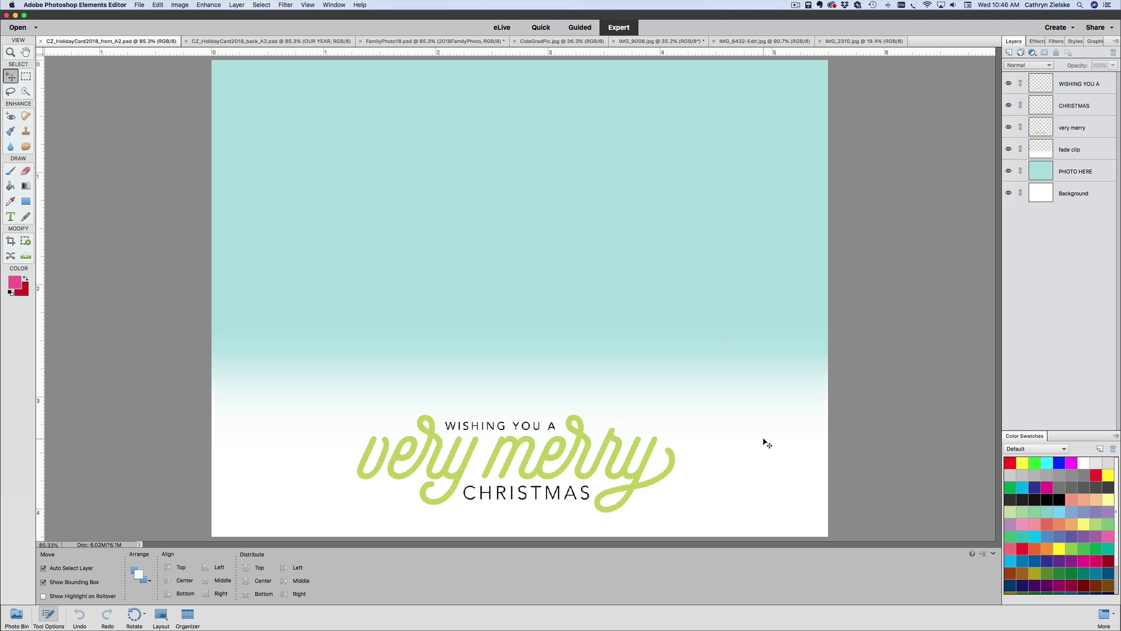
Examine the front card template's layers: the WISHING YOU A, CHRISTMAS and very merry lettering, fade clip and PHOTO HERE.
{"action": "left_click", "coordinate": [527, 451]}
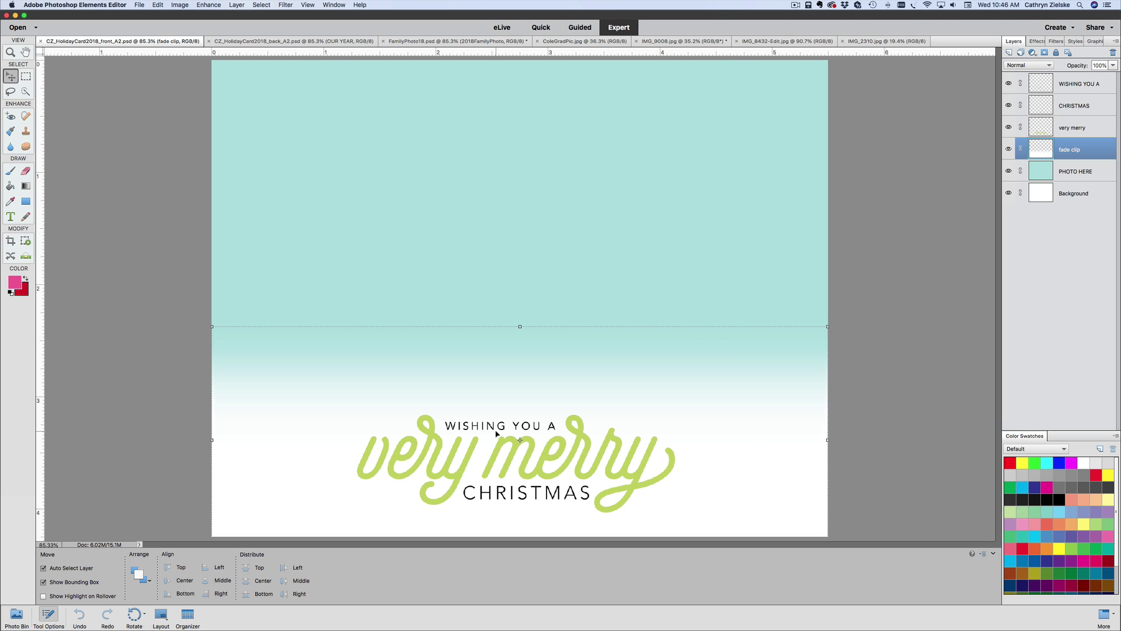
{"action": "left_click", "coordinate": [569, 175]}
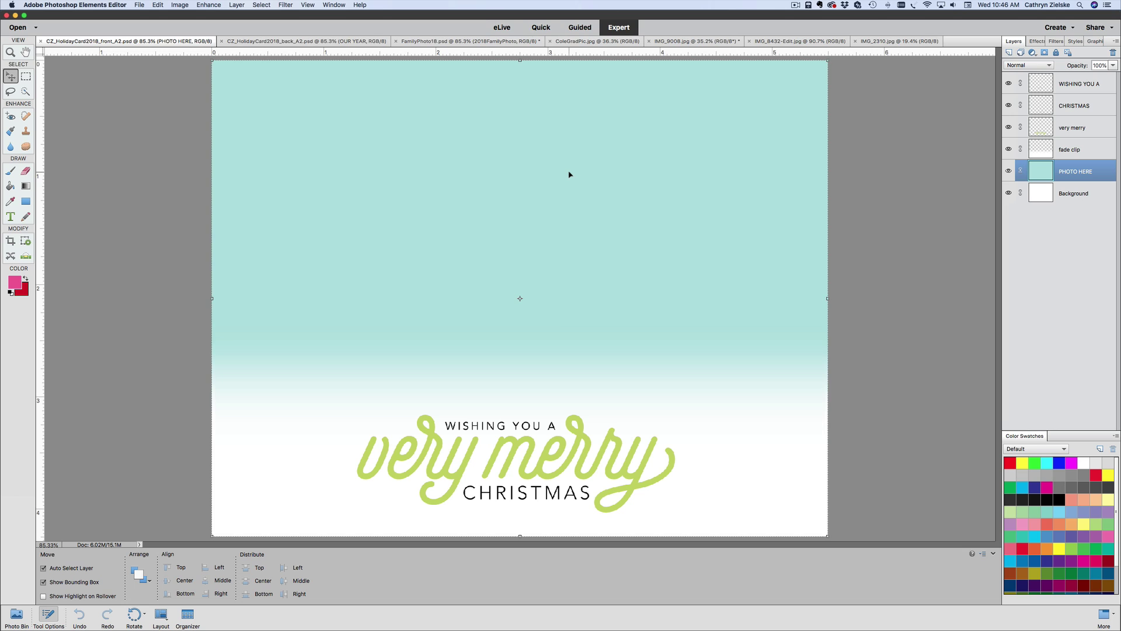
{"action": "left_click", "coordinate": [1081, 151]}
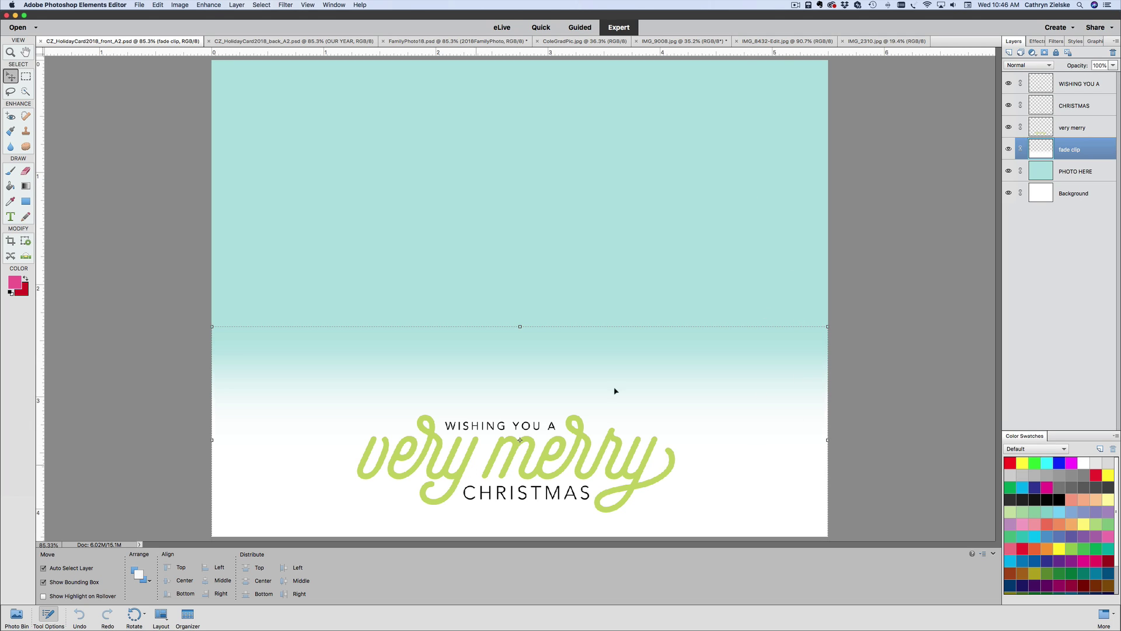
{"action": "left_click", "coordinate": [1080, 127]}
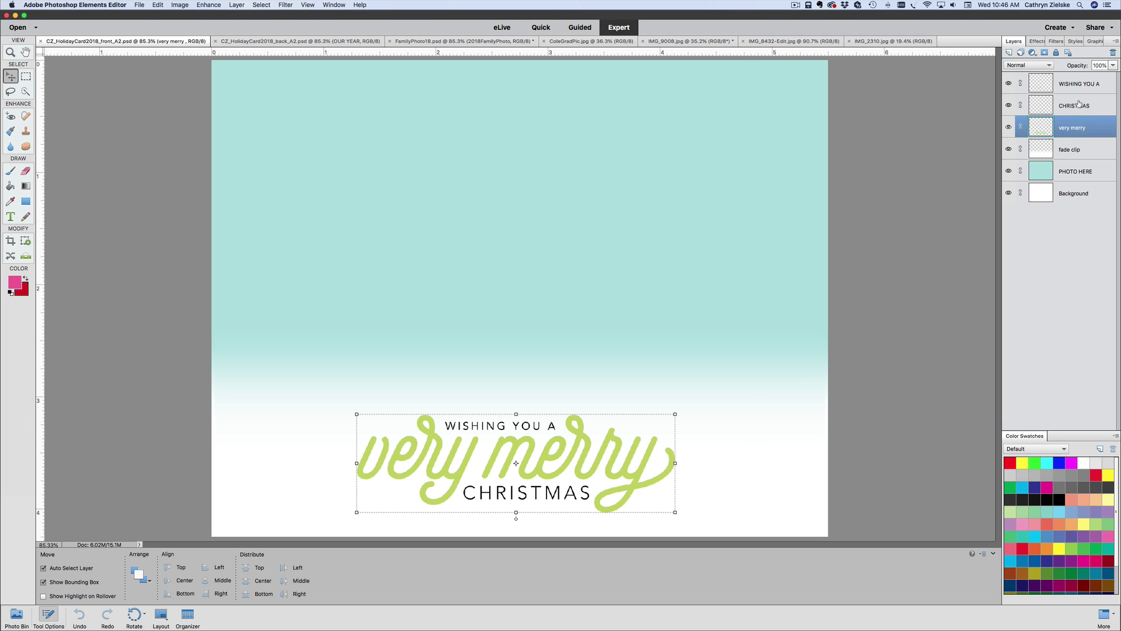
{"action": "left_click", "coordinate": [1080, 106]}
{"action": "left_click", "coordinate": [1078, 83]}
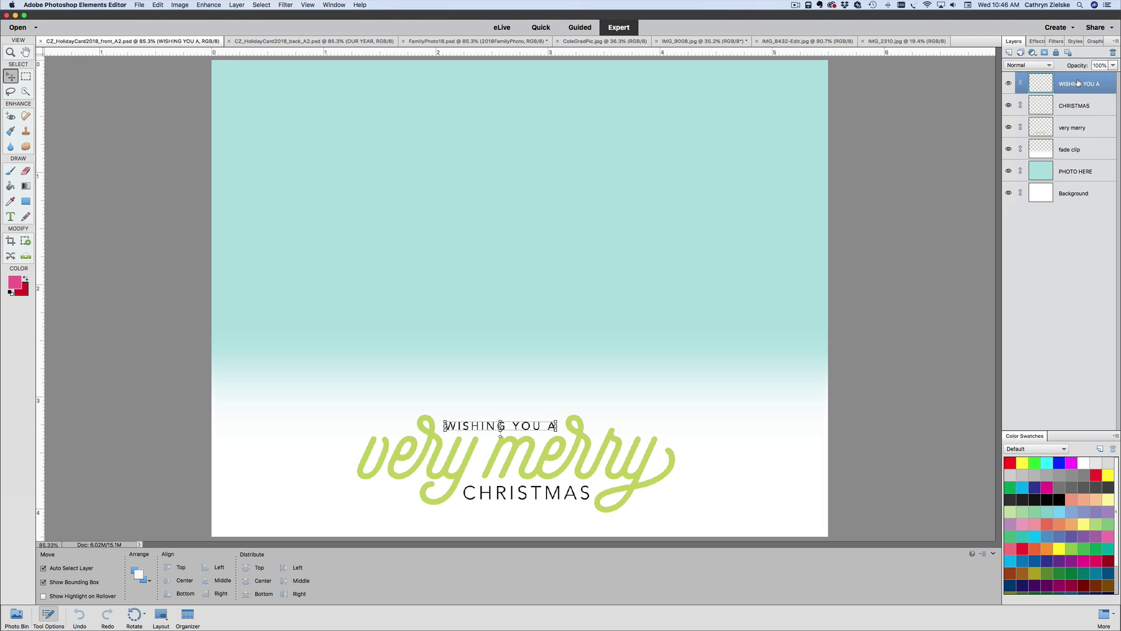
{"action": "left_click", "coordinate": [1074, 106]}
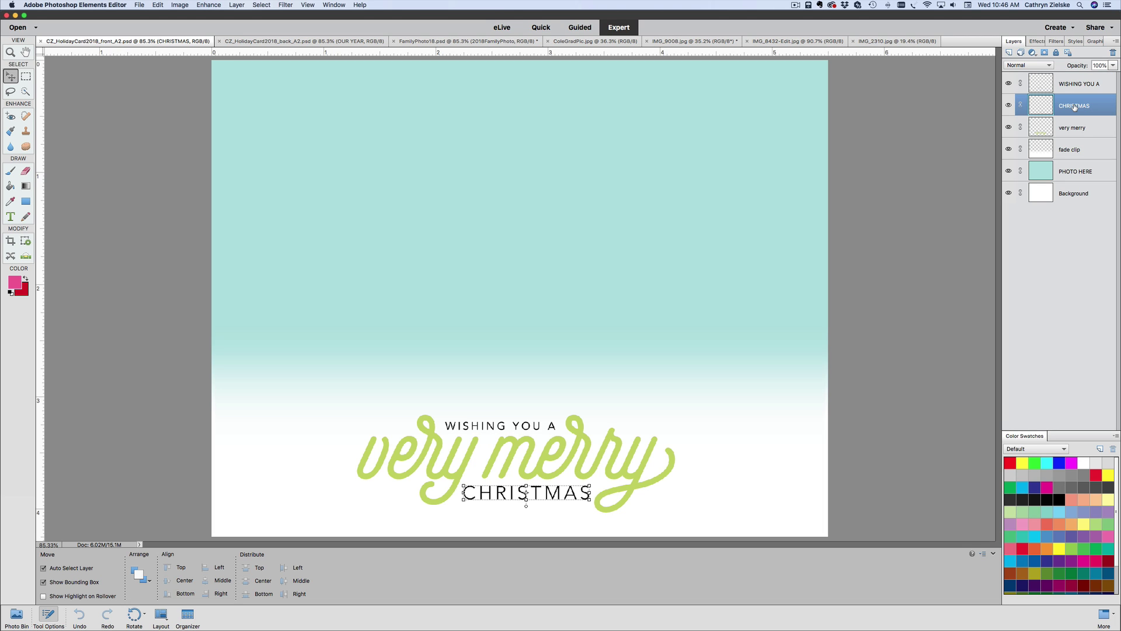
{"action": "left_click", "coordinate": [1067, 129]}
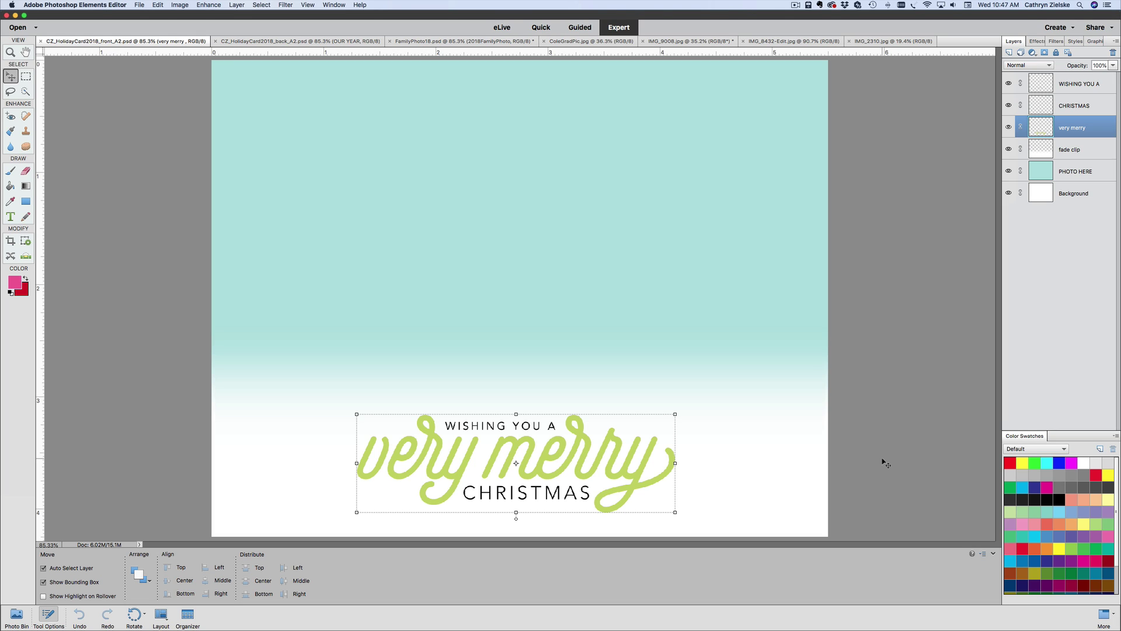
Examine the OUR YEAR heading and the journaling text block in the back card template, CZ_HolidayCard2018_back_A2.psd.
{"action": "left_click", "coordinate": [256, 42]}
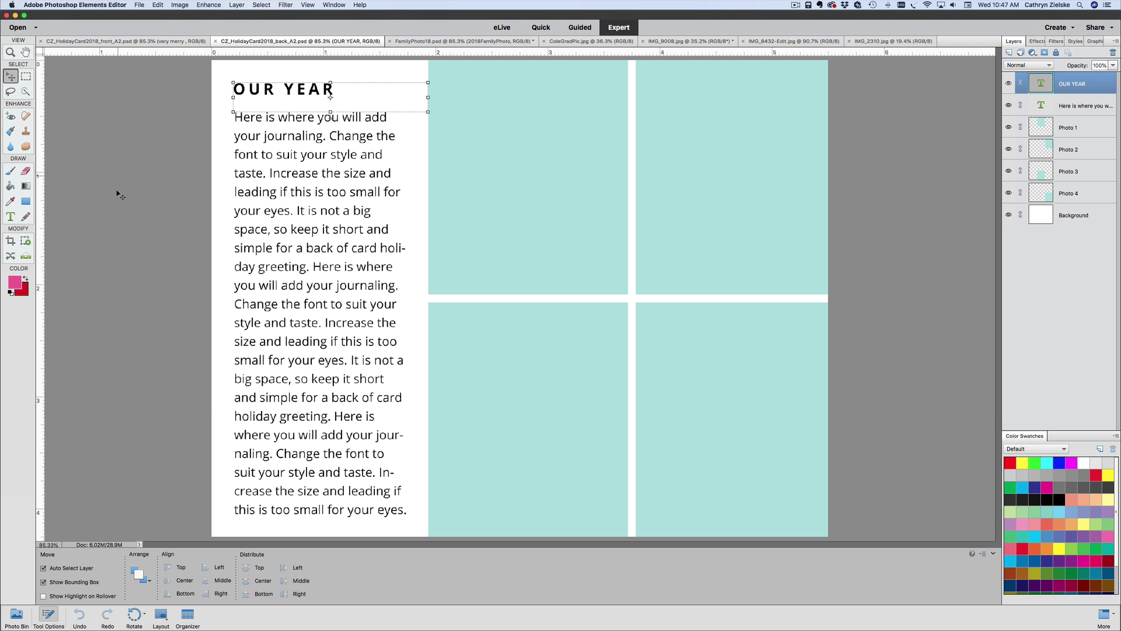
{"action": "left_click", "coordinate": [295, 178]}
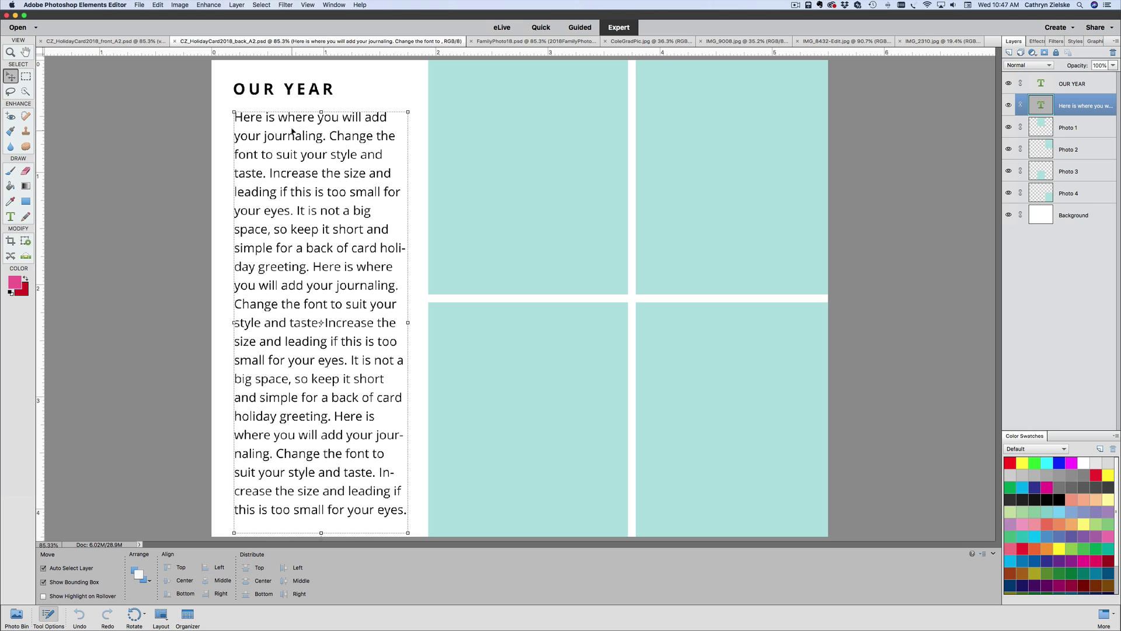
{"action": "left_click", "coordinate": [298, 90]}
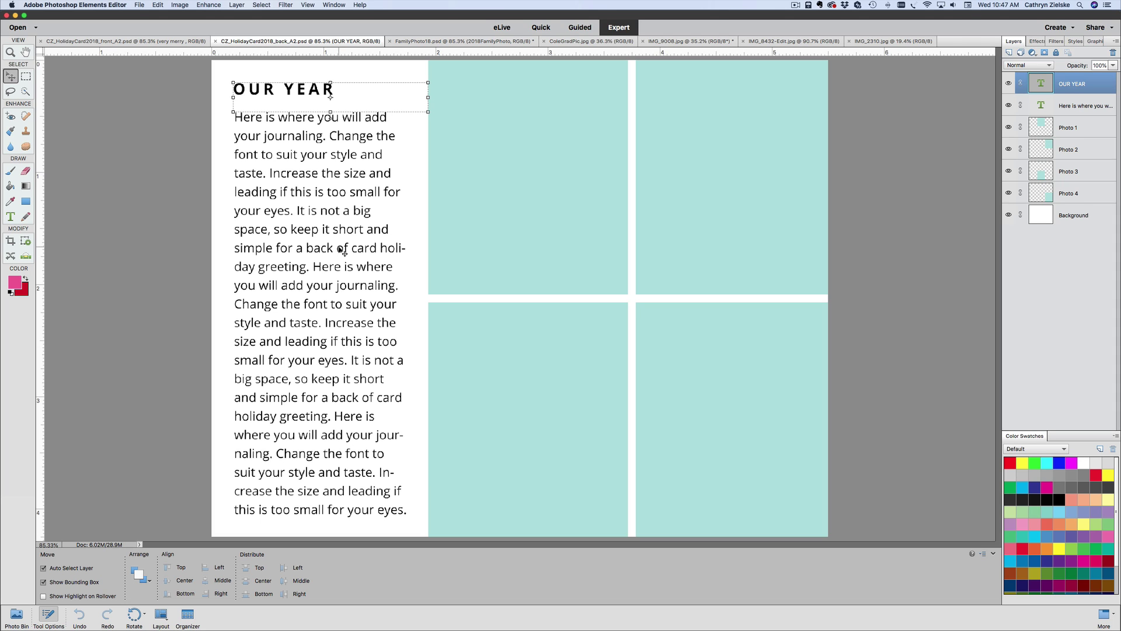
{"action": "left_click", "coordinate": [10, 216]}
{"action": "left_click", "coordinate": [283, 192]}
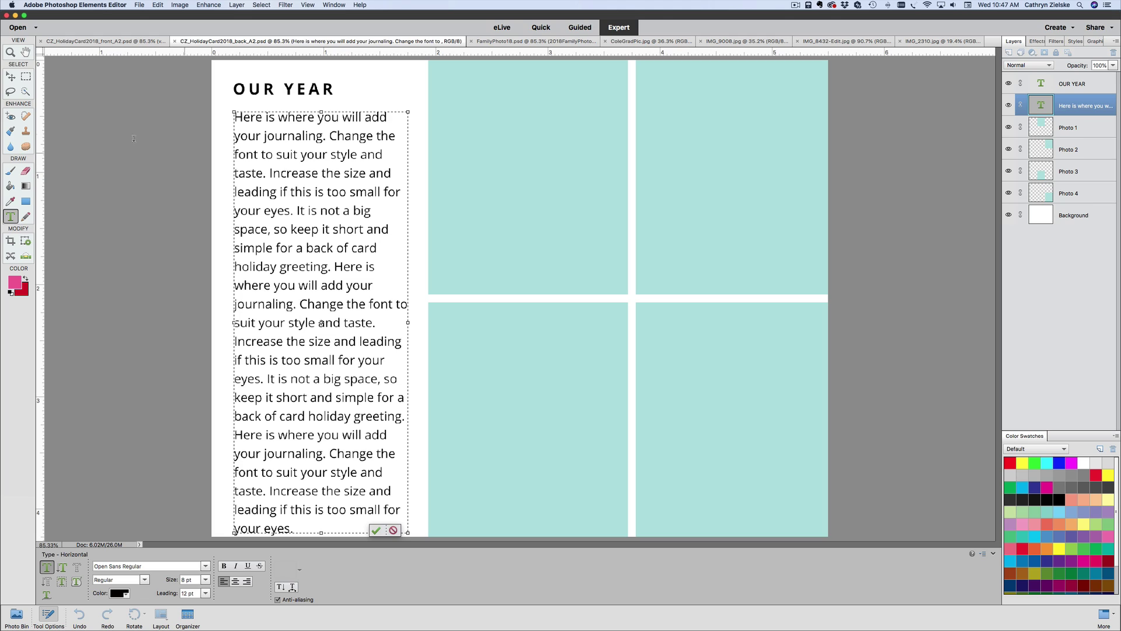
{"action": "left_click", "coordinate": [12, 77]}
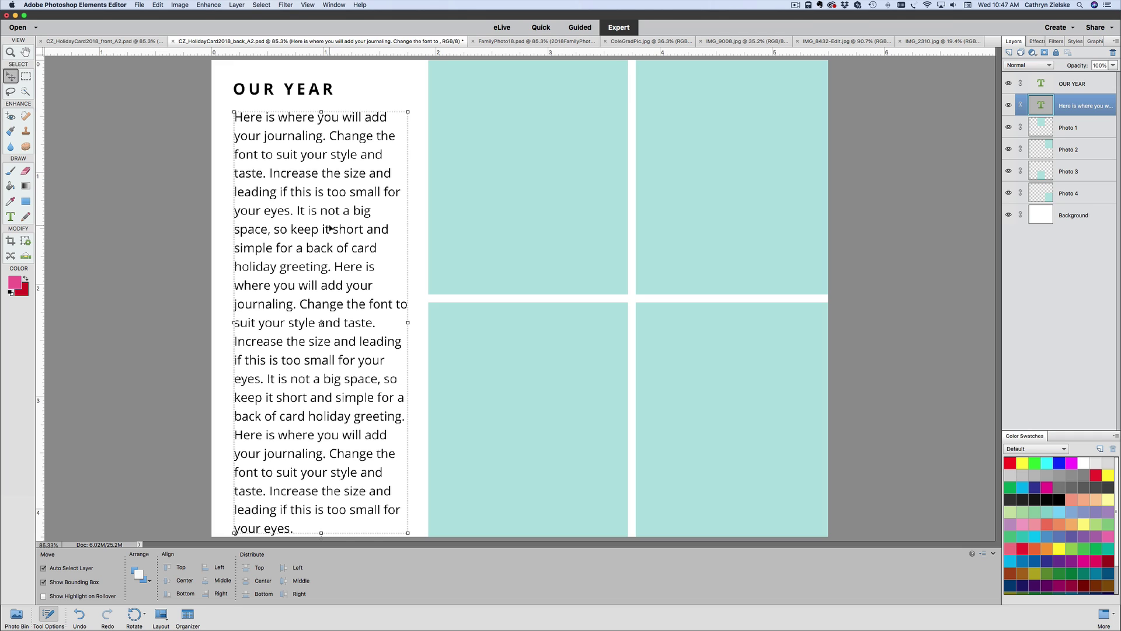
Examine the four photo placeholders, Photo 1 to Photo 4, on the back card template.
{"action": "left_click", "coordinate": [576, 122]}
{"action": "left_click", "coordinate": [725, 135]}
{"action": "left_click", "coordinate": [533, 412]}
{"action": "left_click", "coordinate": [756, 424]}
{"action": "left_click", "coordinate": [763, 235]}
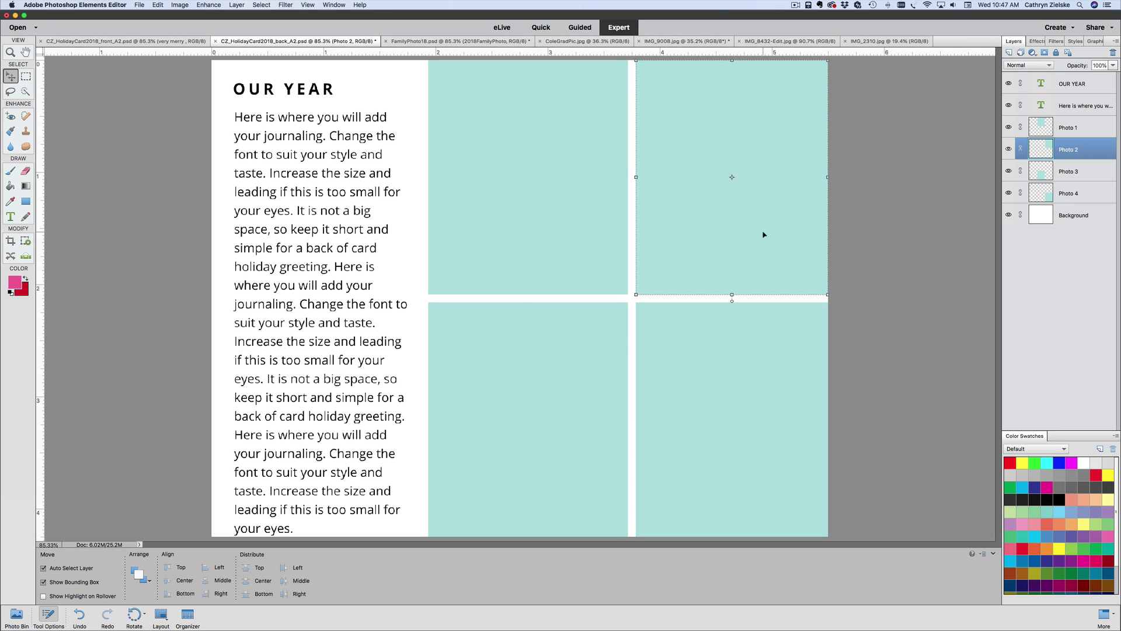
{"action": "left_click", "coordinate": [548, 212]}
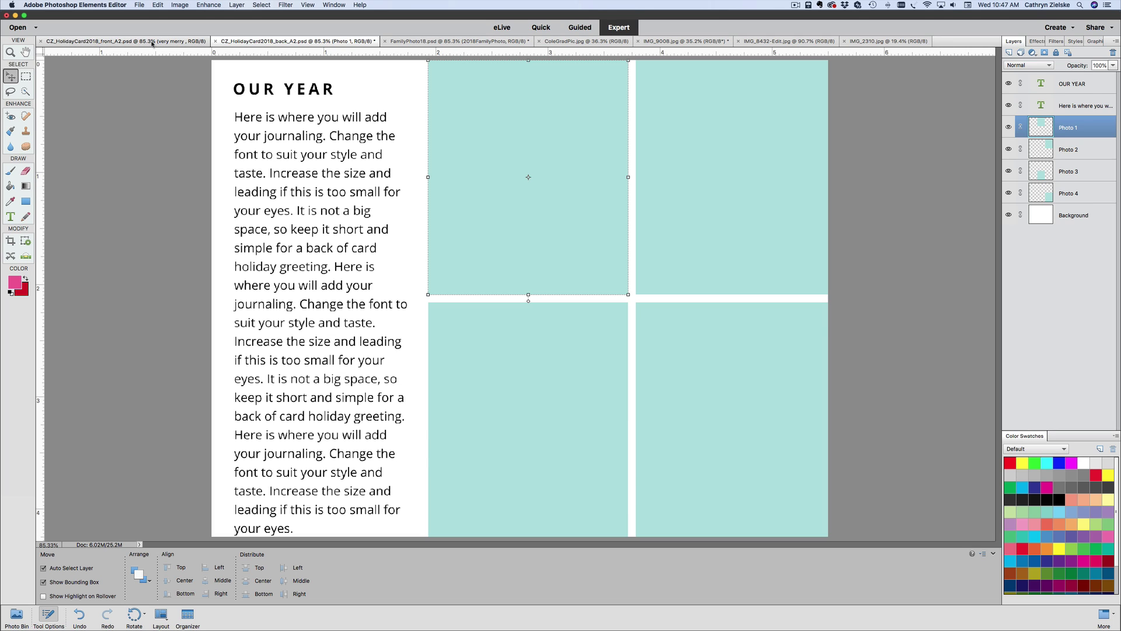
Return to the front card with no layer selected, show the open files as thumbnails, and bring up FamilyPhoto18.psd.
{"action": "left_click", "coordinate": [126, 41]}
{"action": "left_click", "coordinate": [310, 153]}
{"action": "left_click", "coordinate": [127, 153]}
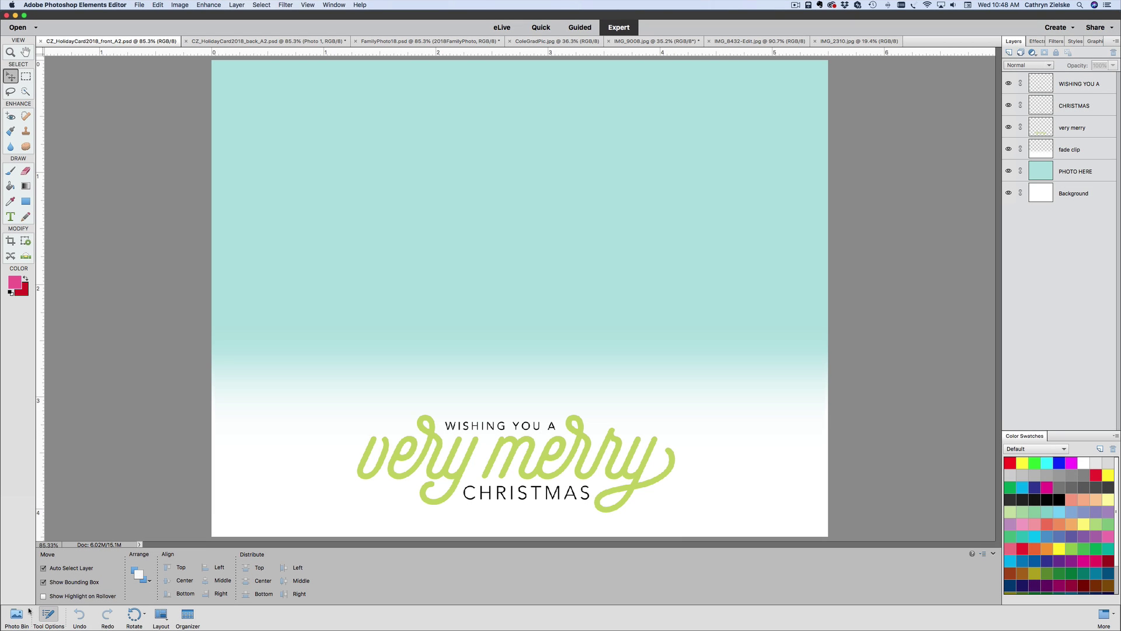
{"action": "left_click", "coordinate": [16, 614]}
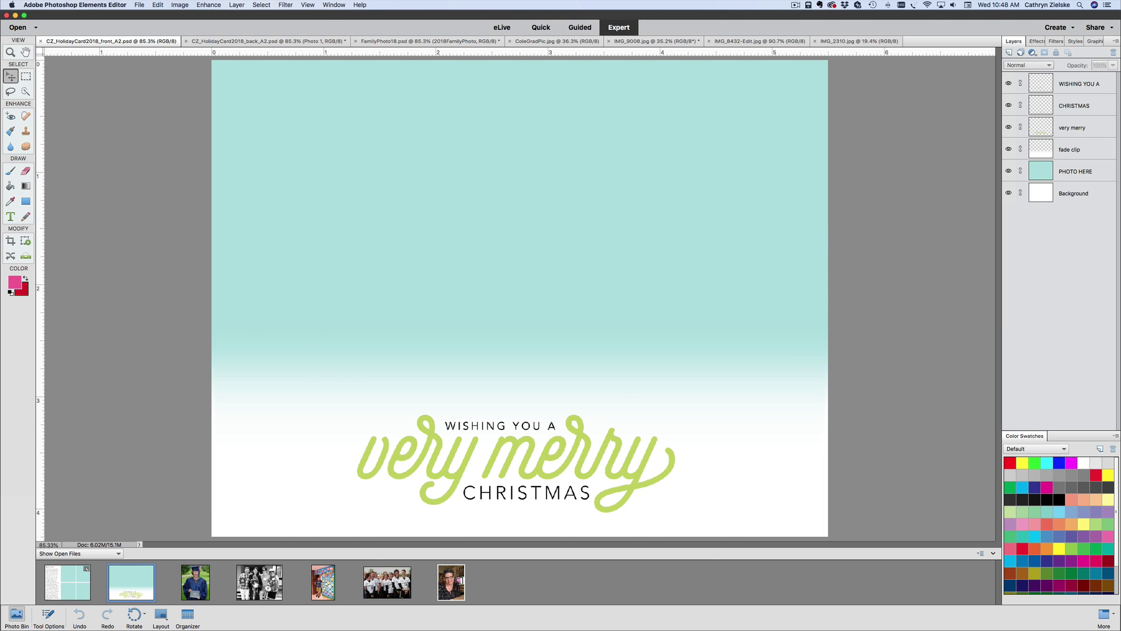
{"action": "left_click", "coordinate": [260, 582]}
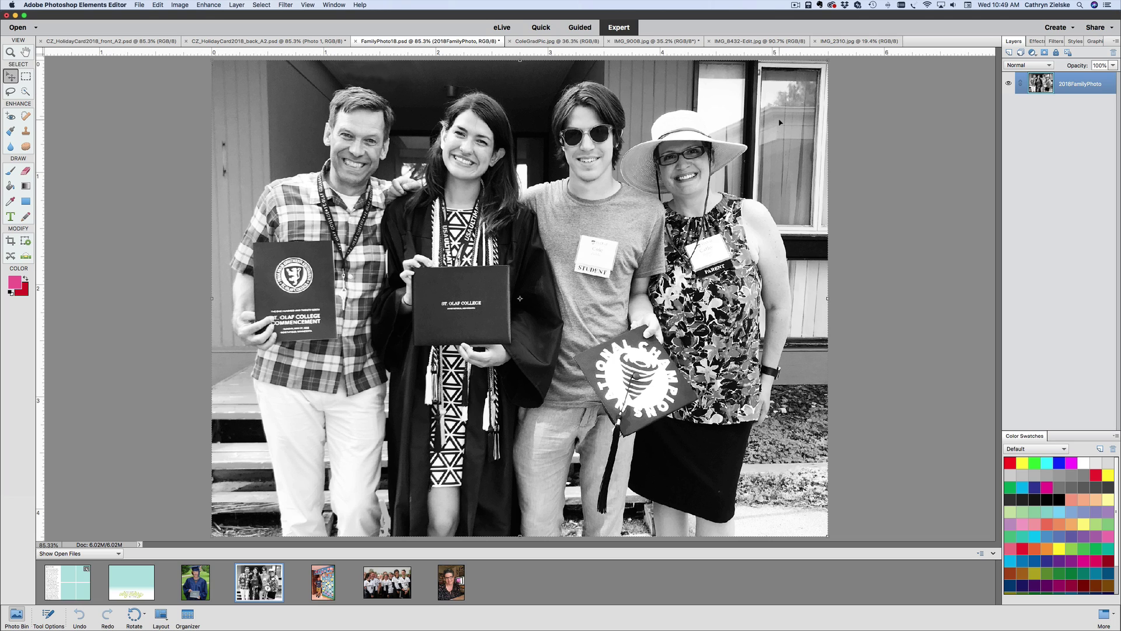
Duplicate the 2018FamilyPhoto layer into the document CZ_HolidayCard2018_front_A2.psd.
{"action": "right_click", "coordinate": [1079, 83]}
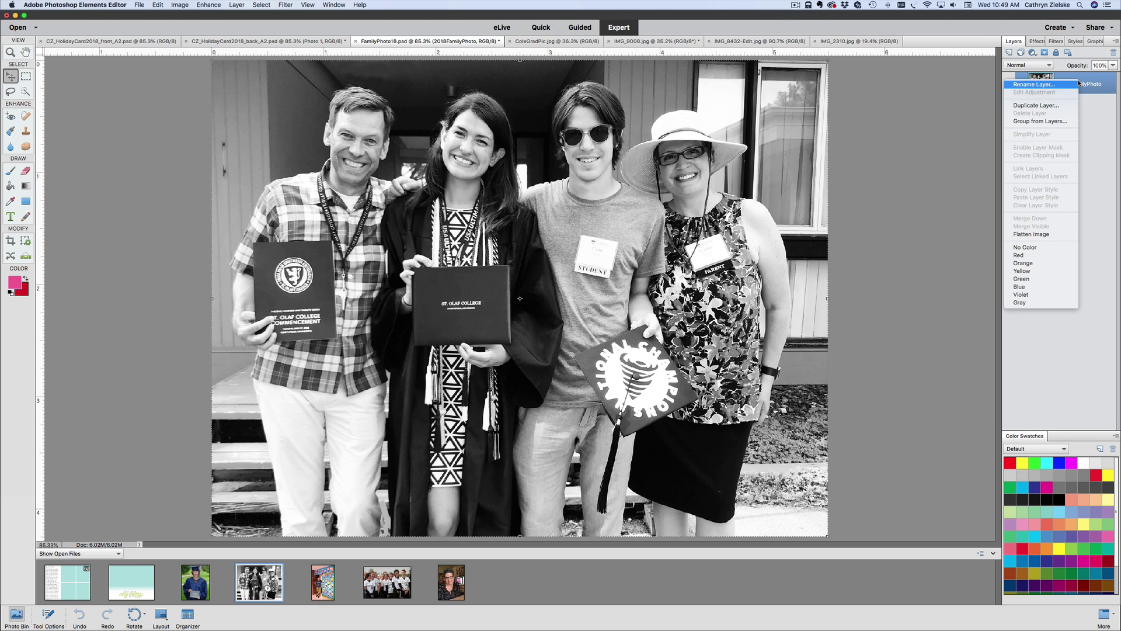
{"action": "left_click", "coordinate": [1057, 106]}
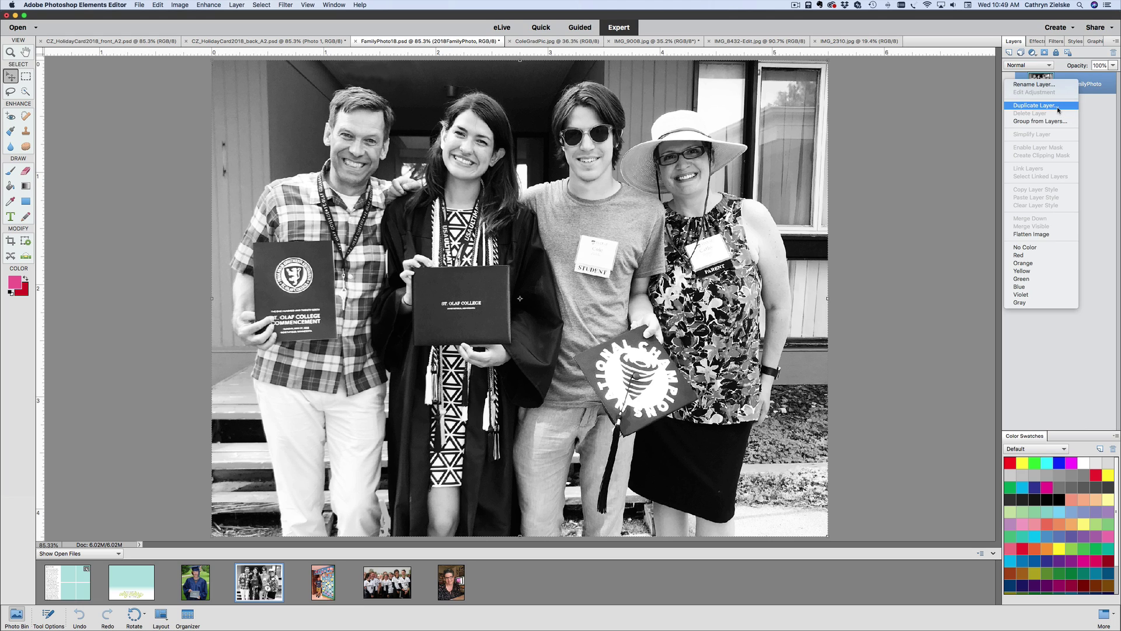
{"action": "left_click", "coordinate": [522, 305]}
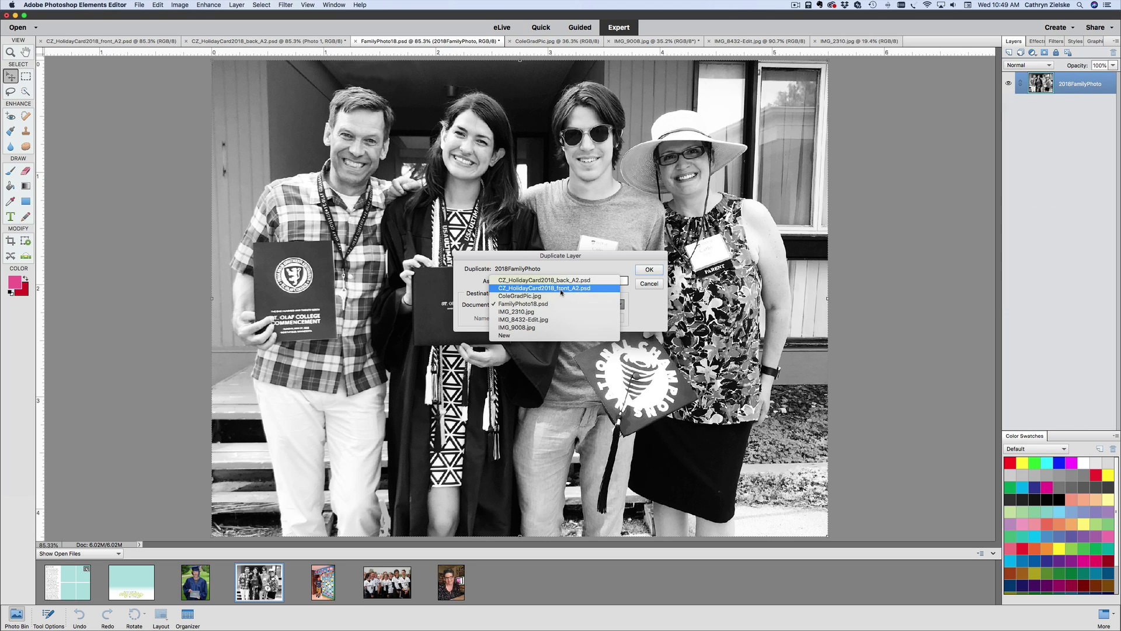
{"action": "left_click", "coordinate": [596, 288]}
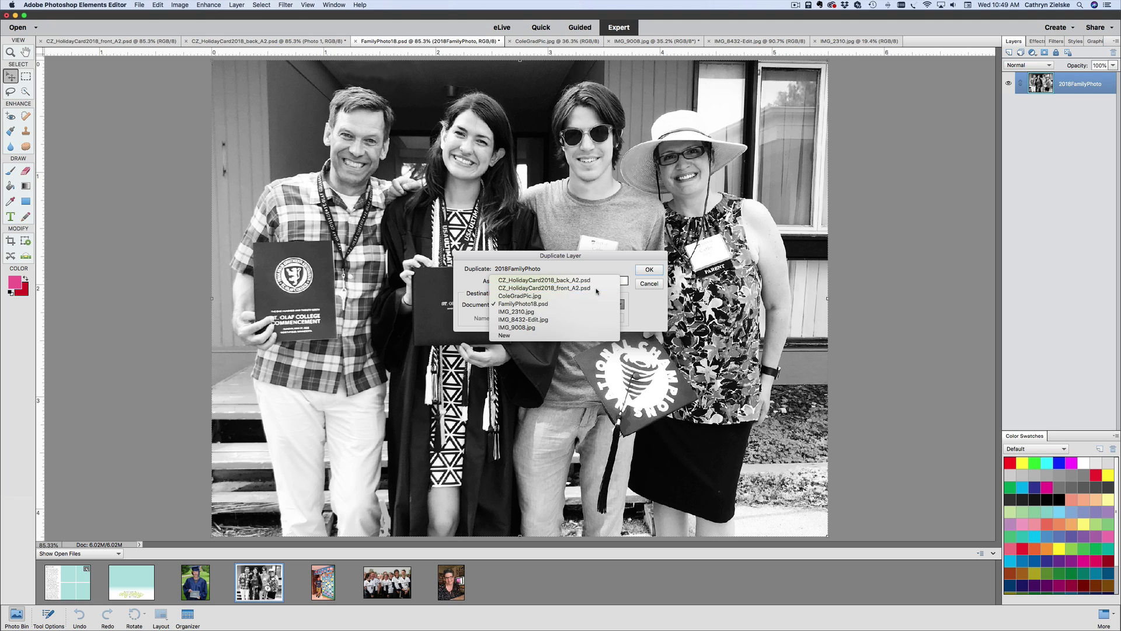
{"action": "left_click", "coordinate": [647, 270]}
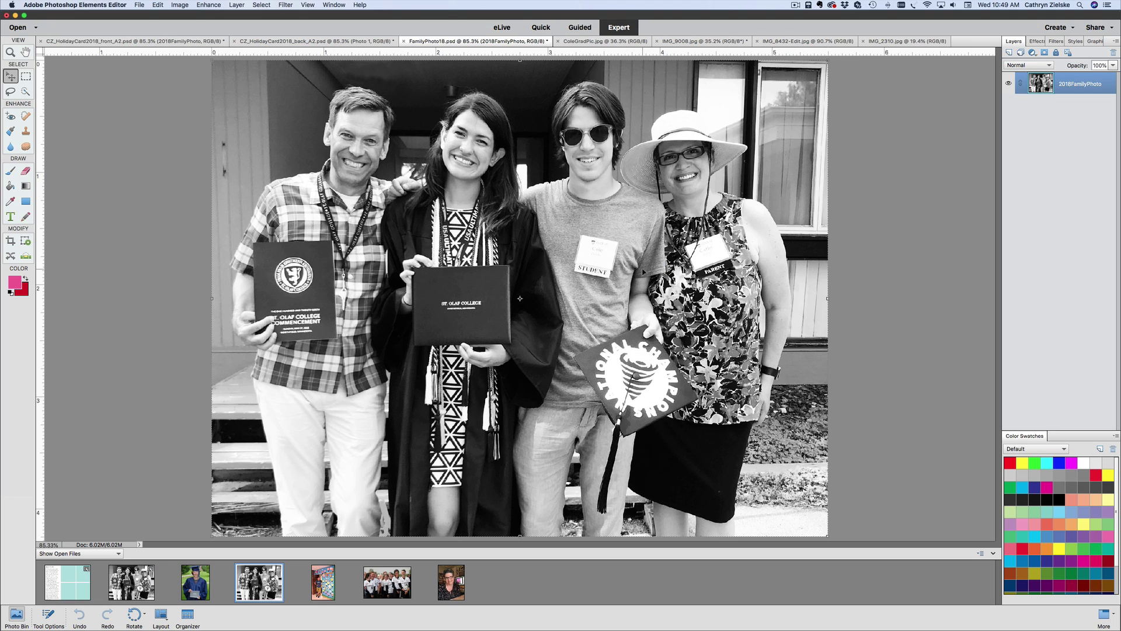
In the front card, place the 2018FamilyPhoto layer directly above PHOTO HERE and clip it to that layer.
{"action": "left_click", "coordinate": [111, 42]}
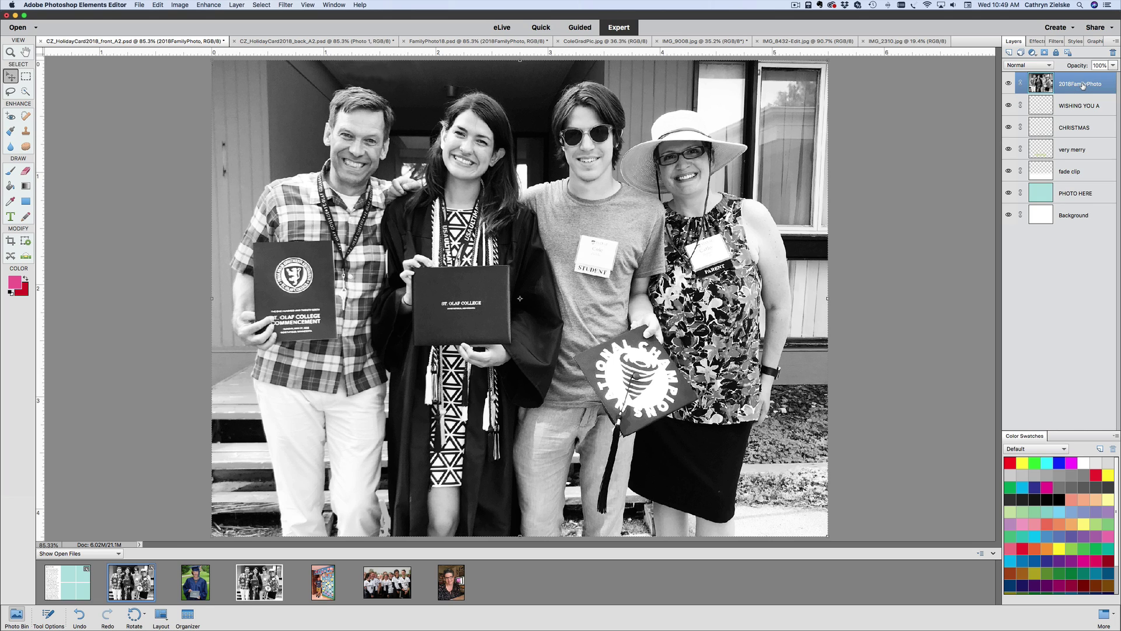
{"action": "left_click_drag", "start_coordinate": [1083, 85], "coordinate": [1084, 178]}
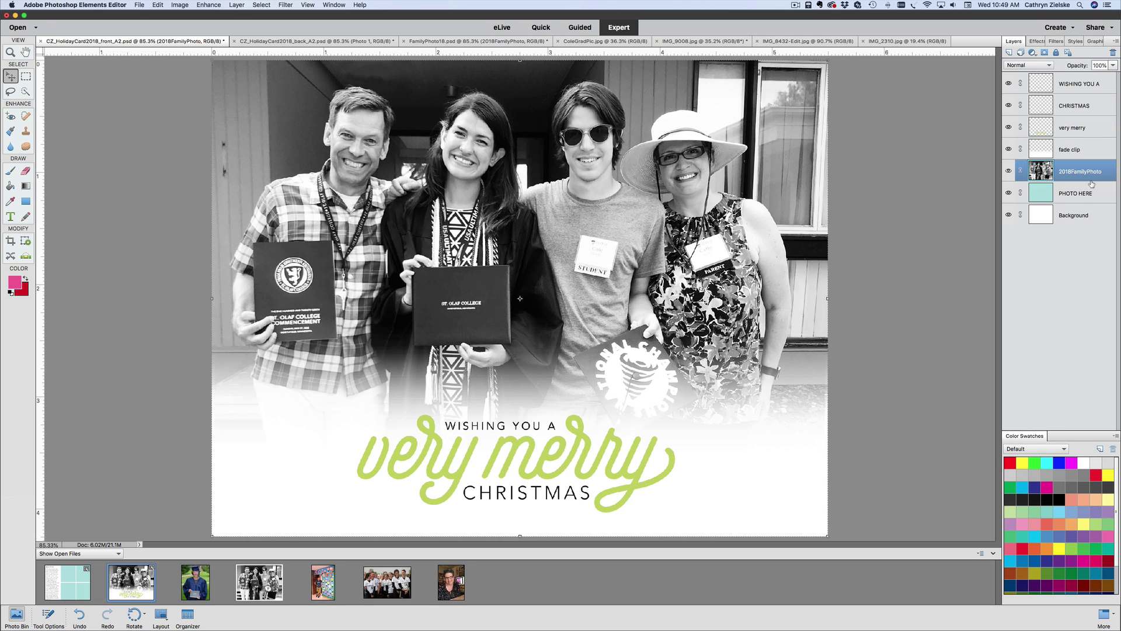
{"action": "left_click_drag", "start_coordinate": [1085, 180], "coordinate": [1075, 177]}
{"action": "left_click", "coordinate": [1075, 177], "text": "alt"}
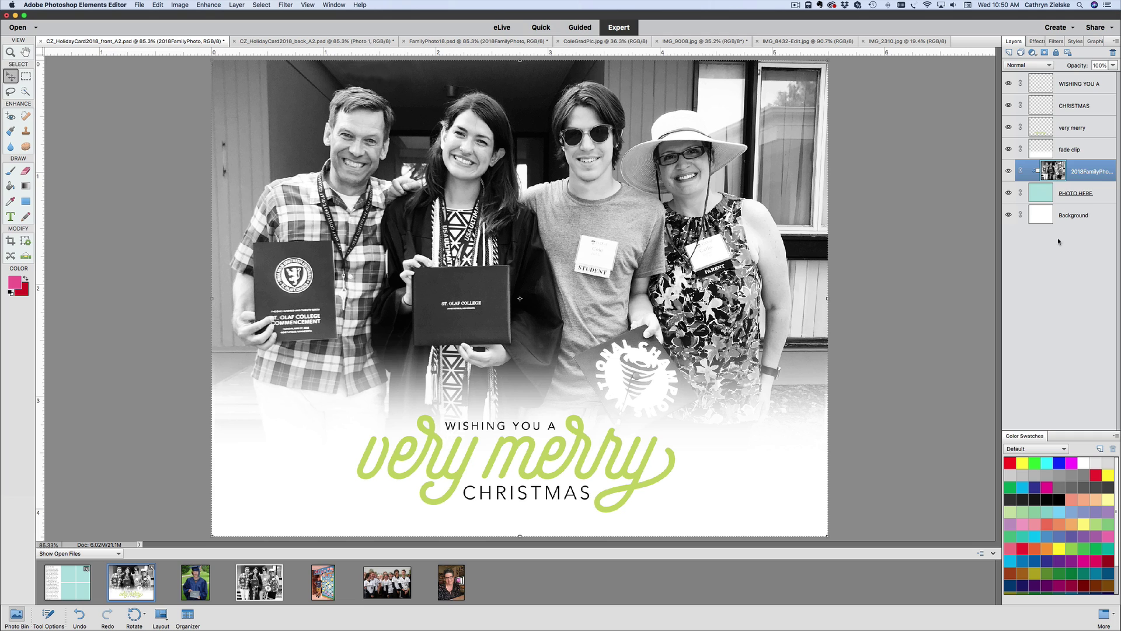
Select the very merry lettering layer and set the foreground color to a strong red.
{"action": "left_click", "coordinate": [583, 441]}
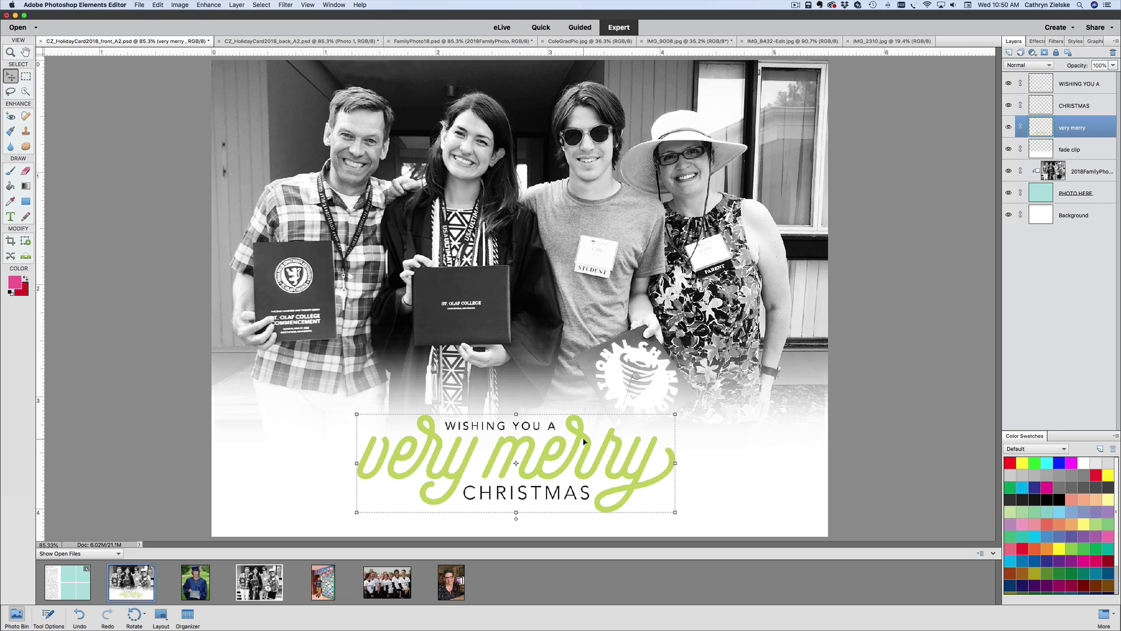
{"action": "left_click", "coordinate": [1034, 453]}
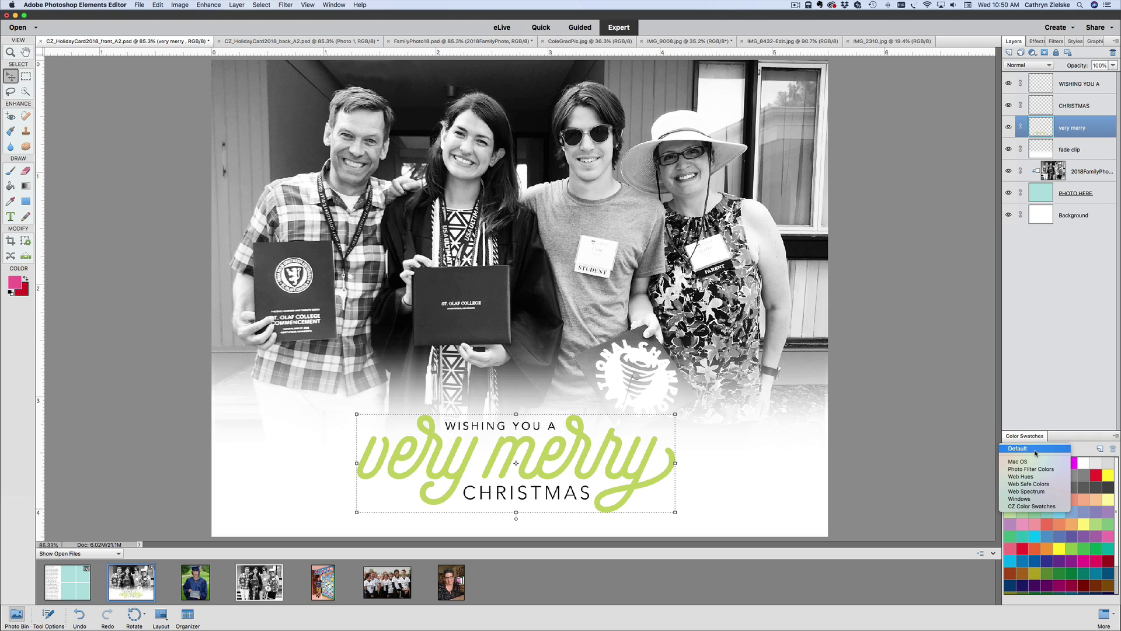
{"action": "left_click", "coordinate": [1035, 449]}
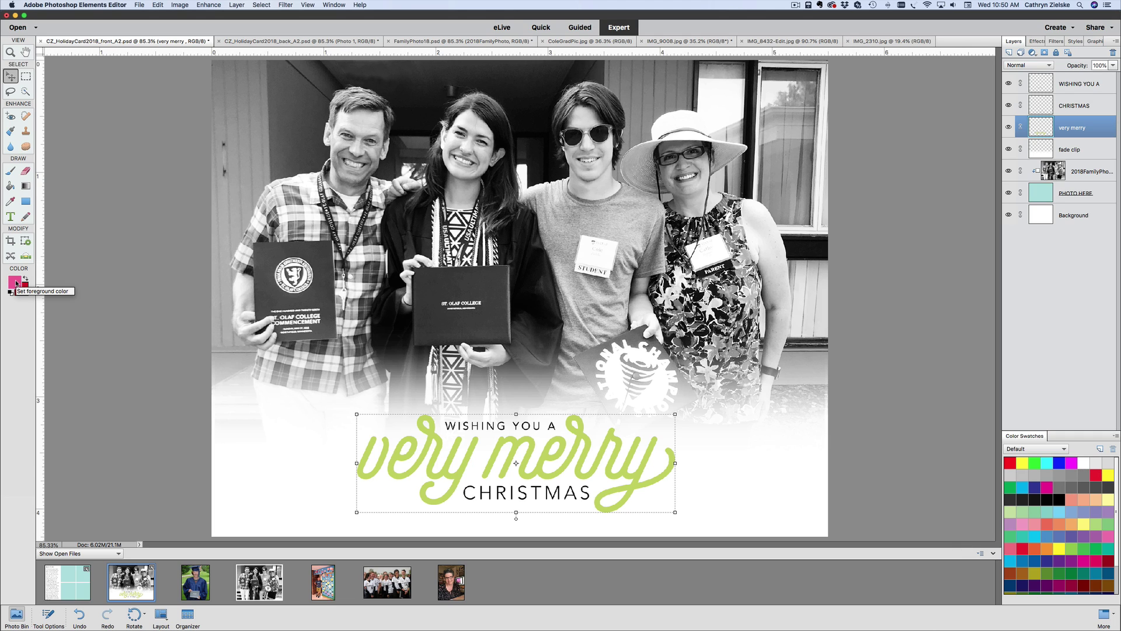
{"action": "left_click", "coordinate": [16, 283]}
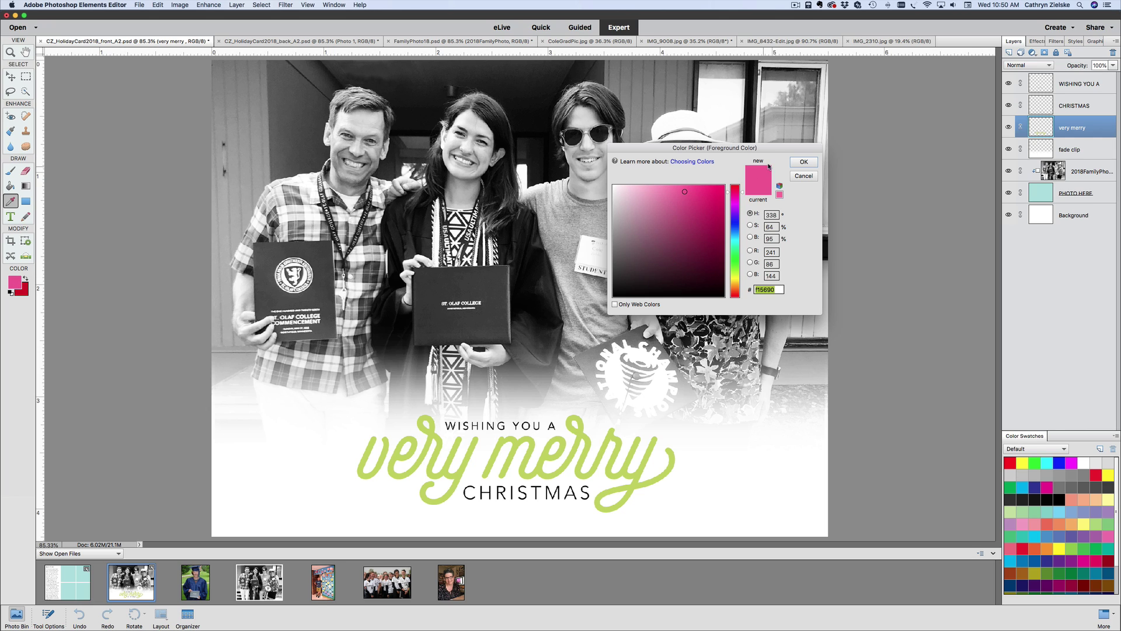
{"action": "left_click_drag", "start_coordinate": [773, 147], "coordinate": [961, 126]}
{"action": "left_click_drag", "start_coordinate": [931, 173], "coordinate": [931, 165]}
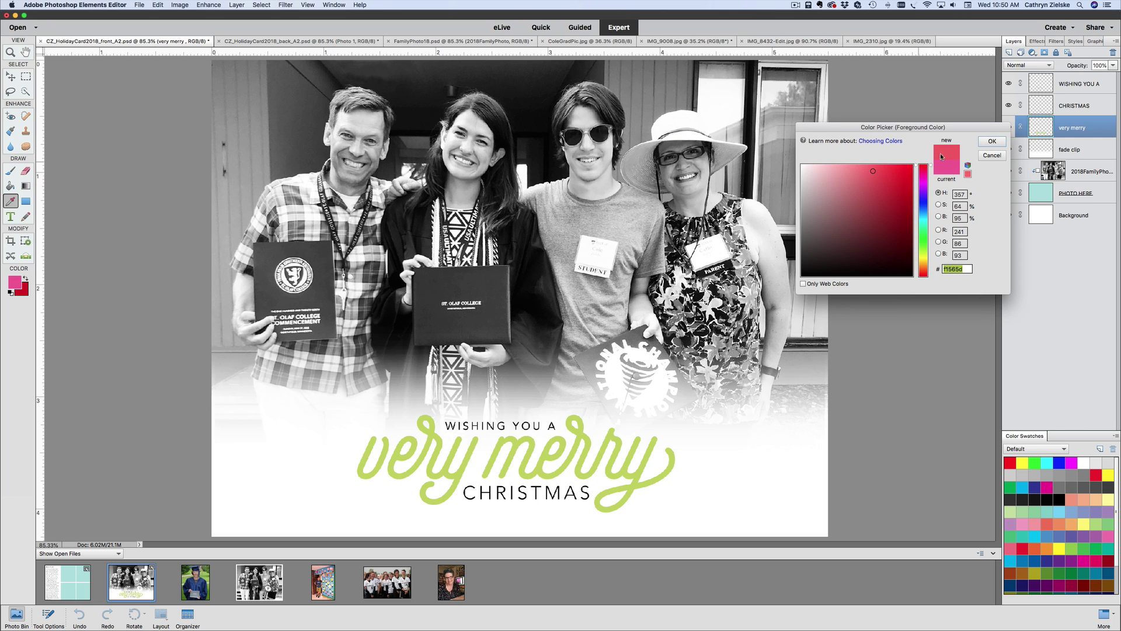
{"action": "left_click", "coordinate": [906, 169]}
{"action": "mouse_move", "coordinate": [906, 170]}
{"action": "left_mouse_down"}
{"action": "mouse_move", "coordinate": [904, 188]}
{"action": "mouse_move", "coordinate": [886, 194]}
{"action": "mouse_move", "coordinate": [922, 207]}
{"action": "mouse_move", "coordinate": [922, 167]}
{"action": "mouse_move", "coordinate": [906, 176]}
{"action": "left_mouse_up"}
{"action": "left_click", "coordinate": [993, 142]}
{"action": "key", "text": "v"}
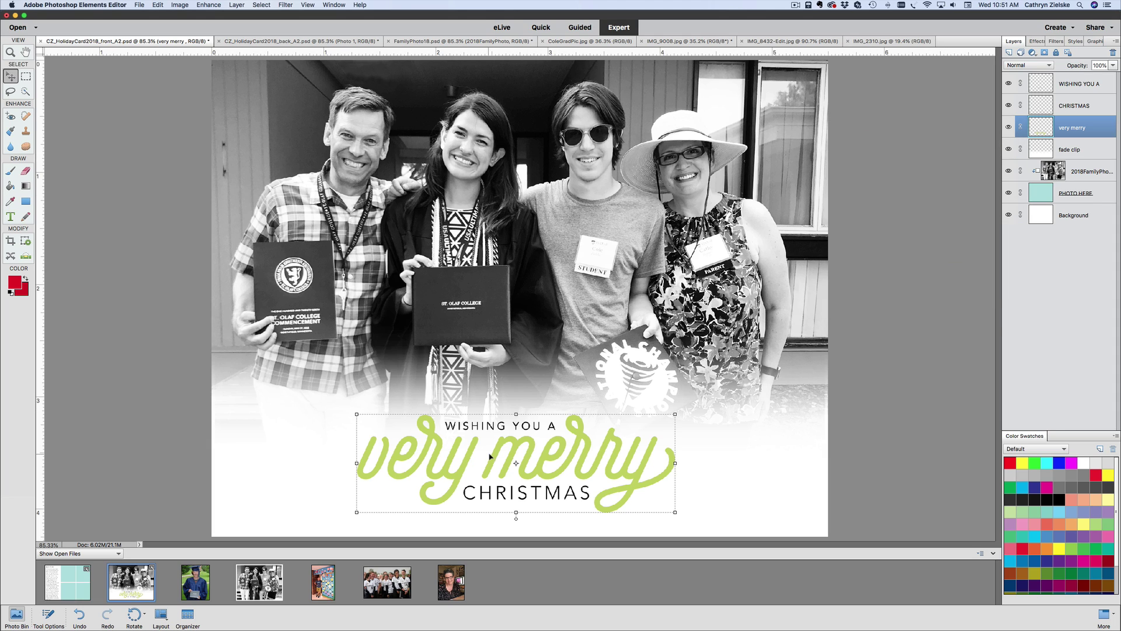
Fill the very merry lettering with the foreground color at 100% opacity, preserving transparency, and undo that fill.
{"action": "left_click", "coordinate": [158, 5]}
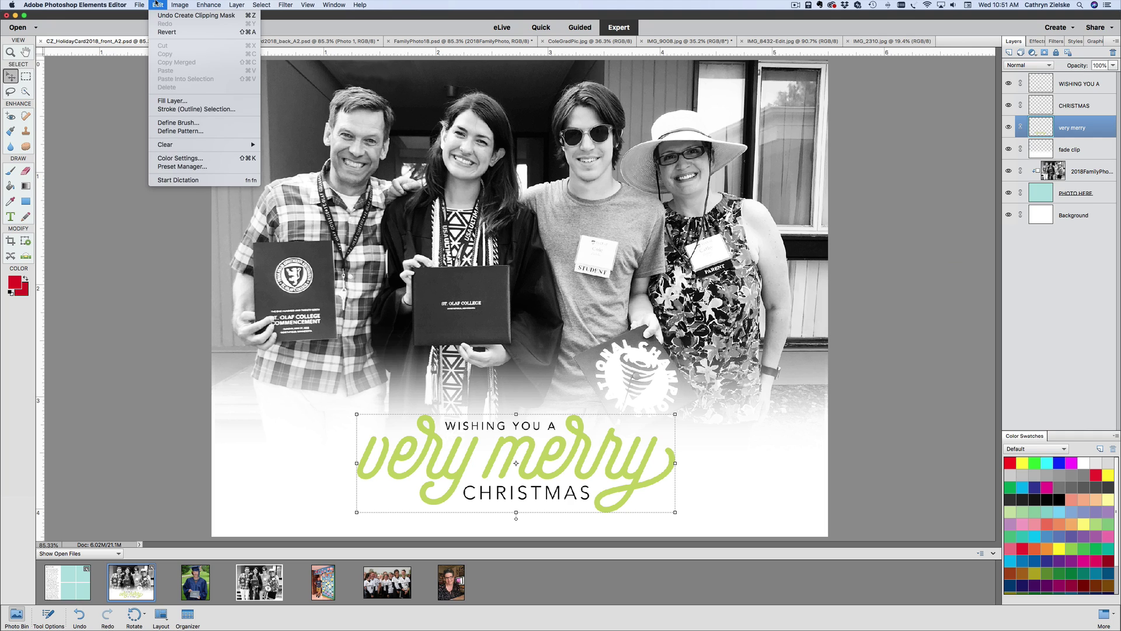
{"action": "left_click", "coordinate": [154, 101]}
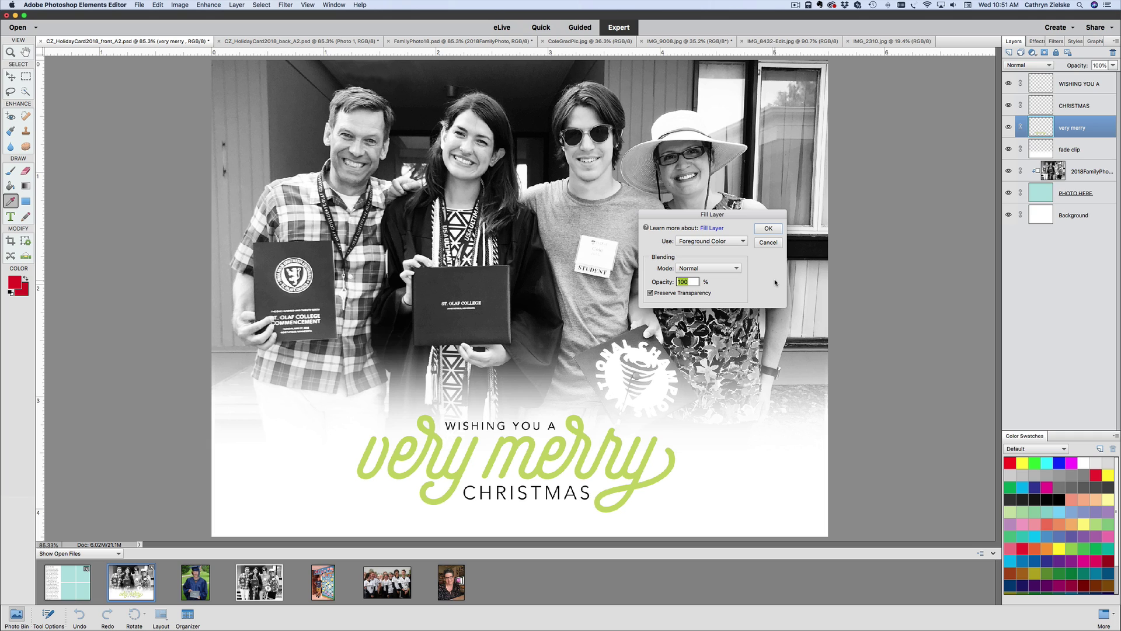
{"action": "left_click", "coordinate": [724, 241]}
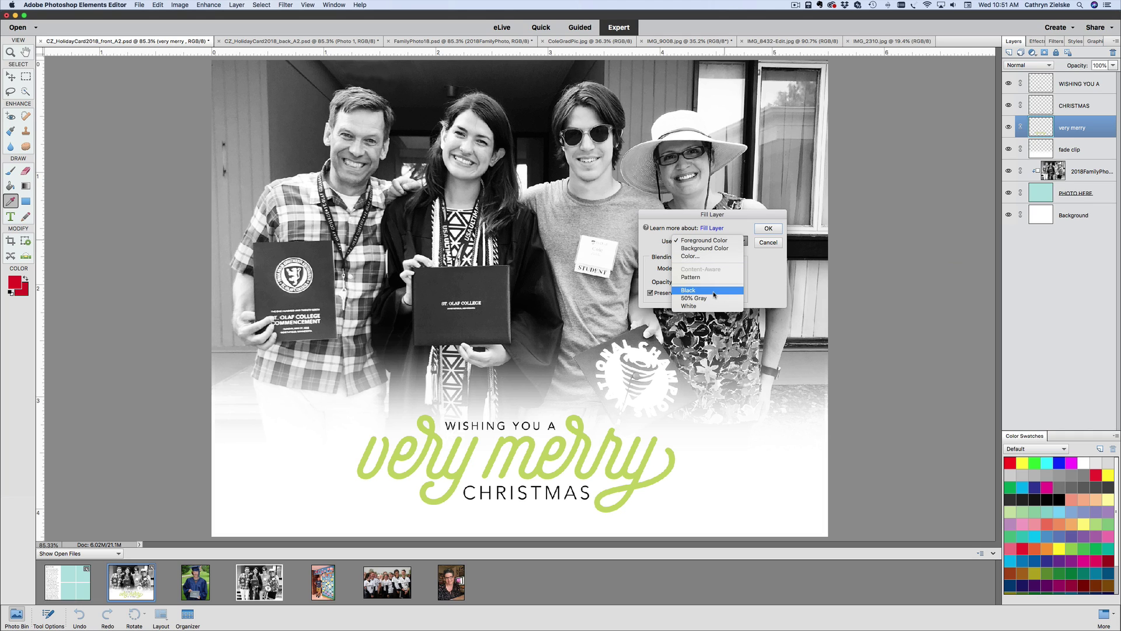
{"action": "left_click", "coordinate": [734, 240]}
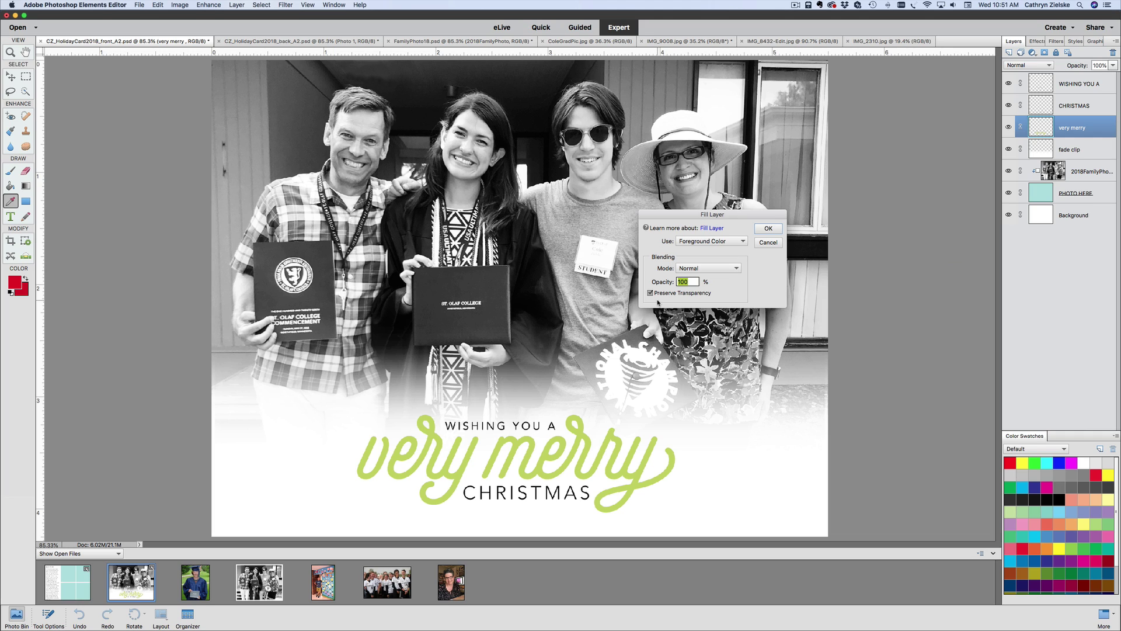
{"action": "left_click", "coordinate": [768, 228]}
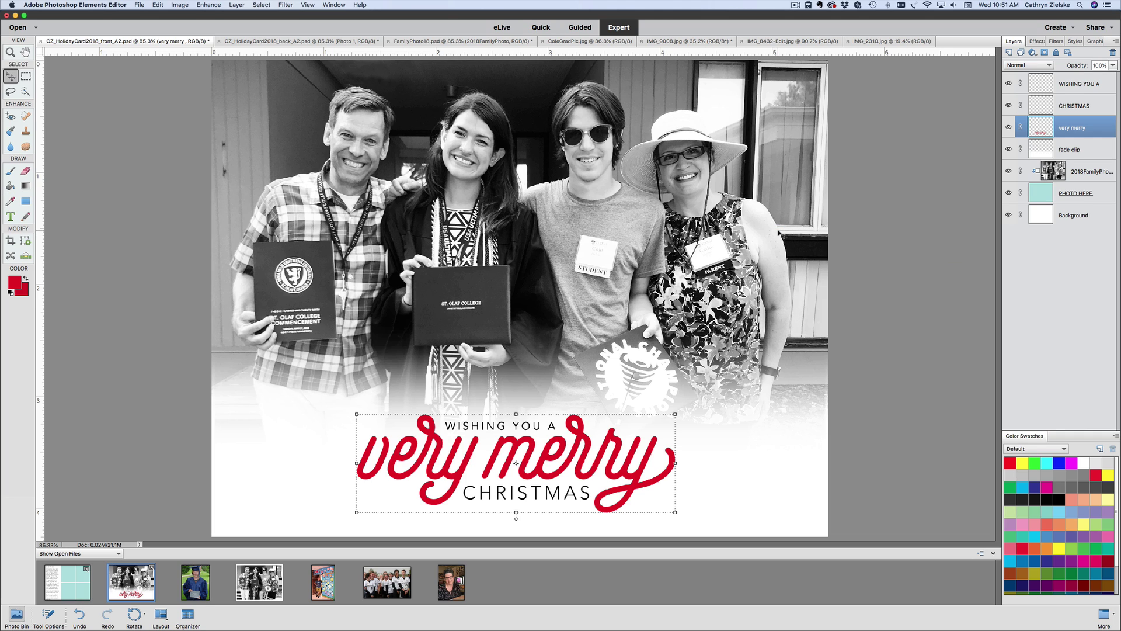
{"action": "left_click", "coordinate": [917, 275]}
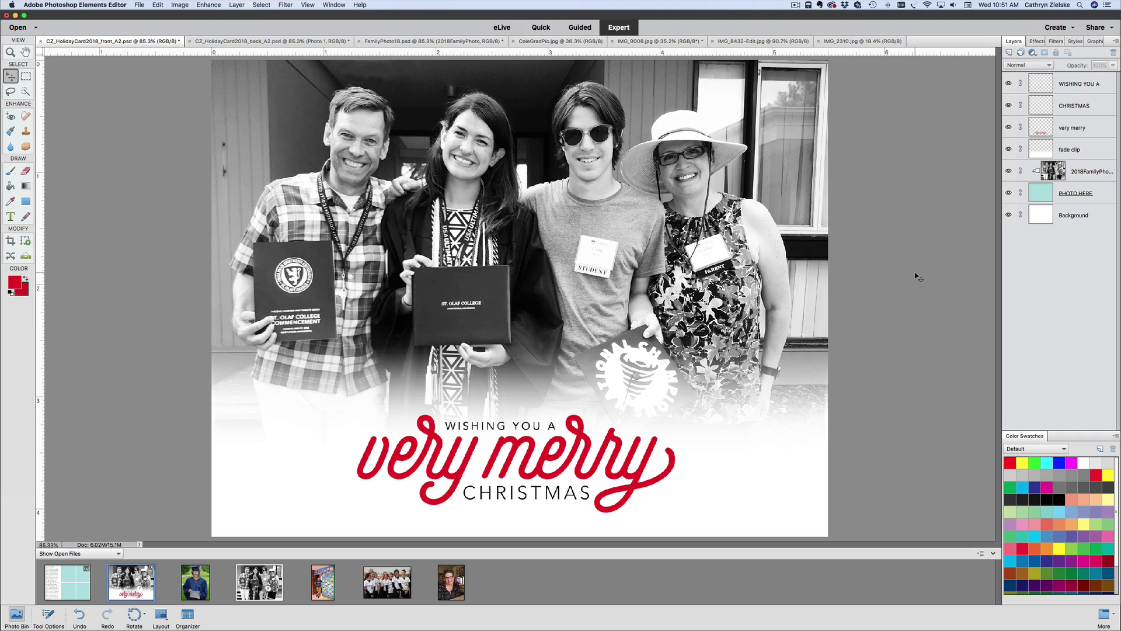
{"action": "key", "text": "super+z"}
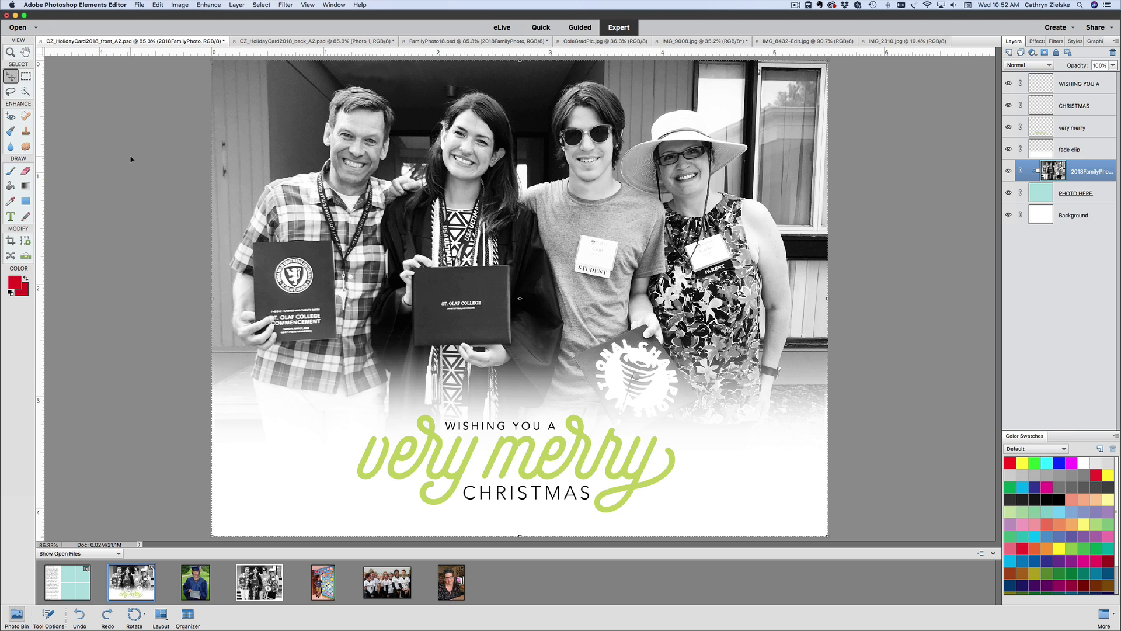
Save the front card to the Desktop as a JPEG named CZ_HolidayCard2018_front_A2.jpg at quality 12 (Maximum), Baseline ("Standard").
{"action": "left_click", "coordinate": [139, 5]}
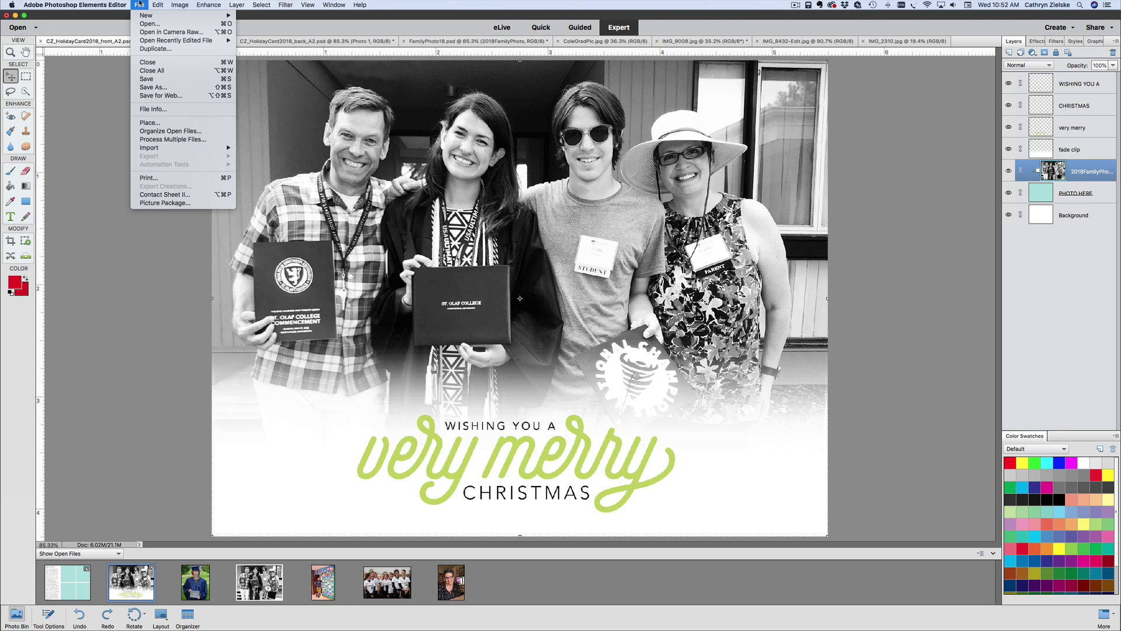
{"action": "left_click", "coordinate": [140, 87]}
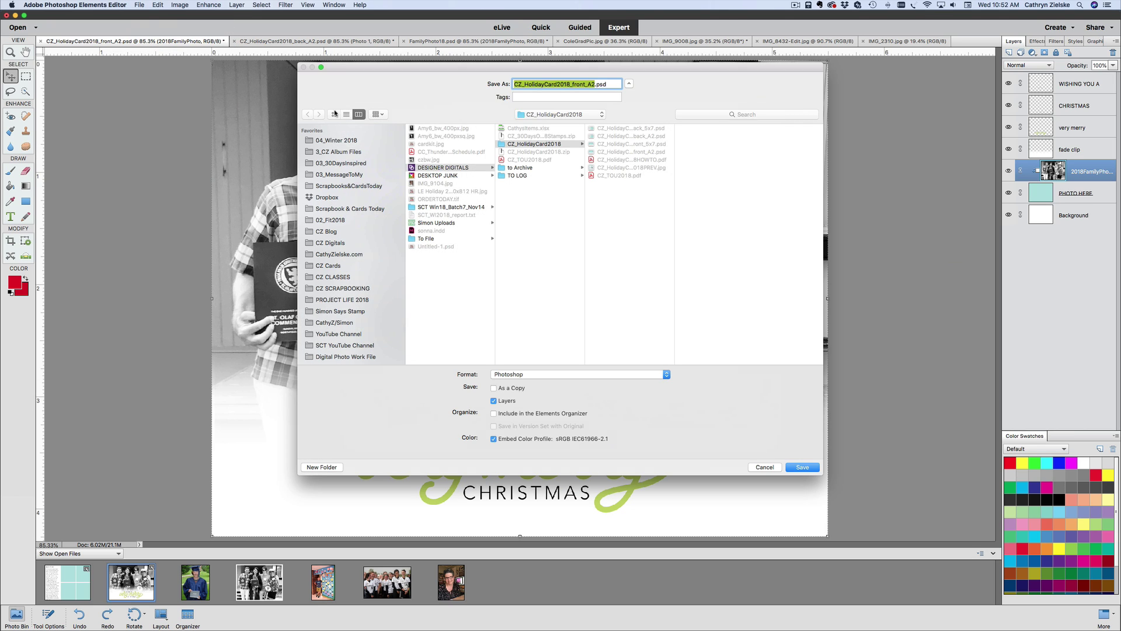
{"action": "scroll", "coordinate": [318, 339], "scroll_direction": "down", "scroll_amount": 3}
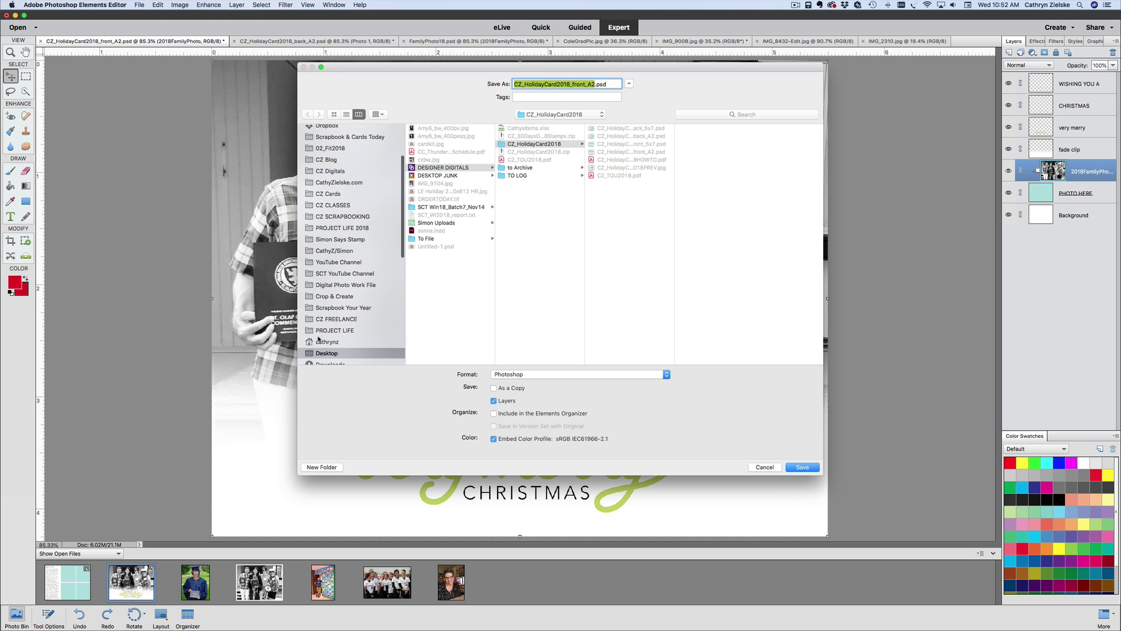
{"action": "left_click", "coordinate": [309, 354]}
{"action": "left_click", "coordinate": [574, 376]}
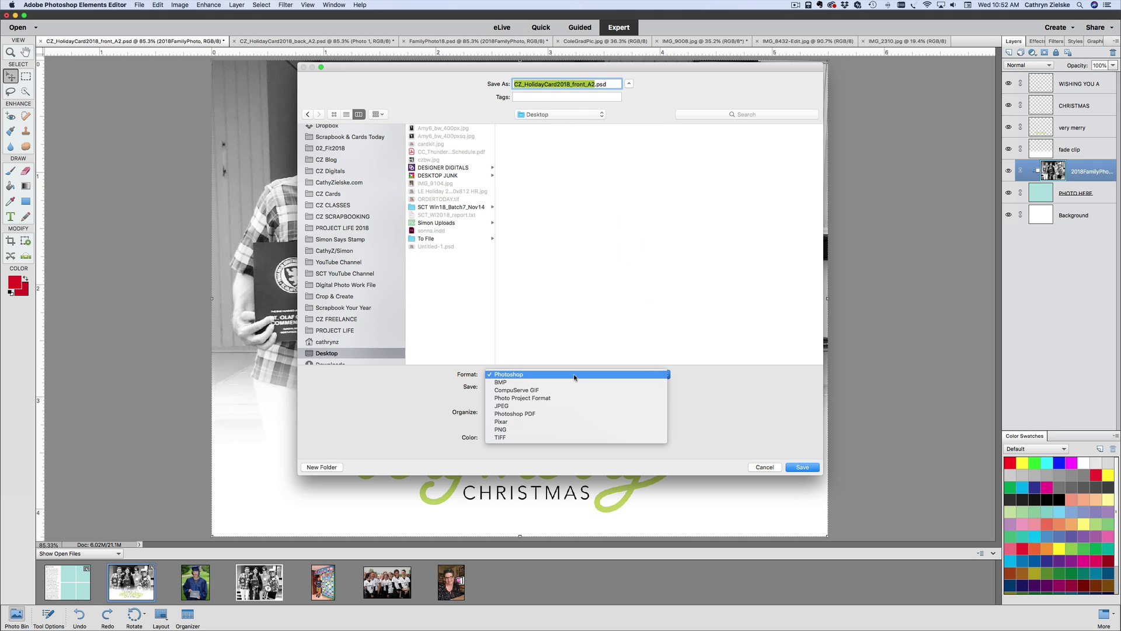
{"action": "left_click", "coordinate": [571, 405]}
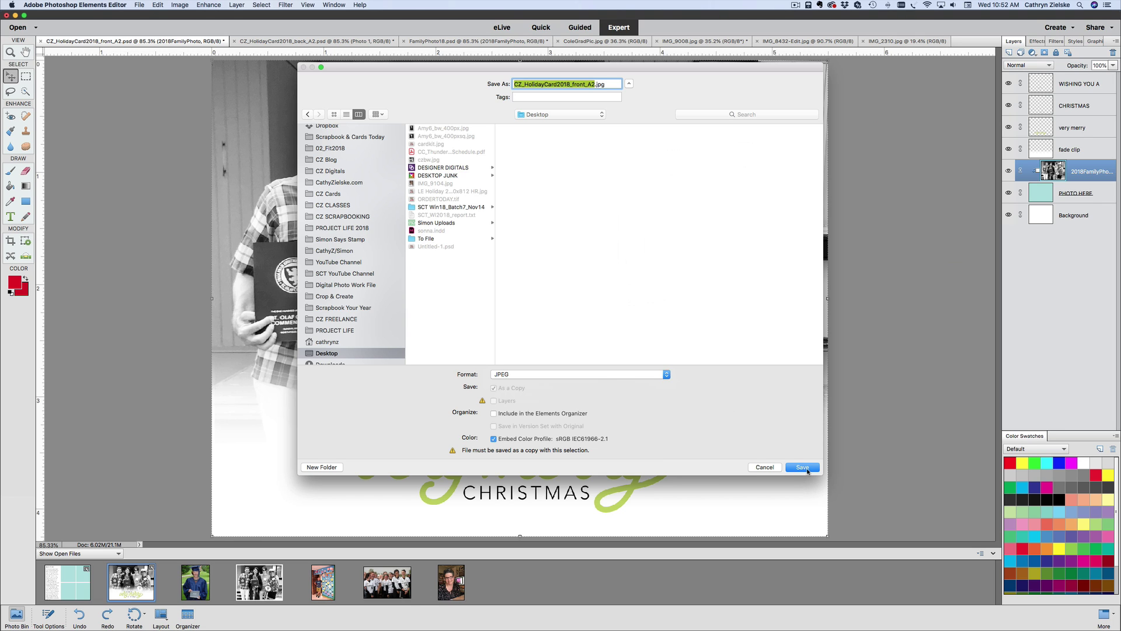
{"action": "left_click", "coordinate": [802, 467]}
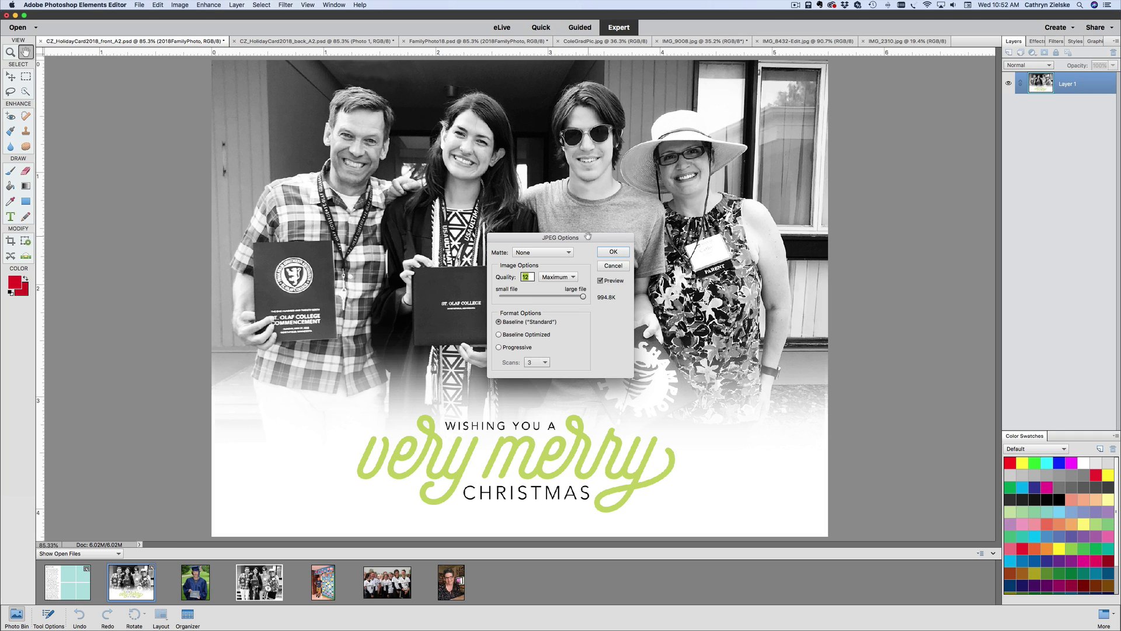
{"action": "left_click", "coordinate": [619, 252]}
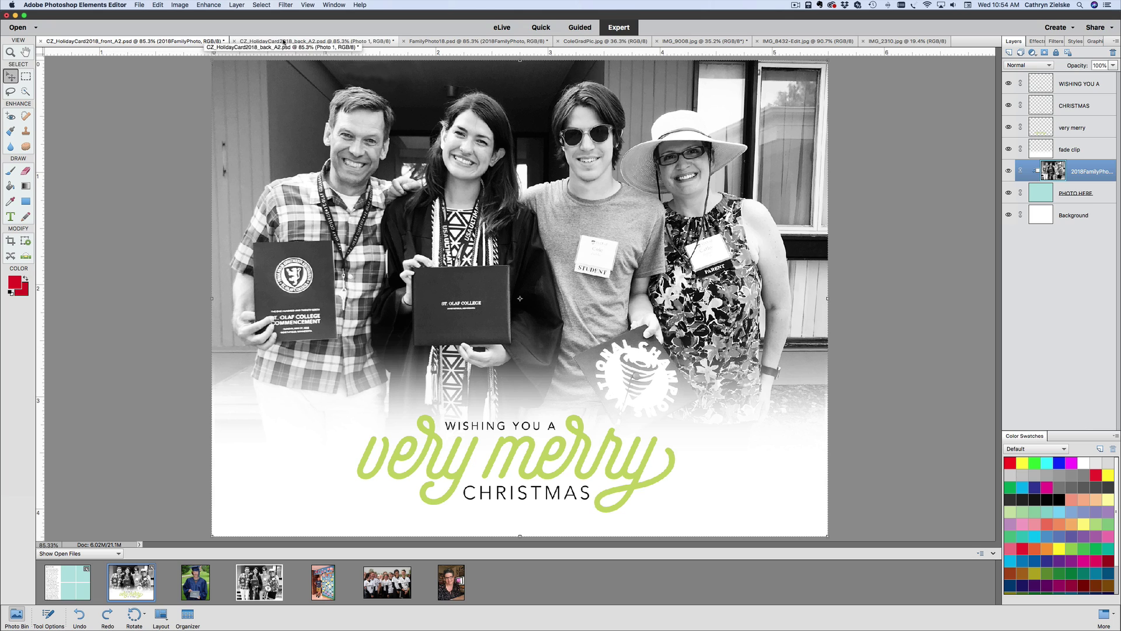
In CZ_HolidayCard2018_back_A2.psd, add the IMG_2310.jpg photo directly above the Photo 1 layer.
{"action": "left_click", "coordinate": [284, 41]}
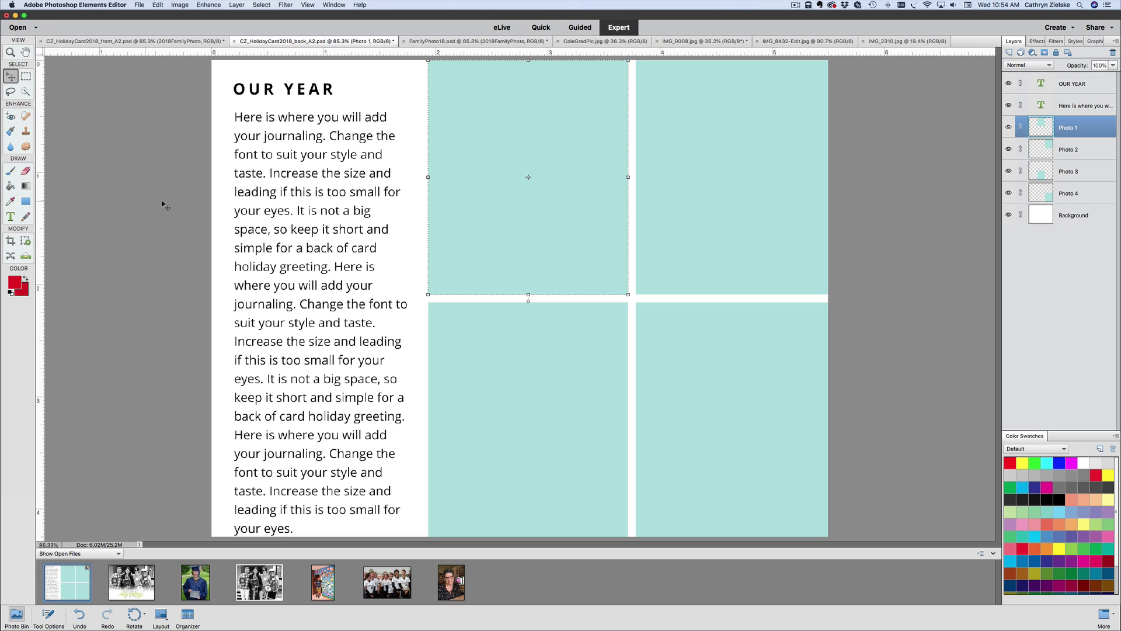
{"action": "left_click", "coordinate": [693, 115]}
{"action": "left_click", "coordinate": [568, 332]}
{"action": "left_click", "coordinate": [688, 353]}
{"action": "left_click", "coordinate": [528, 135]}
{"action": "left_click_drag", "start_coordinate": [323, 582], "coordinate": [461, 237]}
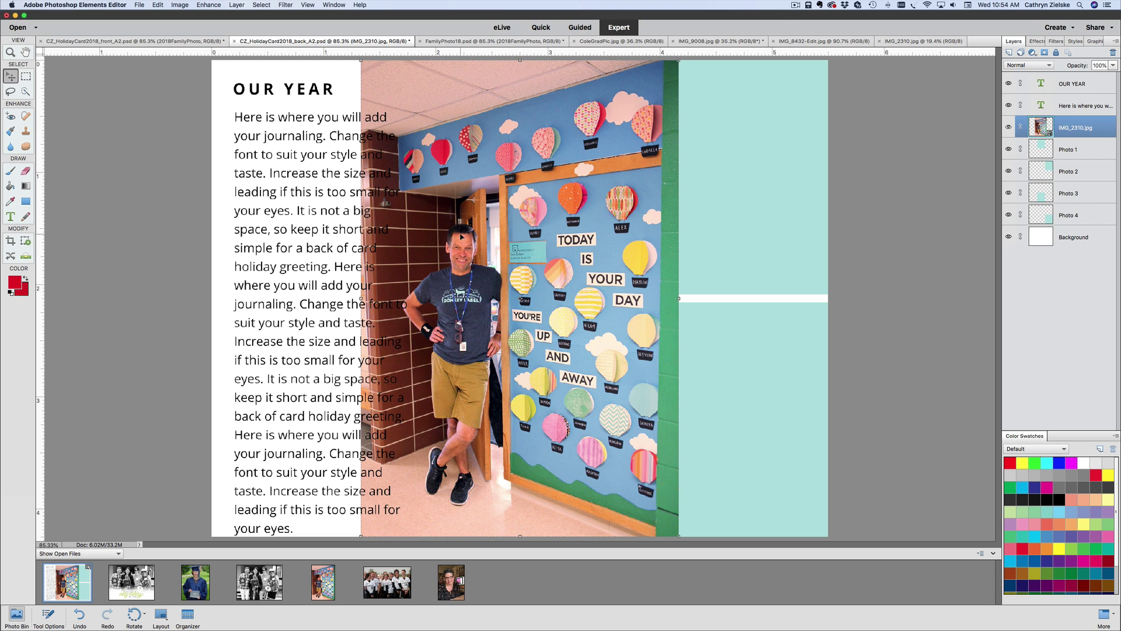
Move the IMG_2310.jpg photo up over the Photo 1 placeholder and simplify its layer.
{"action": "left_click_drag", "start_coordinate": [524, 269], "coordinate": [551, 226]}
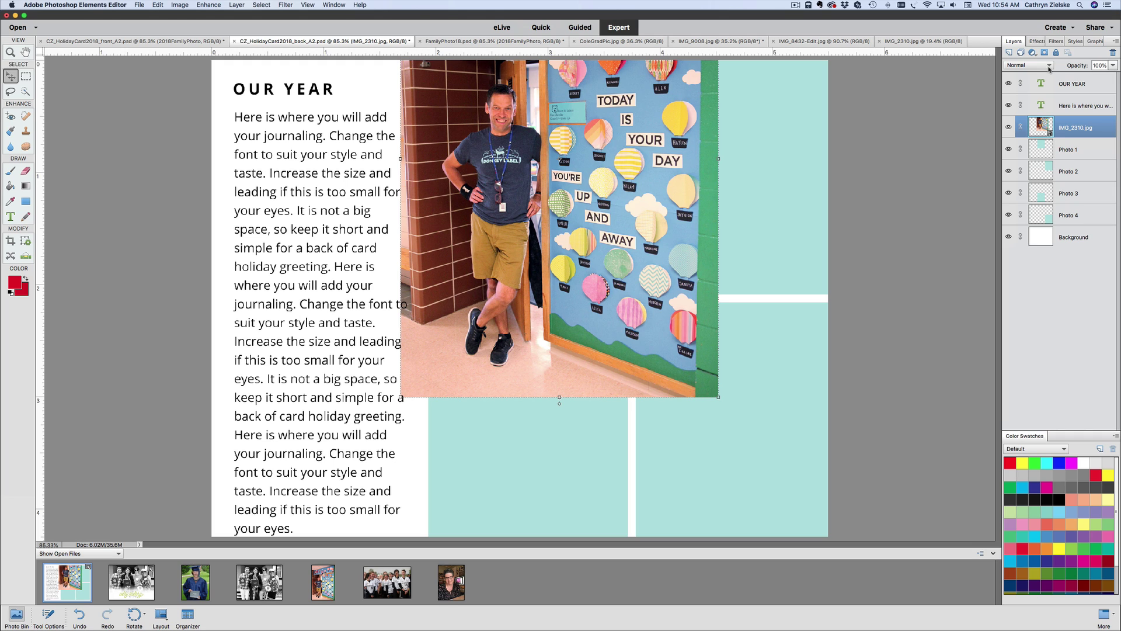
{"action": "right_click", "coordinate": [1098, 124]}
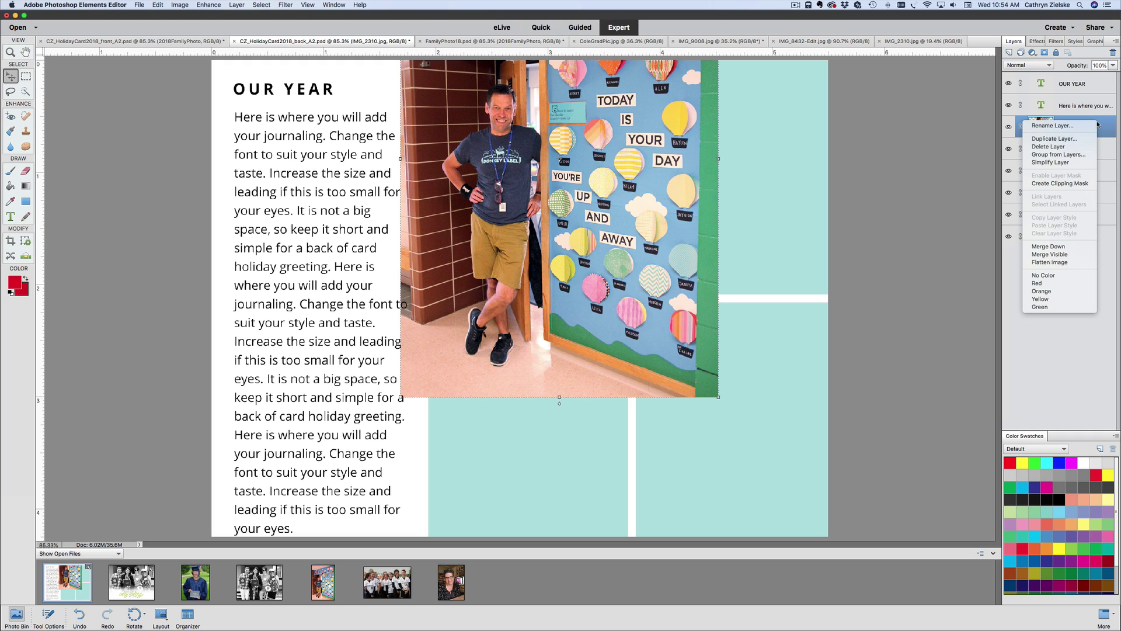
{"action": "left_click", "coordinate": [1066, 163]}
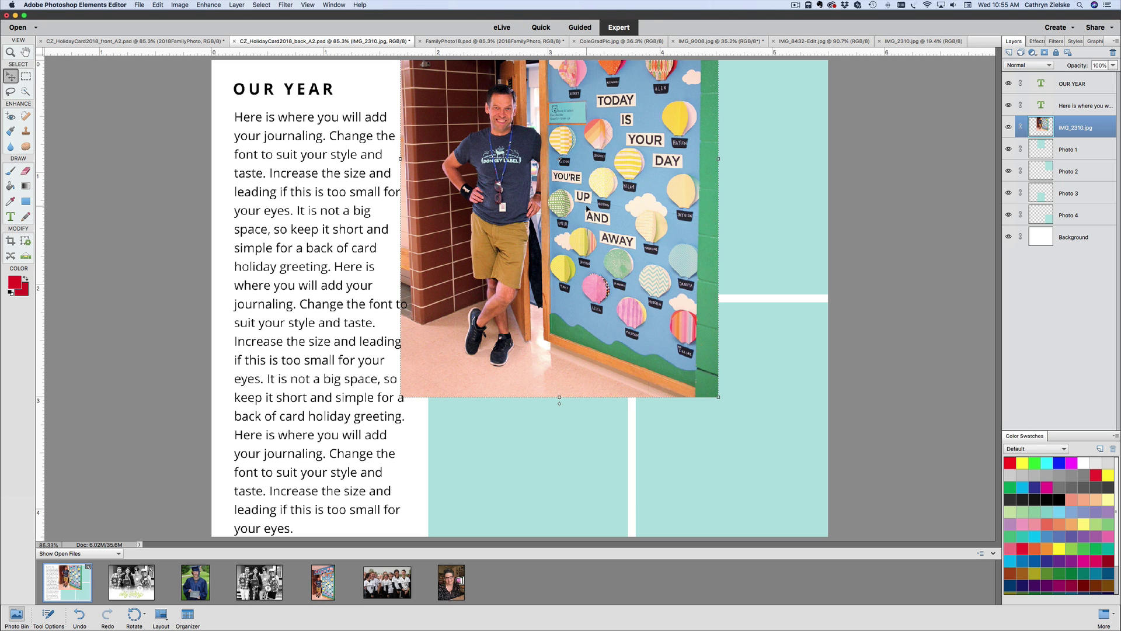
Clip IMG_2310.jpg to the Photo 1 layer and reposition it so the man and the bulletin board fill the frame.
{"action": "left_click_drag", "start_coordinate": [582, 201], "coordinate": [589, 245]}
{"action": "left_click_drag", "start_coordinate": [583, 232], "coordinate": [574, 176]}
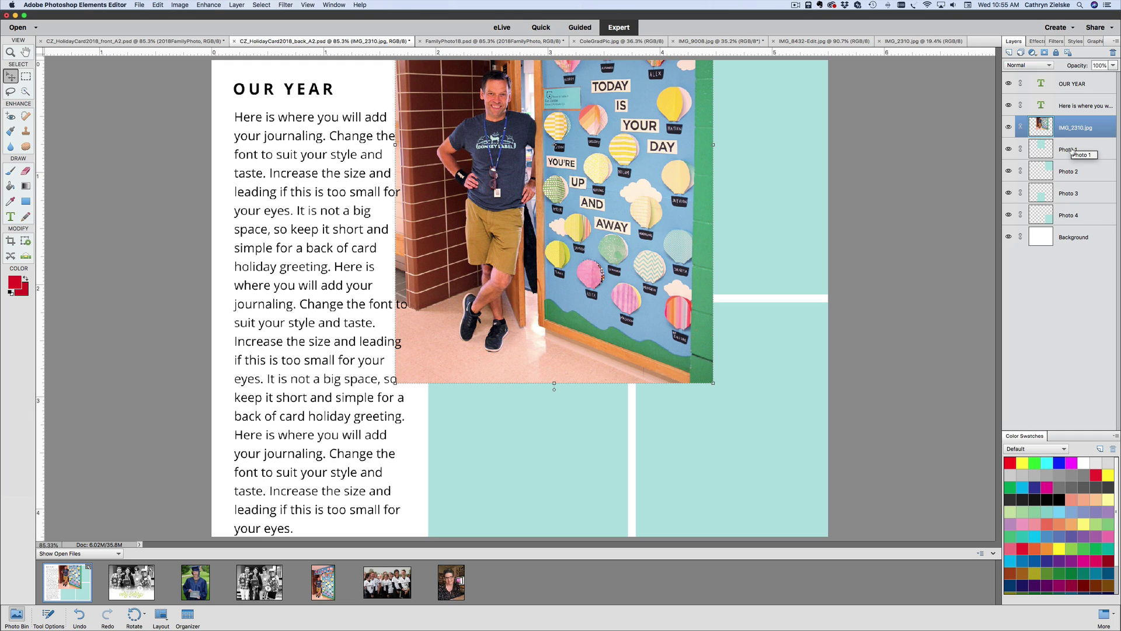
{"action": "left_click_drag", "start_coordinate": [1077, 132], "coordinate": [1074, 136]}
{"action": "mouse_move", "coordinate": [569, 171]}
{"action": "left_mouse_down"}
{"action": "mouse_move", "coordinate": [557, 204]}
{"action": "mouse_move", "coordinate": [552, 184]}
{"action": "left_mouse_up"}
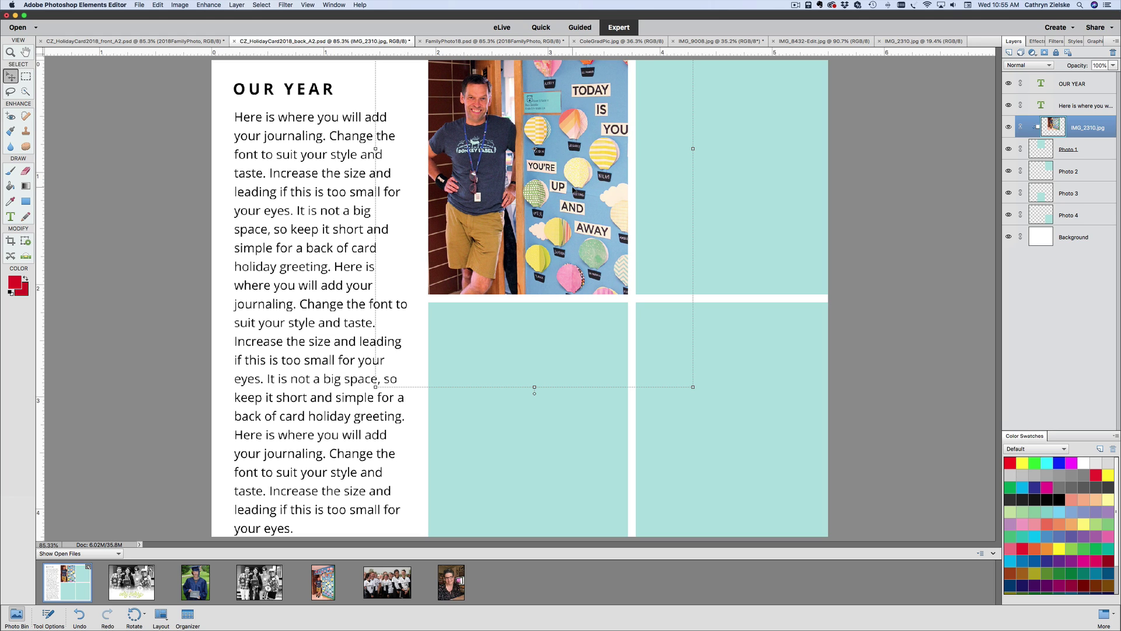
Add the IMG_9008.jpg photo to the back card directly above the Photo 2 layer.
{"action": "left_click", "coordinate": [759, 186]}
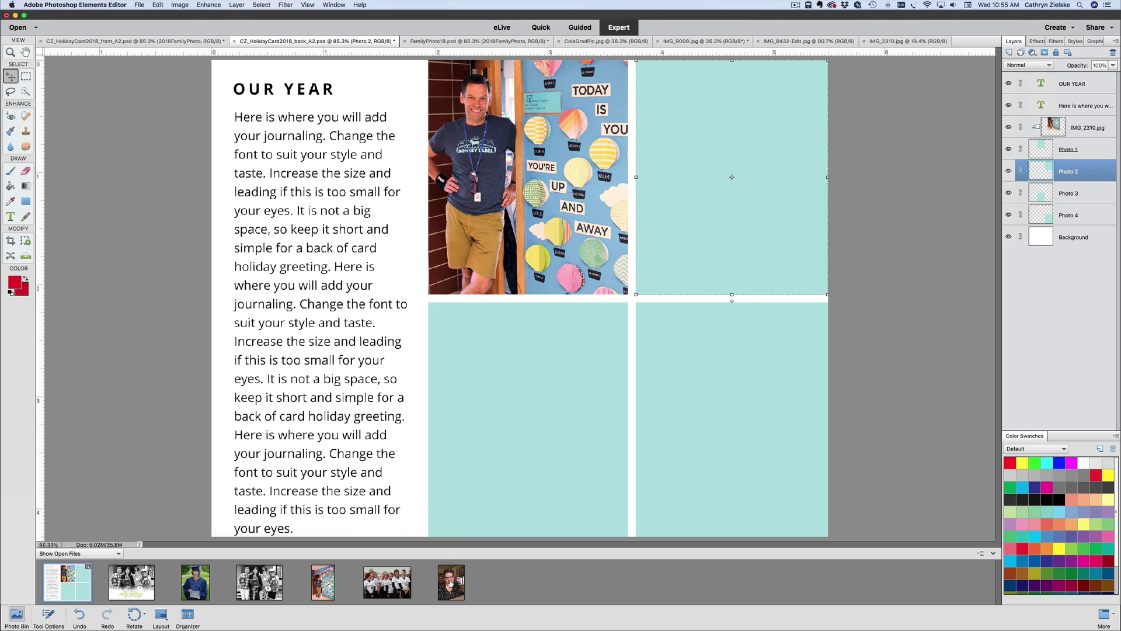
{"action": "left_click", "coordinate": [451, 582]}
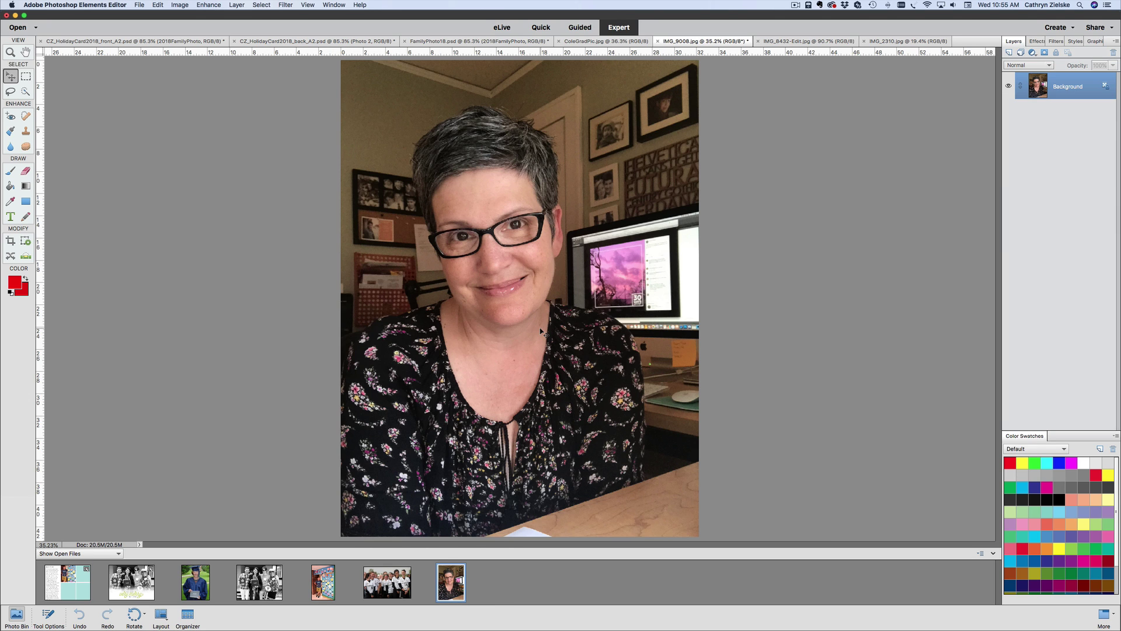
{"action": "left_click", "coordinate": [287, 42]}
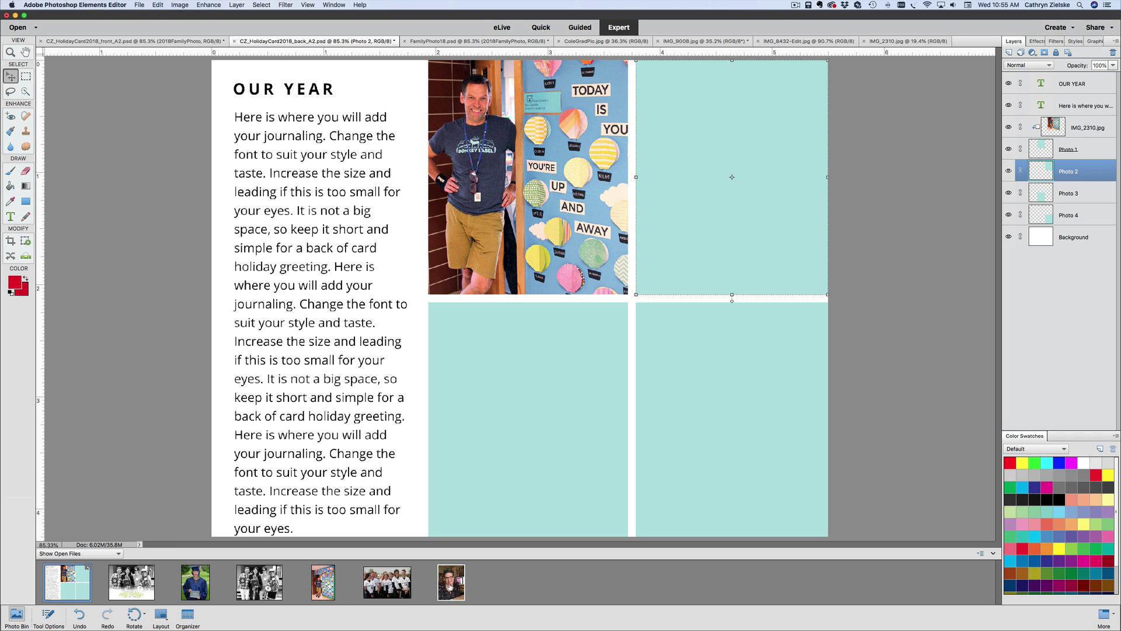
{"action": "left_click_drag", "start_coordinate": [451, 584], "coordinate": [732, 213]}
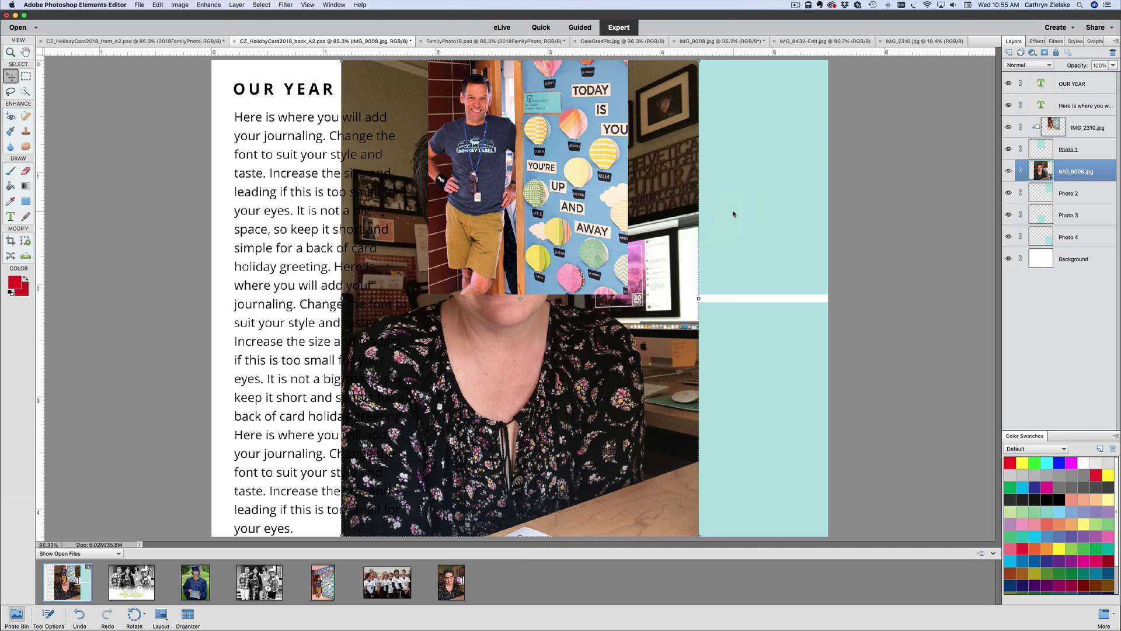
Move the IMG_9008.jpg photo over the Photo 2 placeholder and simplify its layer.
{"action": "left_click_drag", "start_coordinate": [607, 380], "coordinate": [811, 316]}
{"action": "right_click", "coordinate": [1103, 171]}
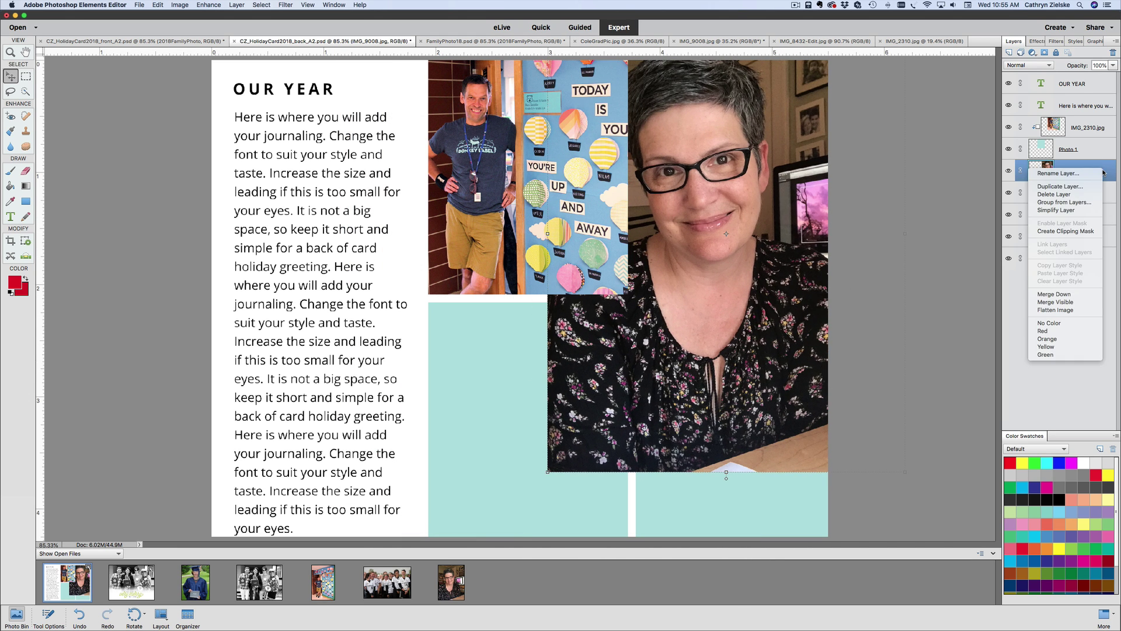
{"action": "left_click", "coordinate": [1060, 210]}
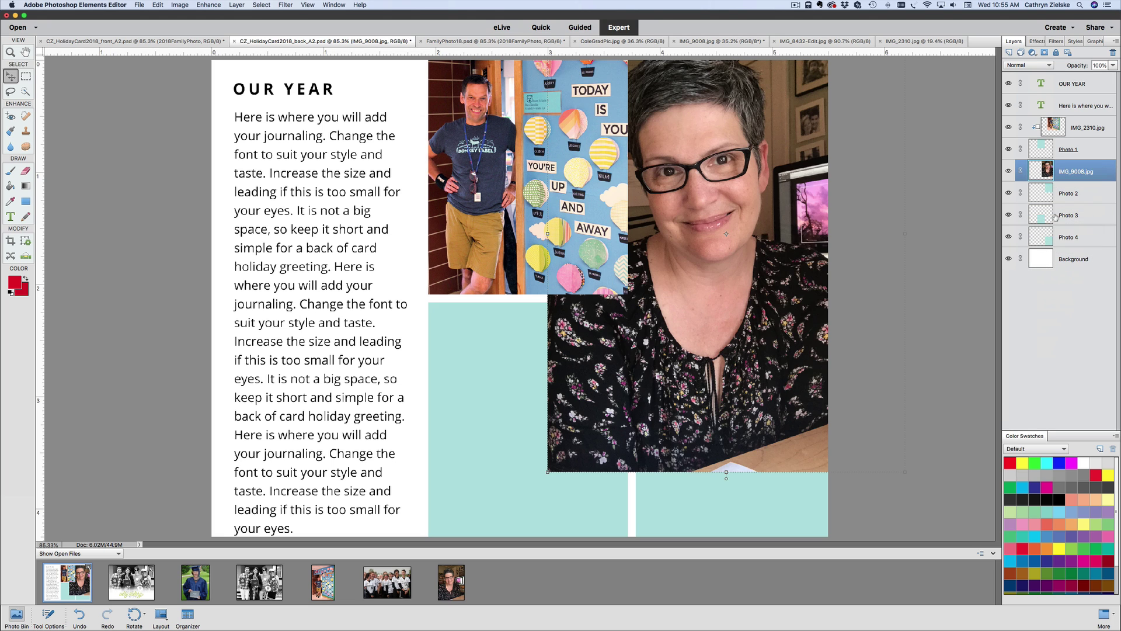
Scale the IMG_9008.jpg photo proportionally to 55.32% and position it so it covers the Photo 2 placeholder.
{"action": "left_click", "coordinate": [549, 471]}
{"action": "left_click_drag", "start_coordinate": [548, 471], "coordinate": [688, 321]}
{"action": "left_click_drag", "start_coordinate": [780, 220], "coordinate": [739, 282]}
{"action": "left_click_drag", "start_coordinate": [629, 372], "coordinate": [667, 320]}
{"action": "left_click_drag", "start_coordinate": [755, 130], "coordinate": [721, 132]}
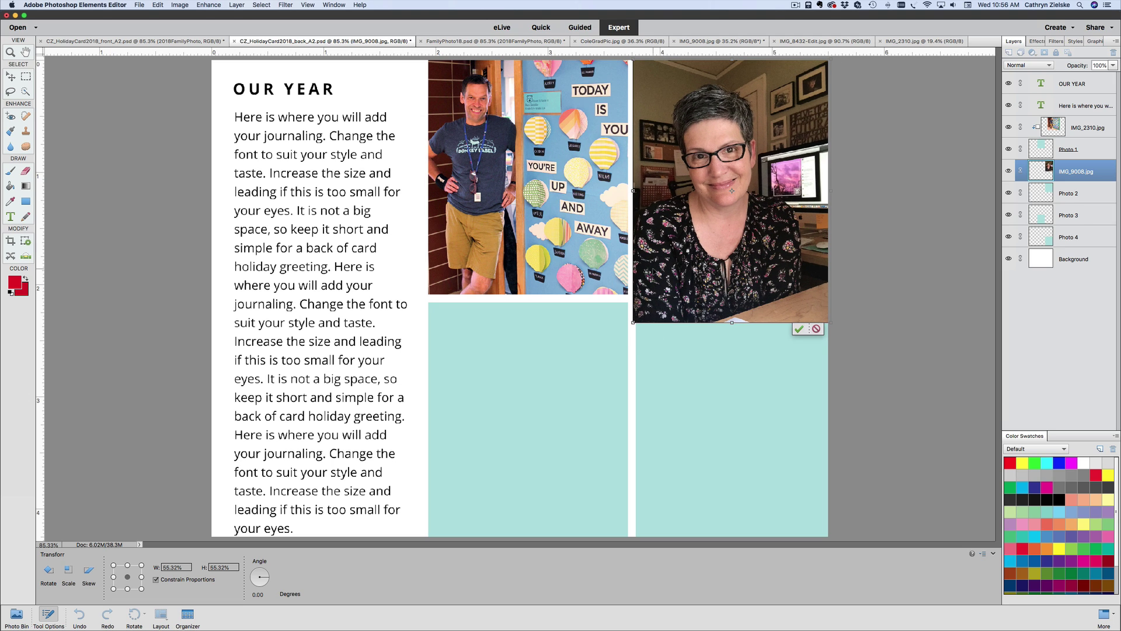
{"action": "left_click_drag", "start_coordinate": [706, 212], "coordinate": [706, 200]}
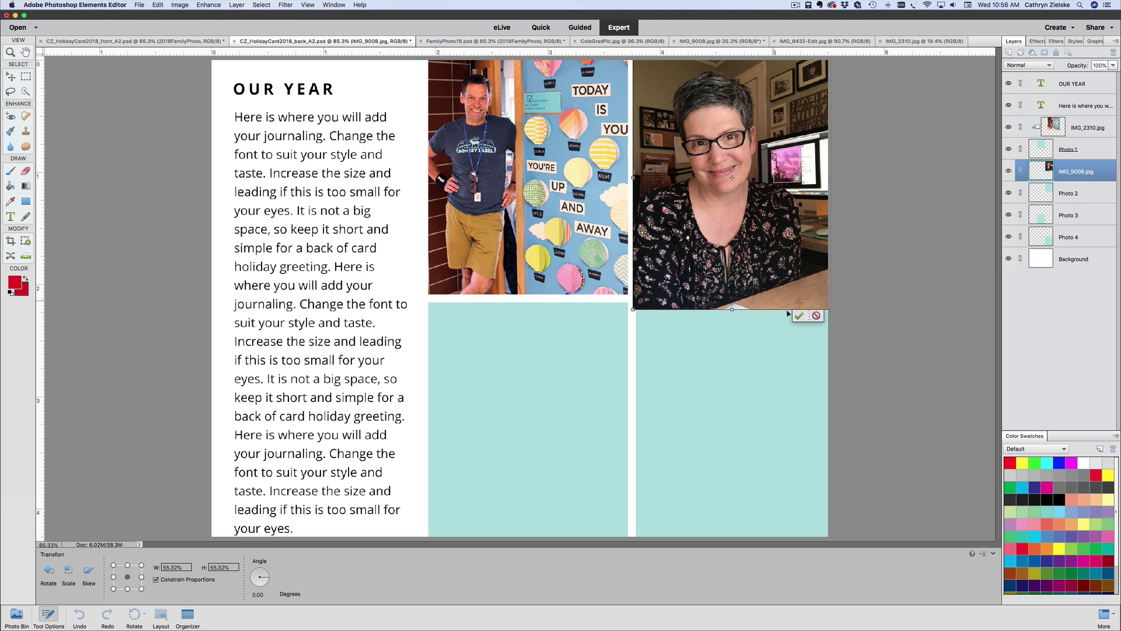
{"action": "left_click", "coordinate": [799, 316]}
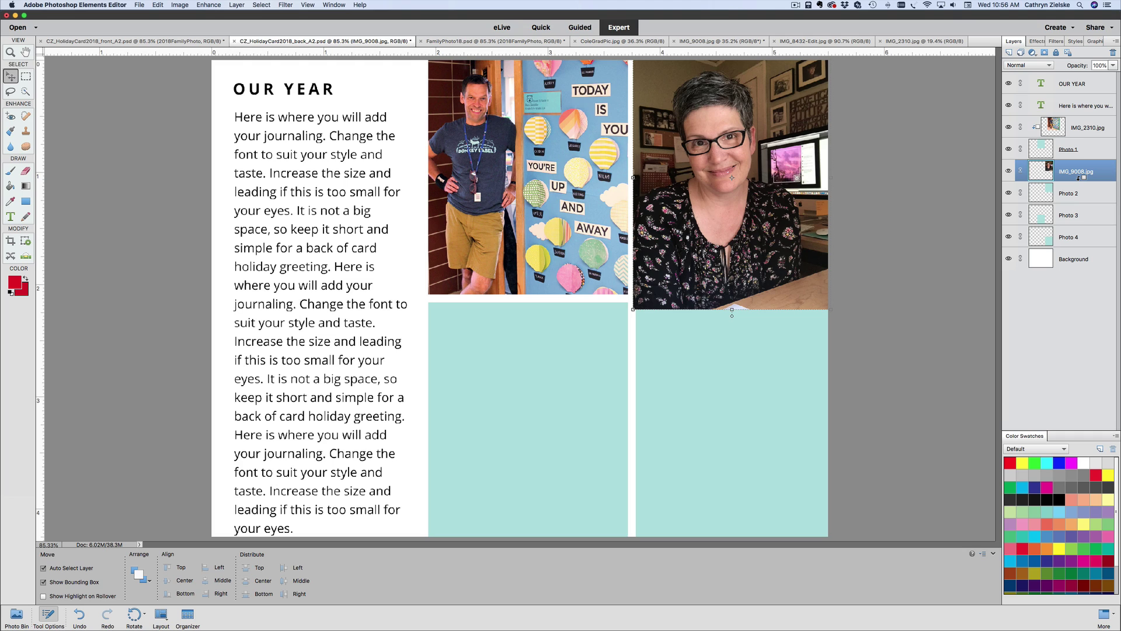
Clip IMG_9008.jpg to the Photo 2 layer, nudge it slightly within the frame, and leave no layer selected.
{"action": "left_click", "coordinate": [1078, 178], "text": "alt"}
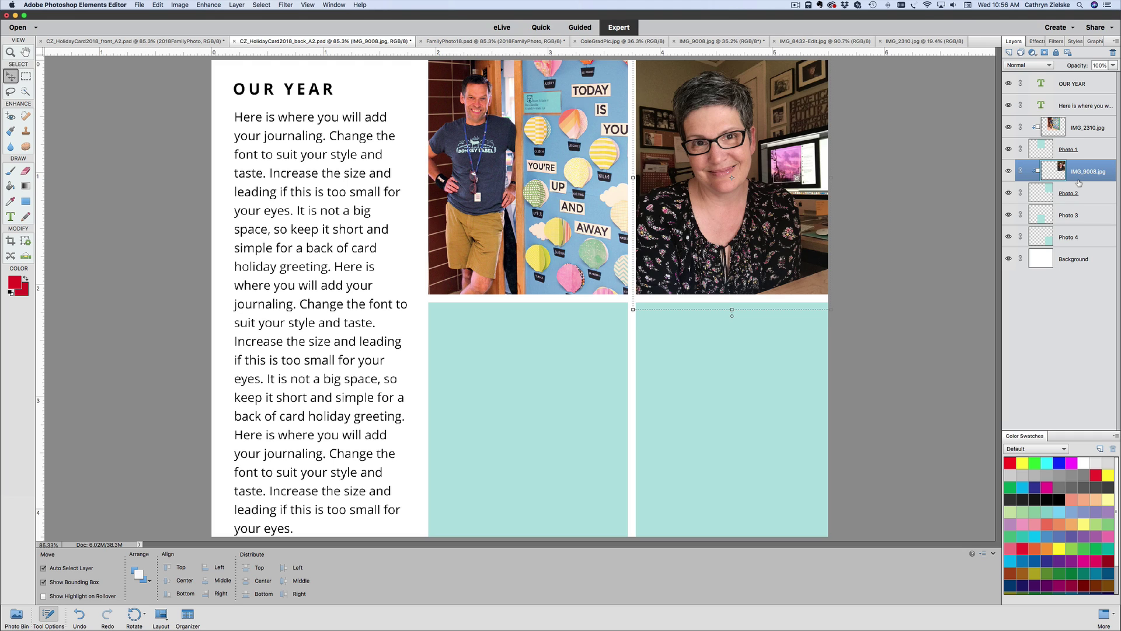
{"action": "left_click_drag", "start_coordinate": [782, 219], "coordinate": [778, 229]}
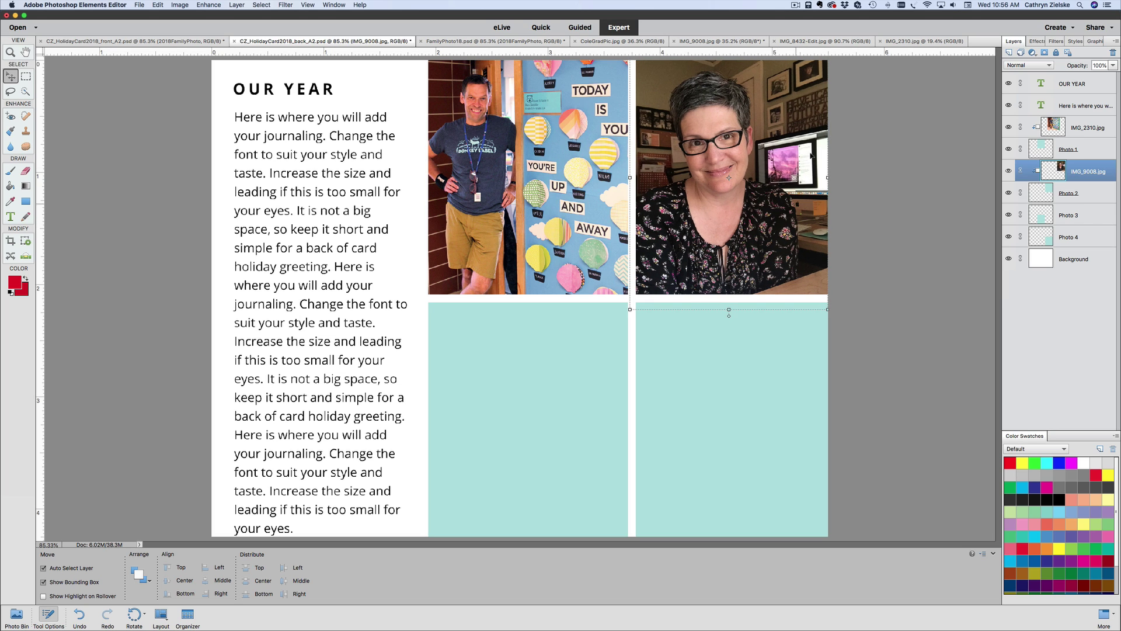
{"action": "left_click", "coordinate": [904, 236]}
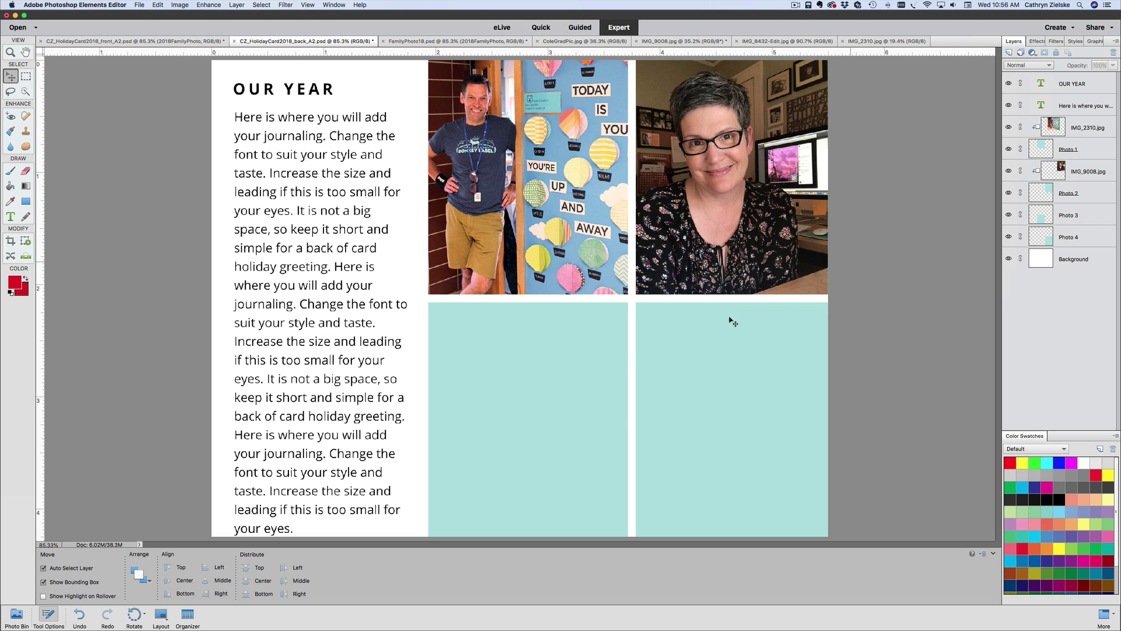
Copy the IMG_8432-Edit.jpg team photo into the back card directly above the Photo 3 layer.
{"action": "left_click", "coordinate": [569, 378]}
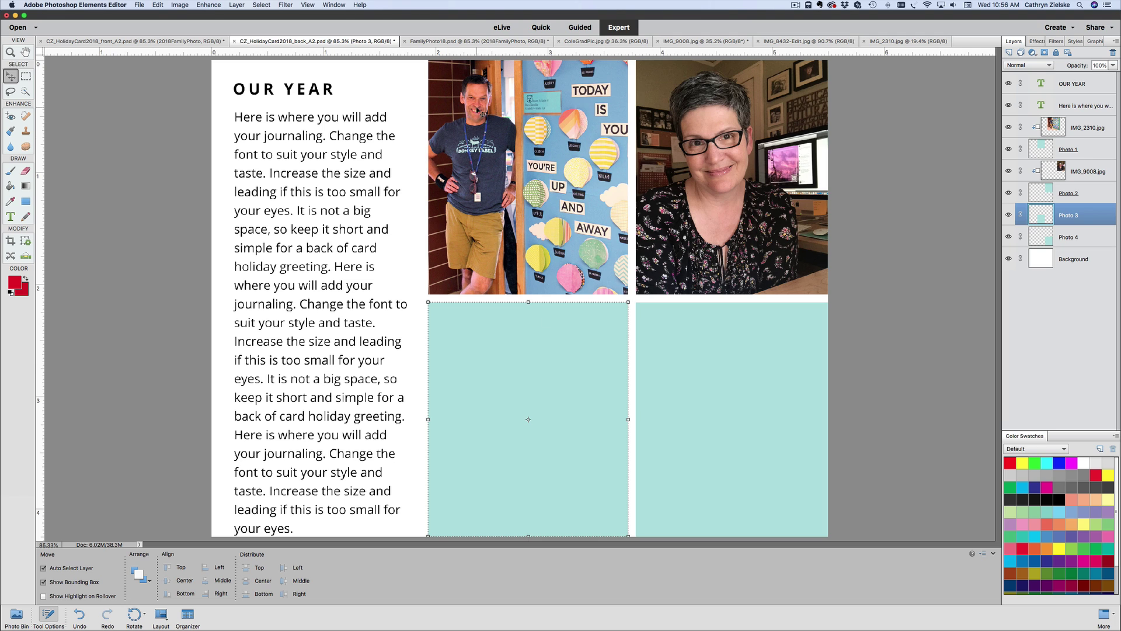
{"action": "left_click", "coordinate": [16, 616]}
{"action": "left_click", "coordinate": [387, 582]}
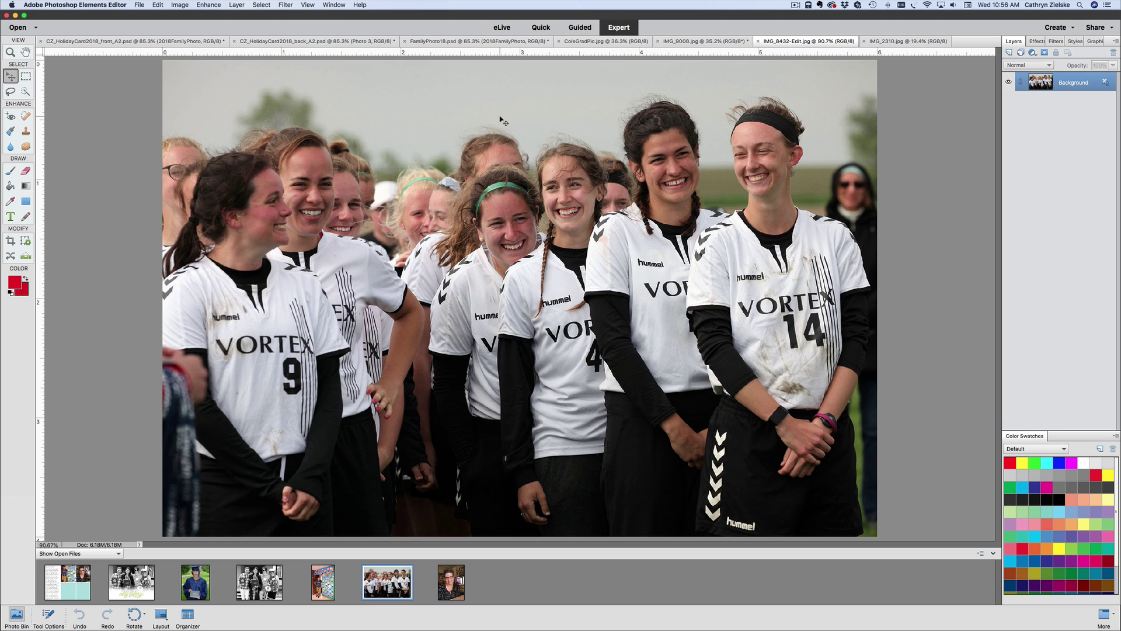
{"action": "left_click", "coordinate": [367, 42]}
{"action": "key", "text": "ctrl+v"}
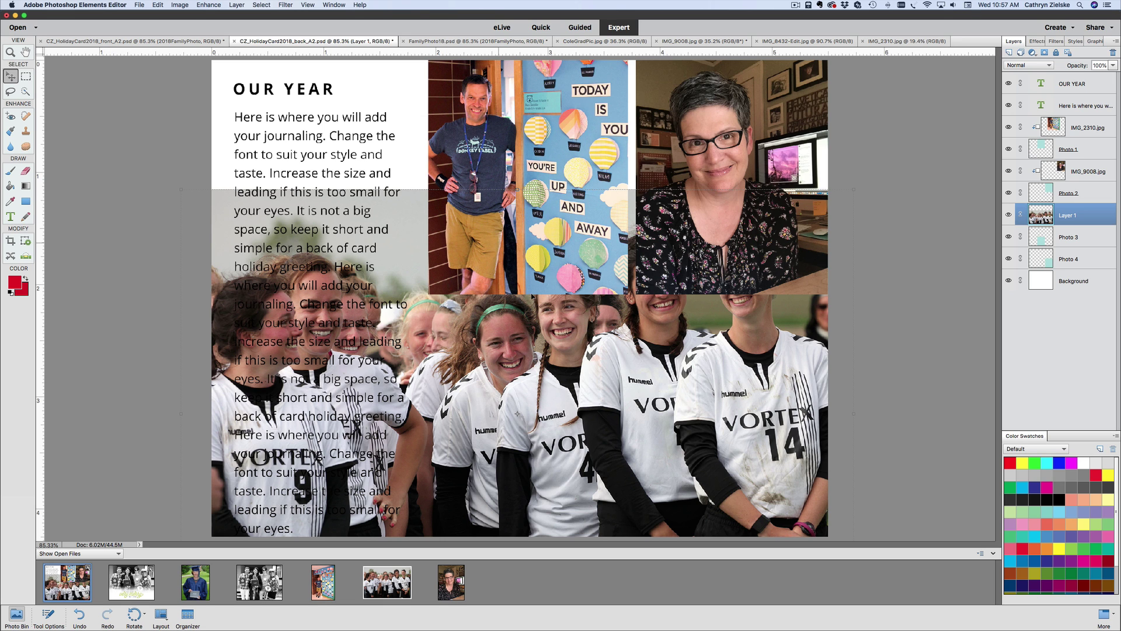
Move the team photo over the Photo 3 placeholder and clip it to the Photo 3 layer.
{"action": "left_click_drag", "start_coordinate": [619, 353], "coordinate": [501, 416]}
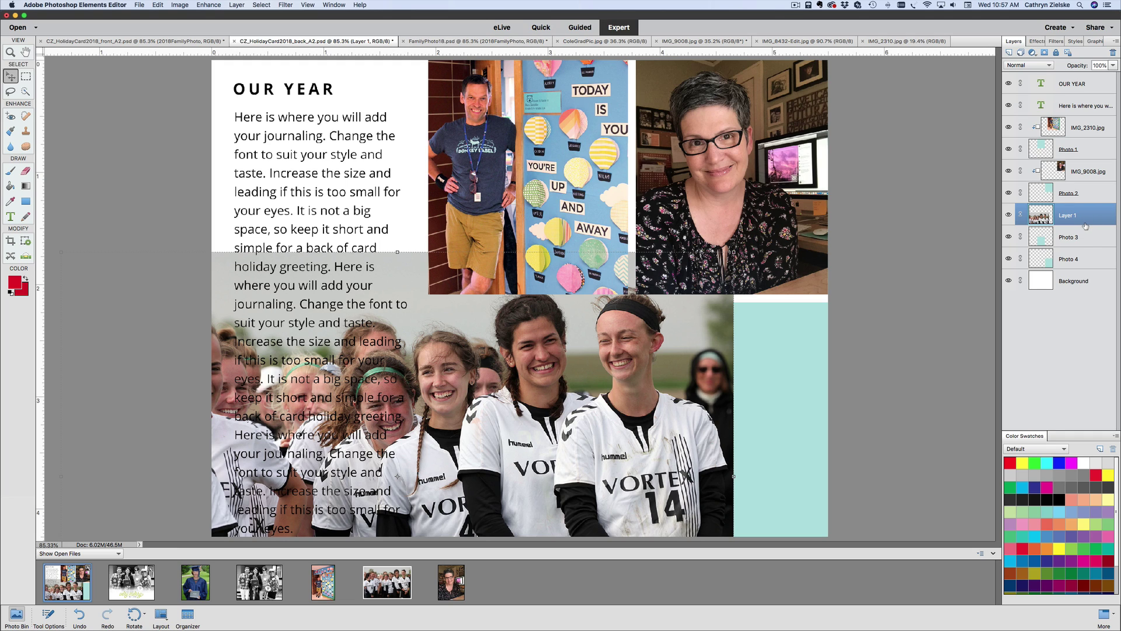
{"action": "left_click", "coordinate": [238, 4]}
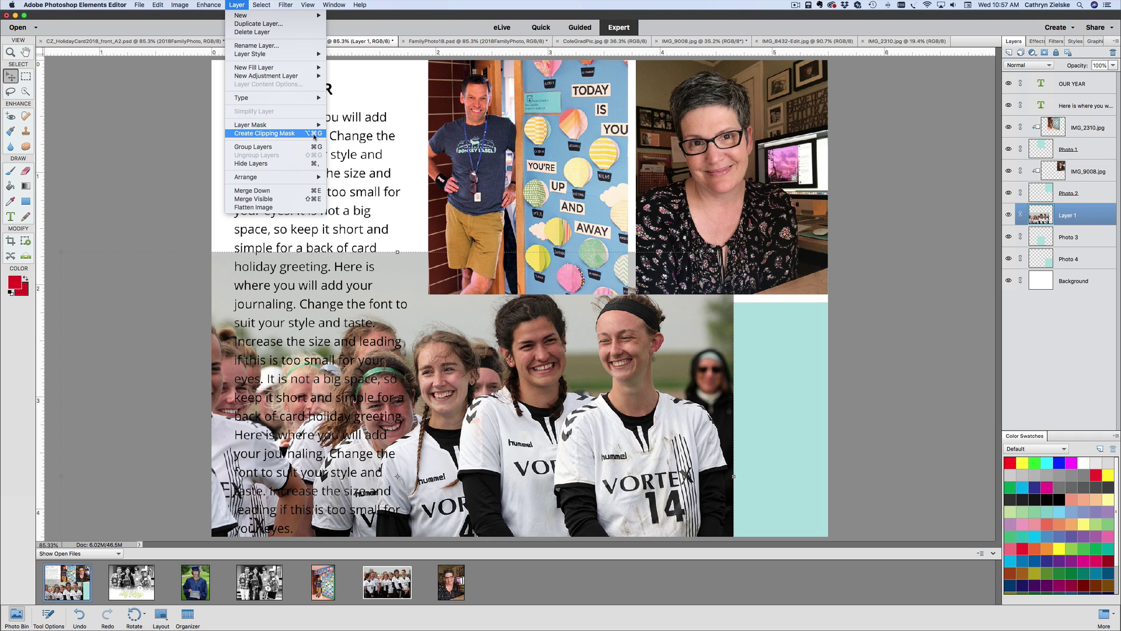
{"action": "left_click", "coordinate": [297, 134]}
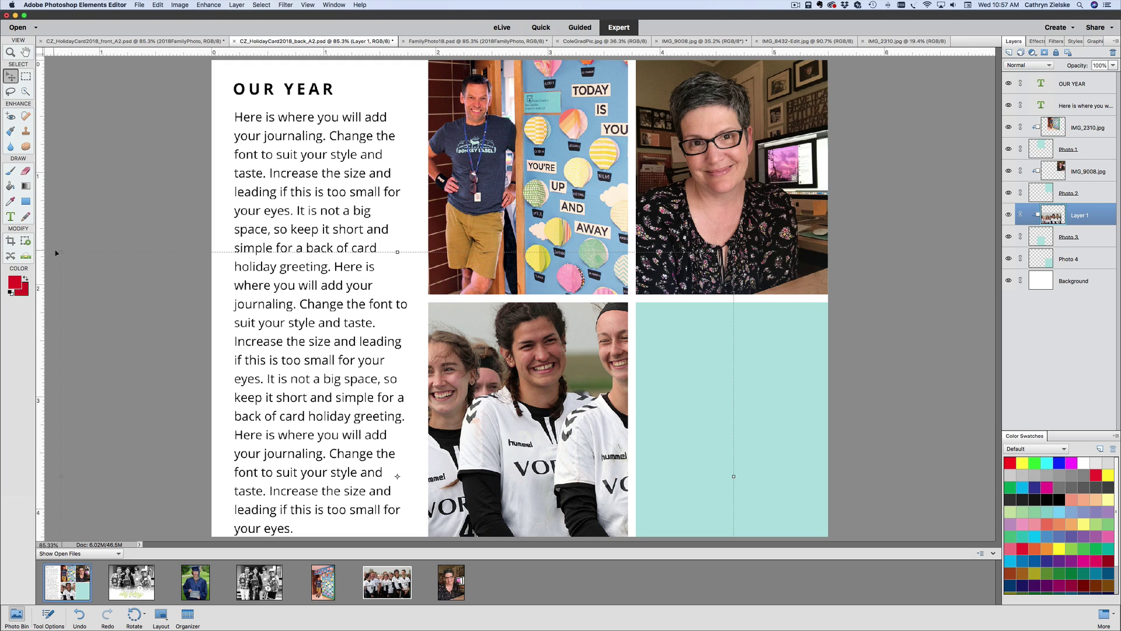
Scale the team photo proportionally to 70.91% and reposition it so the players fill the Photo 3 frame.
{"action": "left_click", "coordinate": [64, 255]}
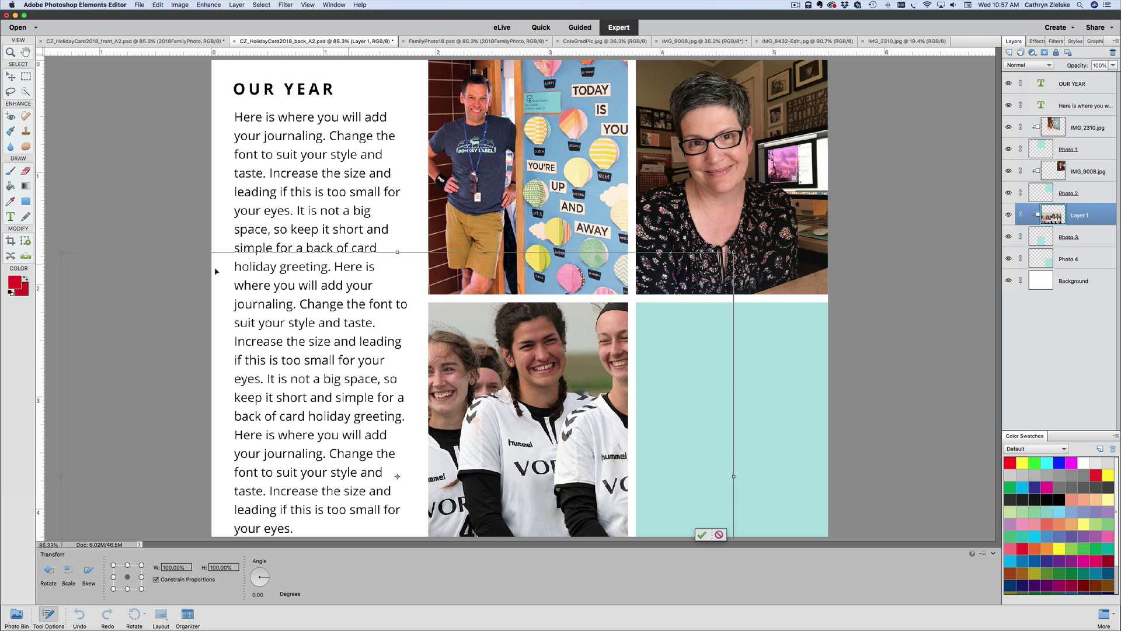
{"action": "left_click_drag", "start_coordinate": [60, 252], "coordinate": [188, 343]}
{"action": "left_click_drag", "start_coordinate": [560, 458], "coordinate": [561, 410]}
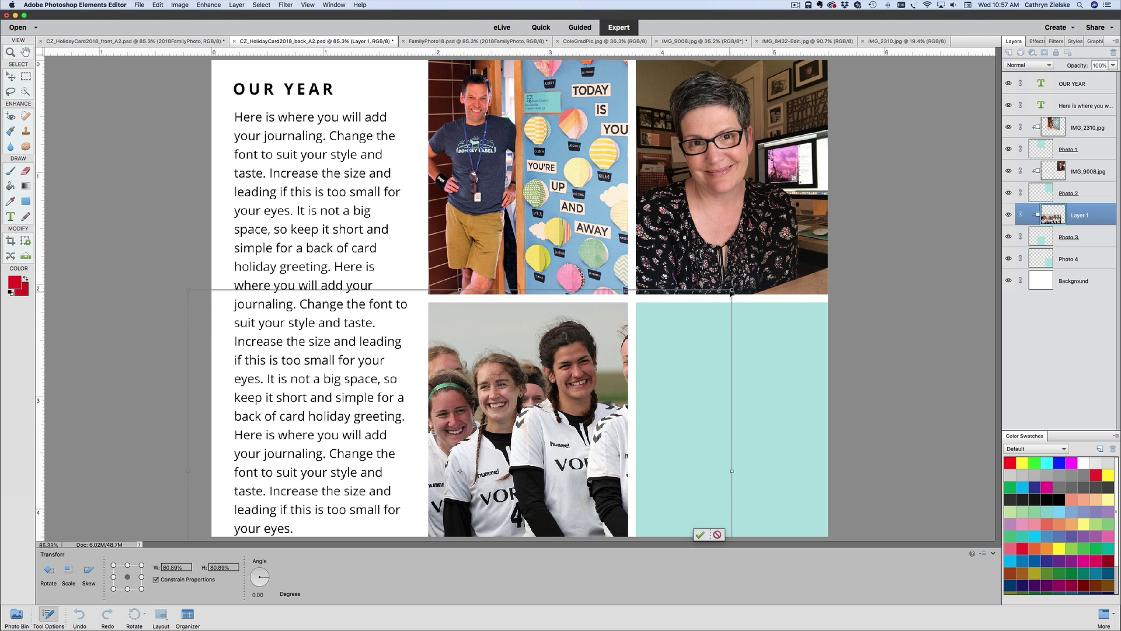
{"action": "left_click_drag", "start_coordinate": [727, 295], "coordinate": [671, 334]}
{"action": "left_click_drag", "start_coordinate": [547, 412], "coordinate": [565, 370]}
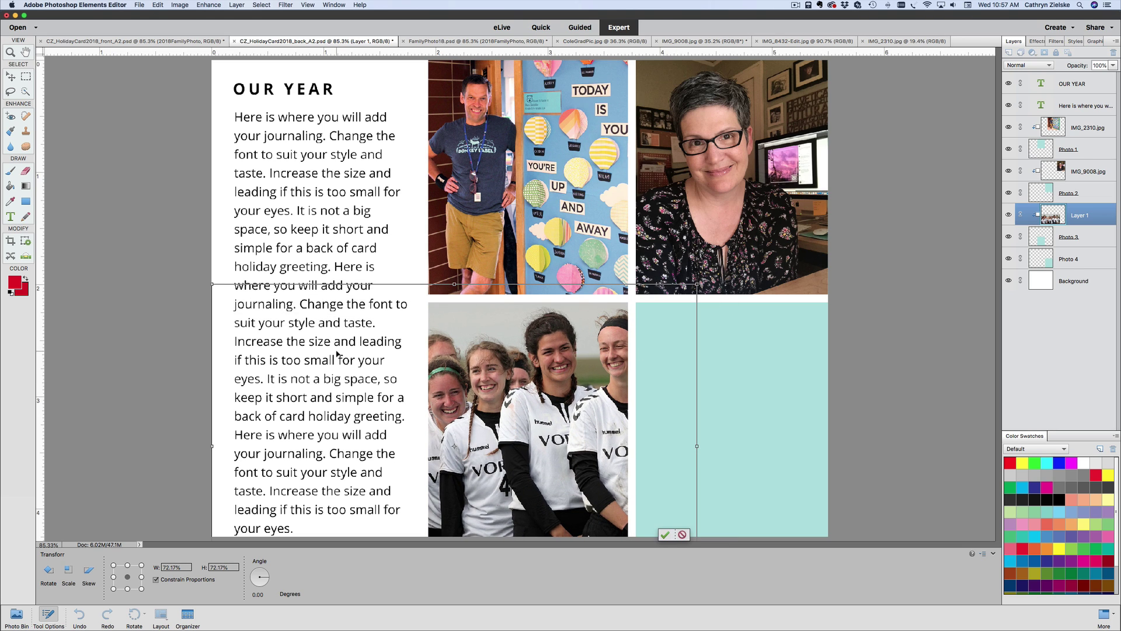
{"action": "left_click_drag", "start_coordinate": [210, 284], "coordinate": [220, 291]}
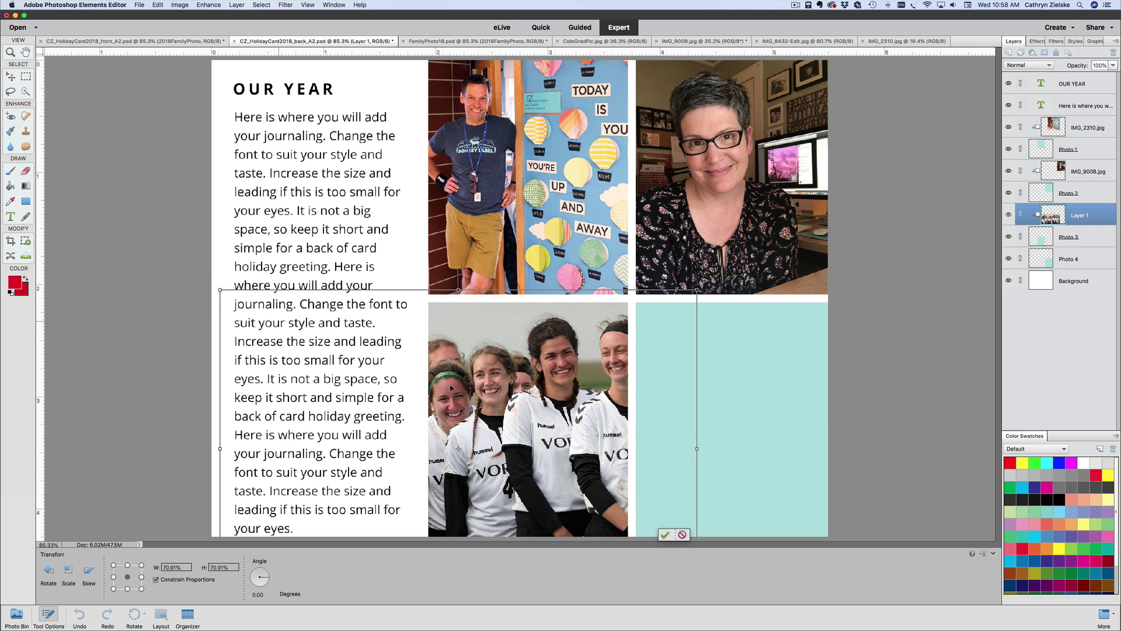
{"action": "left_click_drag", "start_coordinate": [529, 420], "coordinate": [527, 413]}
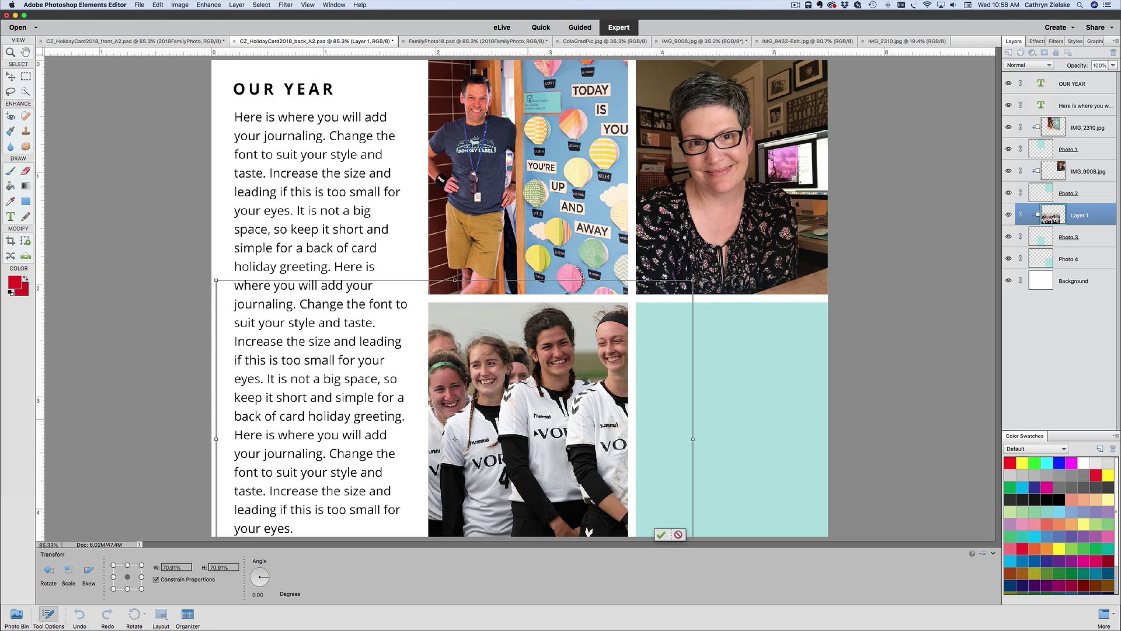
{"action": "left_click", "coordinate": [660, 533]}
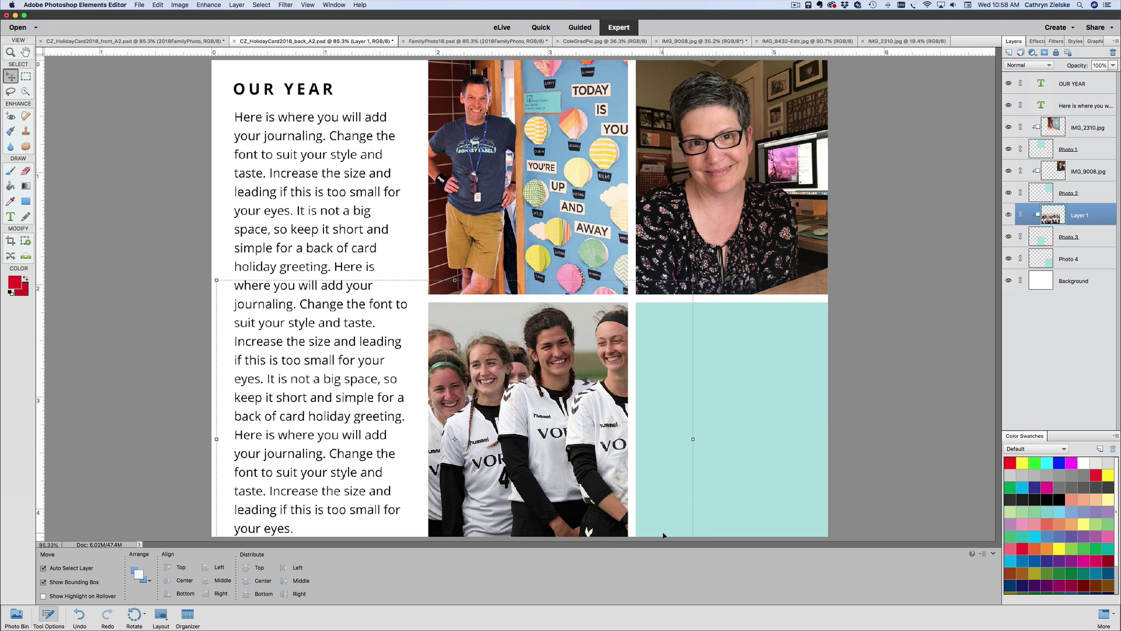
Add the ColeGradPic.jpg photo directly above the Photo 4 layer, move it over that placeholder, and simplify its layer.
{"action": "left_click", "coordinate": [761, 388]}
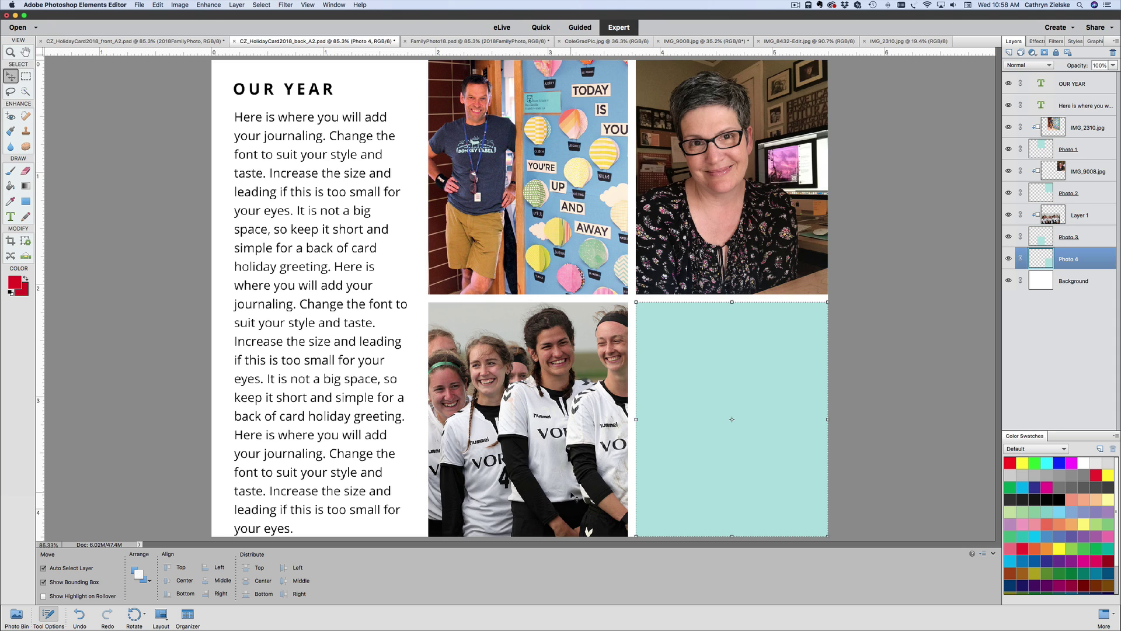
{"action": "left_click", "coordinate": [18, 624]}
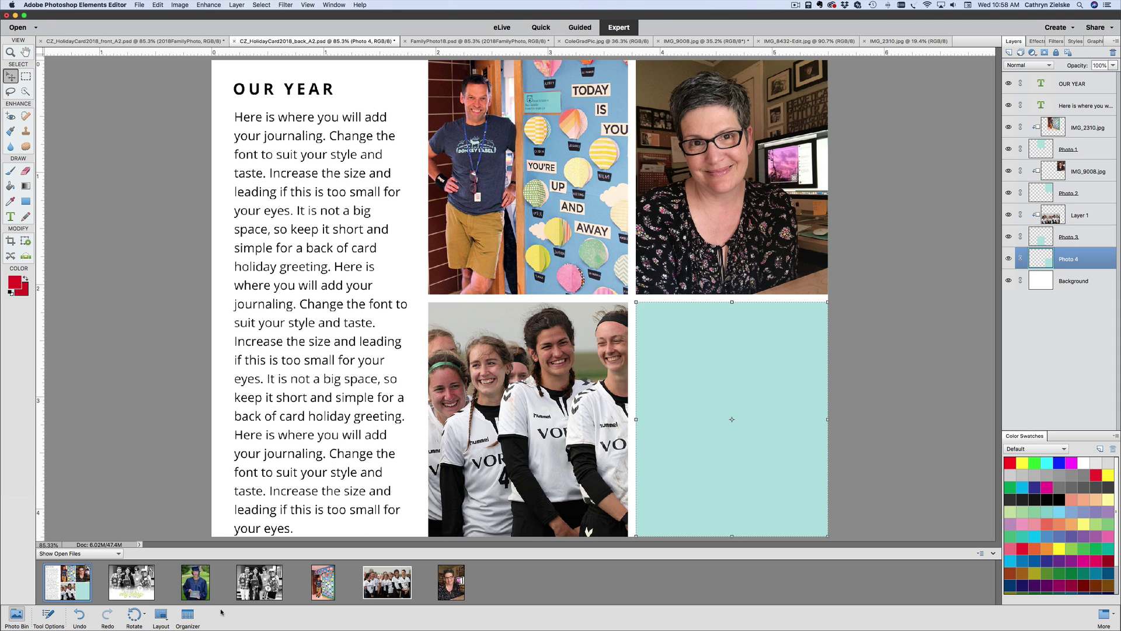
{"action": "left_click_drag", "start_coordinate": [194, 588], "coordinate": [725, 384]}
{"action": "key", "text": "super+g"}
{"action": "left_click_drag", "start_coordinate": [806, 403], "coordinate": [878, 461]}
{"action": "right_click", "coordinate": [1075, 261]}
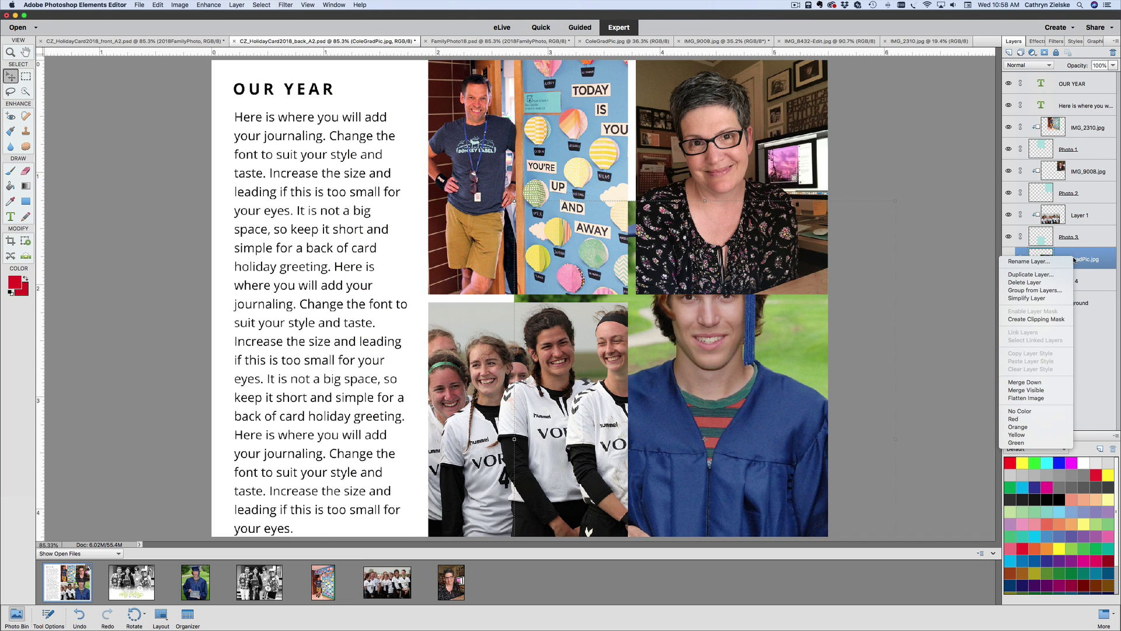
{"action": "left_click", "coordinate": [1035, 304]}
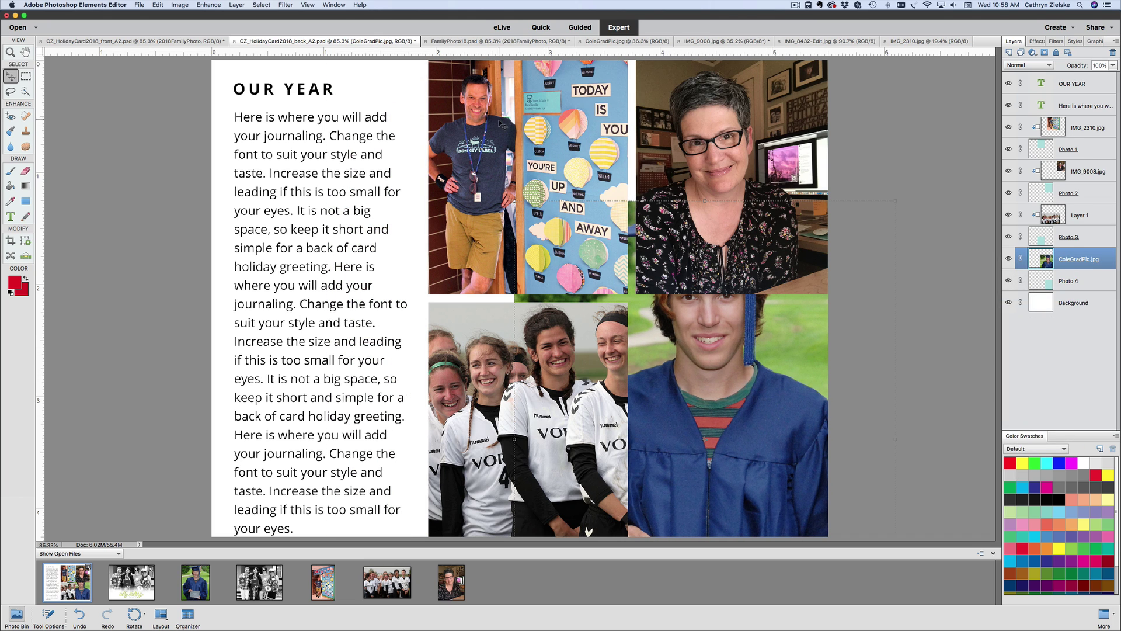
Scale the ColeGradPic.jpg photo proportionally to 65.01% and position it so it covers the Photo 4 placeholder.
{"action": "left_click_drag", "start_coordinate": [534, 208], "coordinate": [611, 301]}
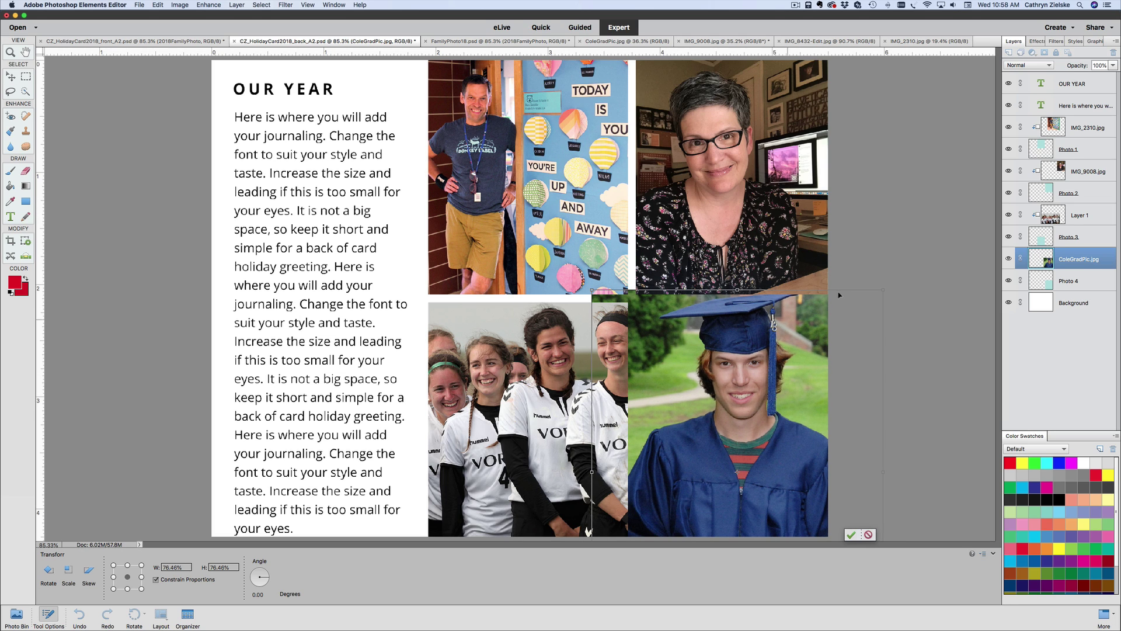
{"action": "left_click_drag", "start_coordinate": [885, 289], "coordinate": [841, 307]}
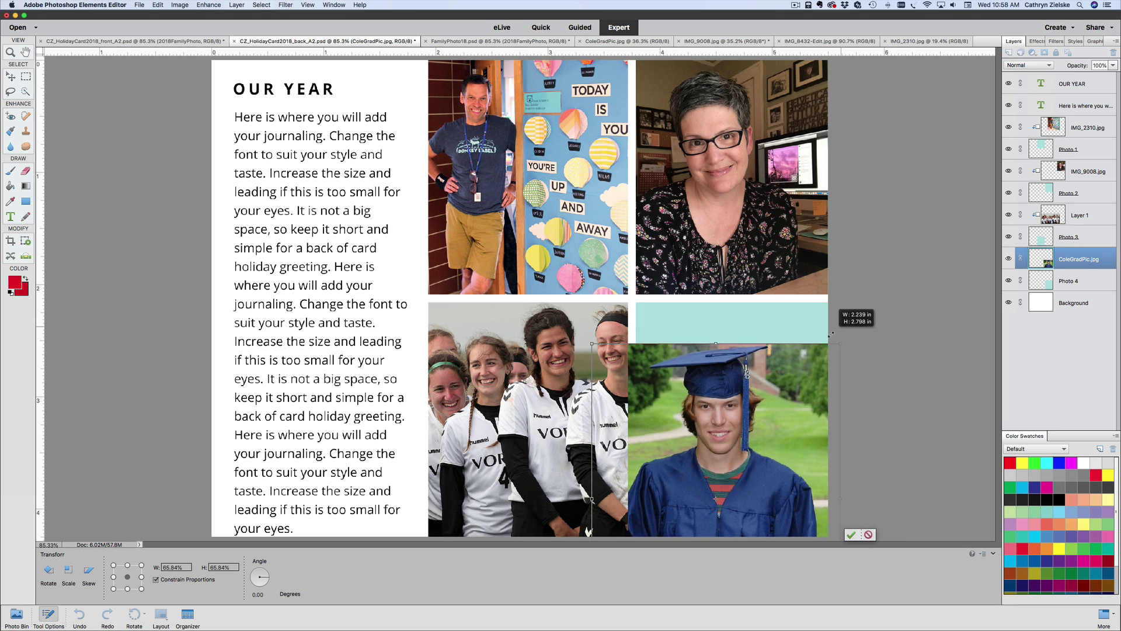
{"action": "mouse_move", "coordinate": [746, 350]}
{"action": "left_mouse_down"}
{"action": "mouse_move", "coordinate": [753, 368]}
{"action": "mouse_move", "coordinate": [750, 343]}
{"action": "left_mouse_up"}
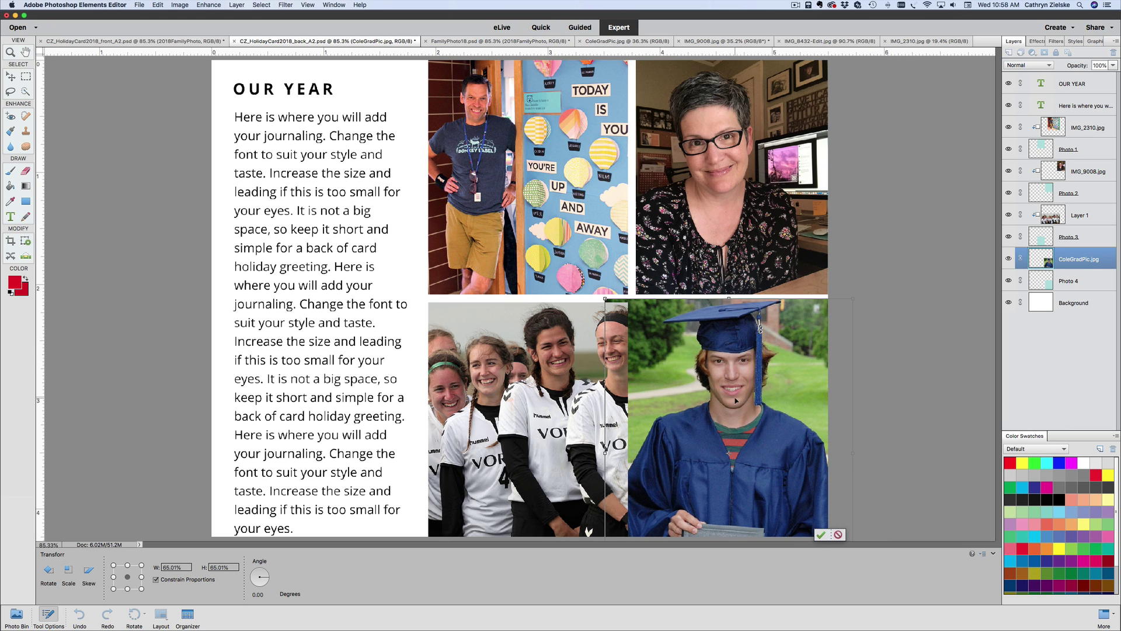
{"action": "left_click", "coordinate": [820, 535]}
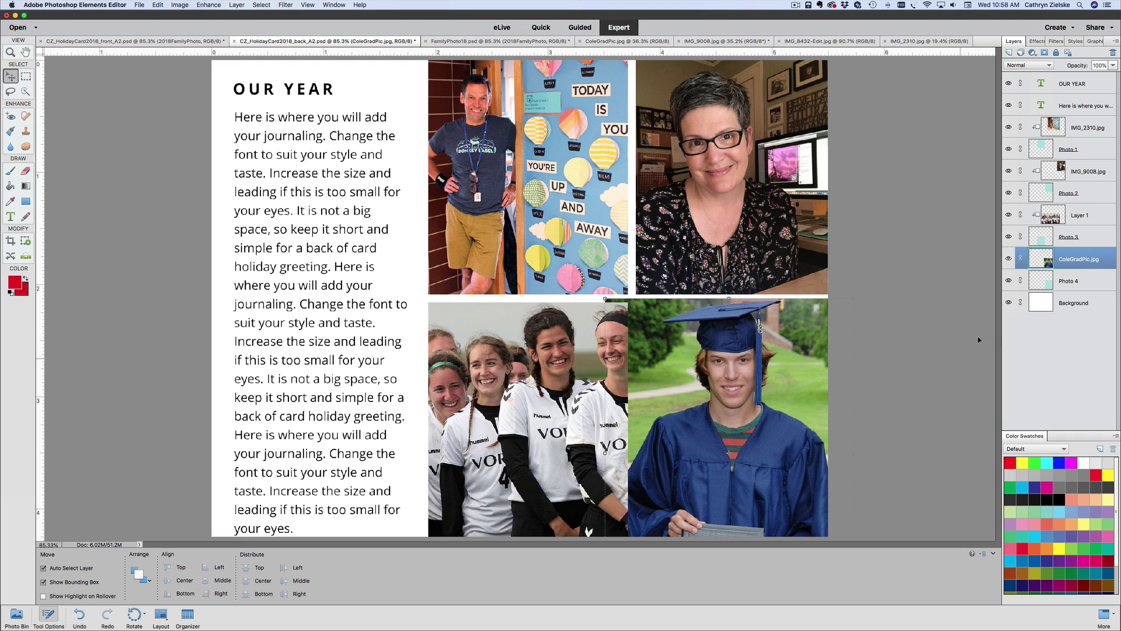
Clip ColeGradPic.jpg to the Photo 4 layer, scale it further to 86.21%, and reposition it within the frame.
{"action": "key", "text": "super+g"}
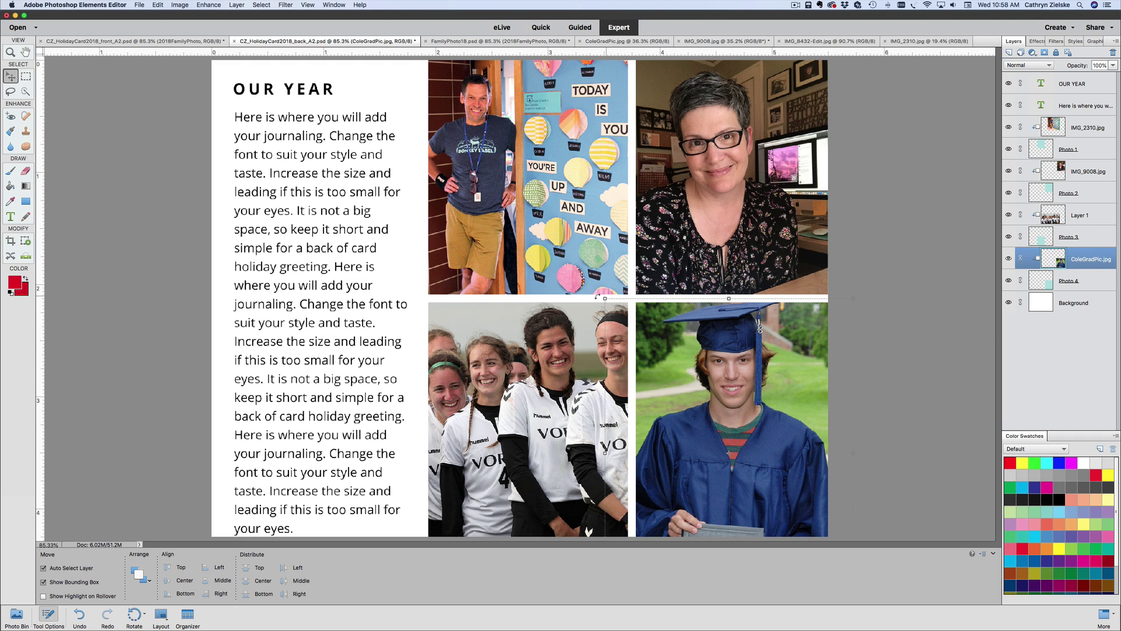
{"action": "left_click_drag", "start_coordinate": [611, 306], "coordinate": [623, 312]}
{"action": "mouse_move", "coordinate": [719, 396]}
{"action": "left_mouse_down"}
{"action": "mouse_move", "coordinate": [726, 406]}
{"action": "mouse_move", "coordinate": [723, 395]}
{"action": "left_mouse_up"}
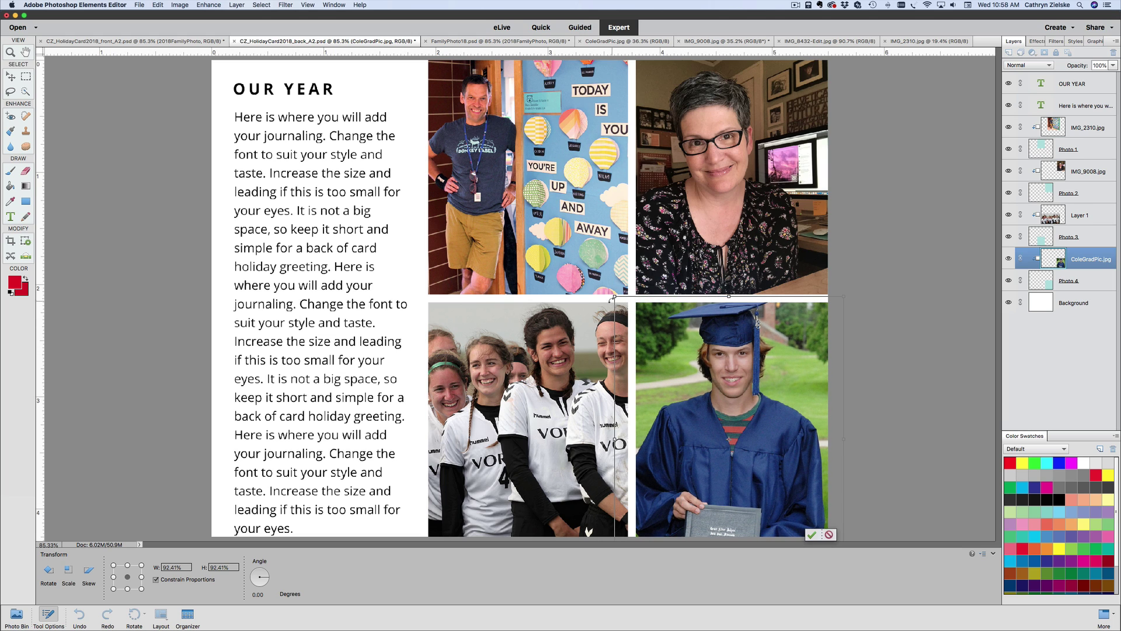
{"action": "left_click_drag", "start_coordinate": [615, 297], "coordinate": [623, 303]}
{"action": "left_click_drag", "start_coordinate": [700, 368], "coordinate": [706, 379]}
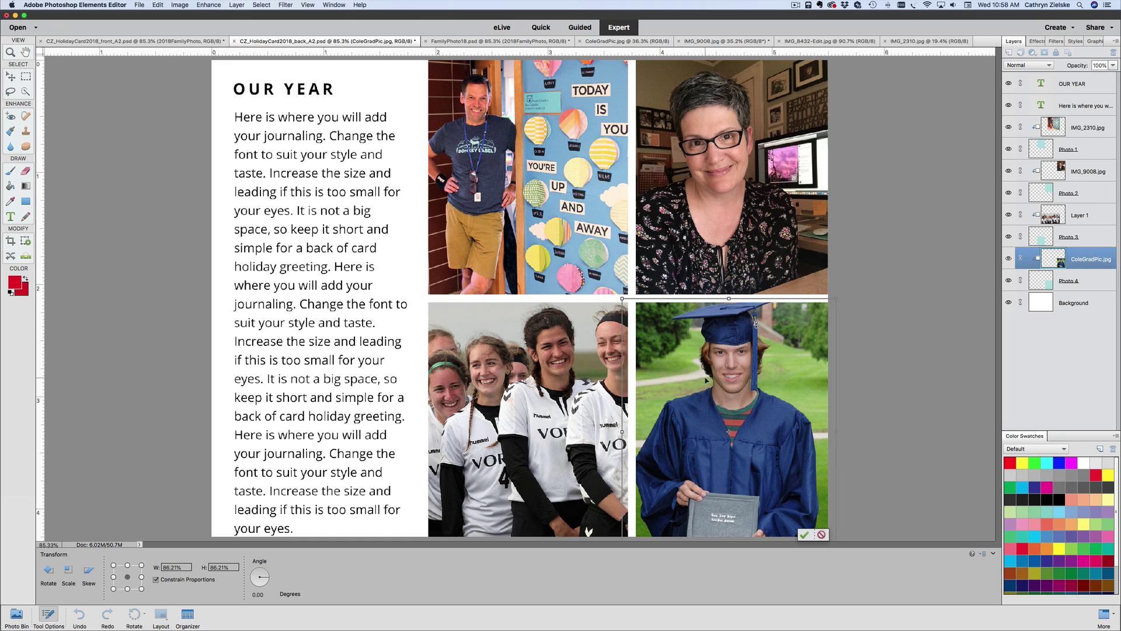
{"action": "left_click", "coordinate": [804, 535]}
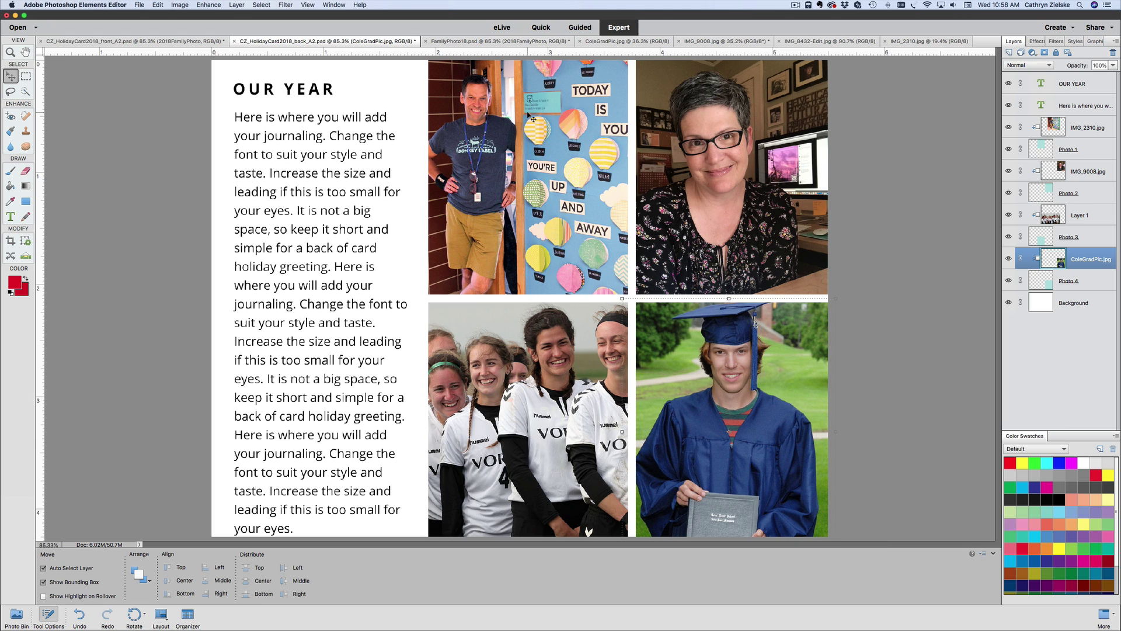
Nudge IMG_2310.jpg slightly within the Photo 1 frame and leave no layer selected.
{"action": "left_click", "coordinate": [516, 149]}
{"action": "left_click_drag", "start_coordinate": [514, 173], "coordinate": [513, 175]}
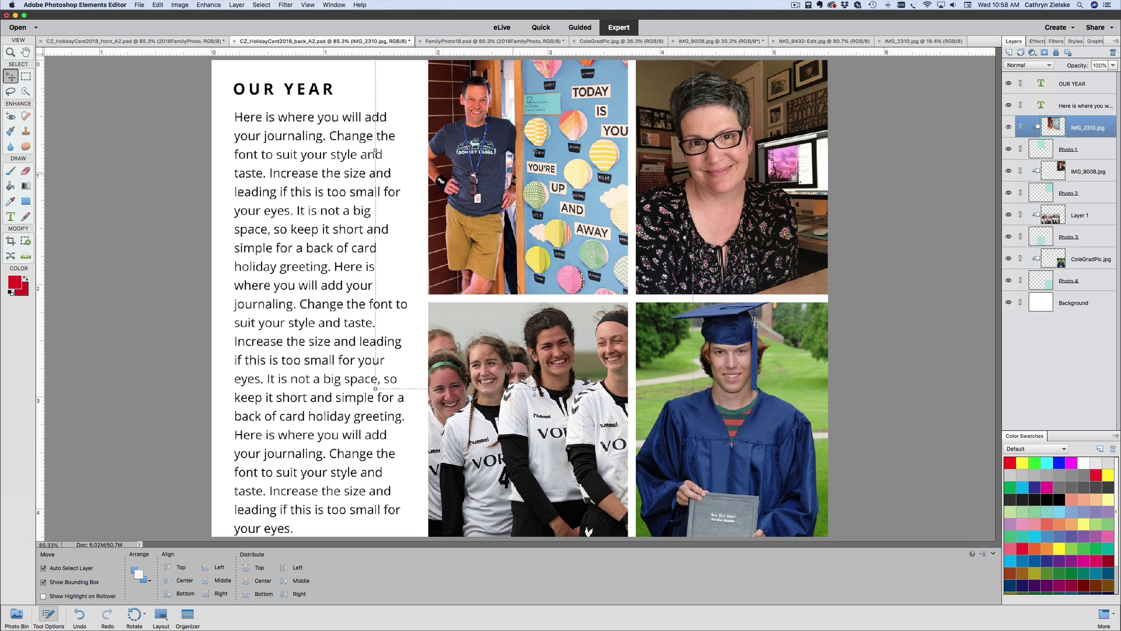
{"action": "left_click", "coordinate": [887, 298]}
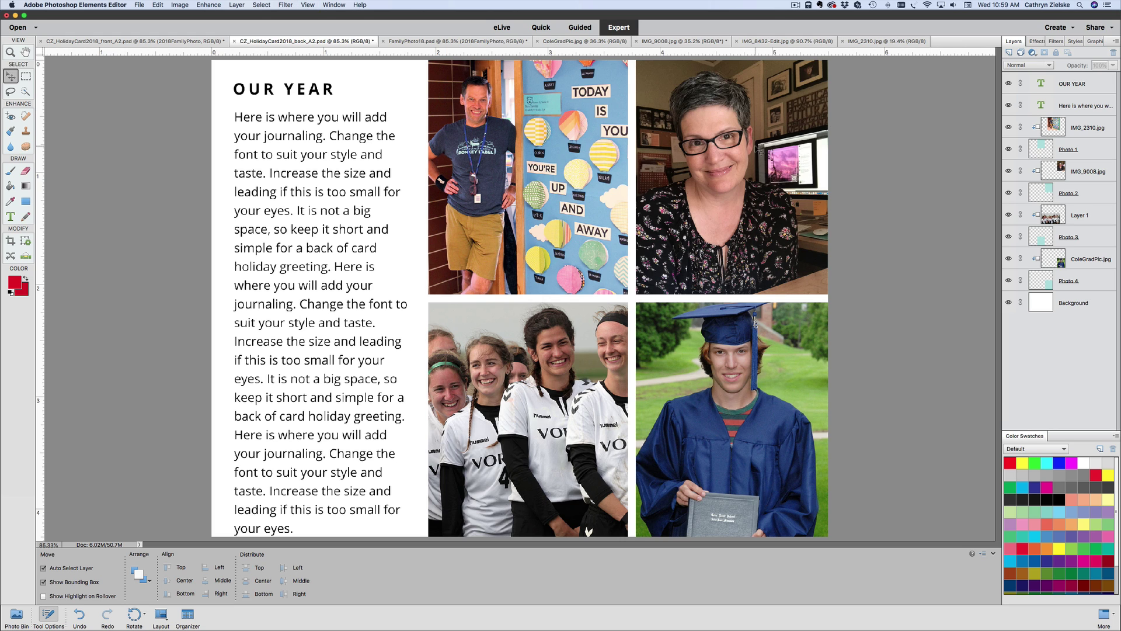
Select the entire journaling paragraph below the OUR YEAR heading with the Type tool.
{"action": "key", "text": "super+minus"}
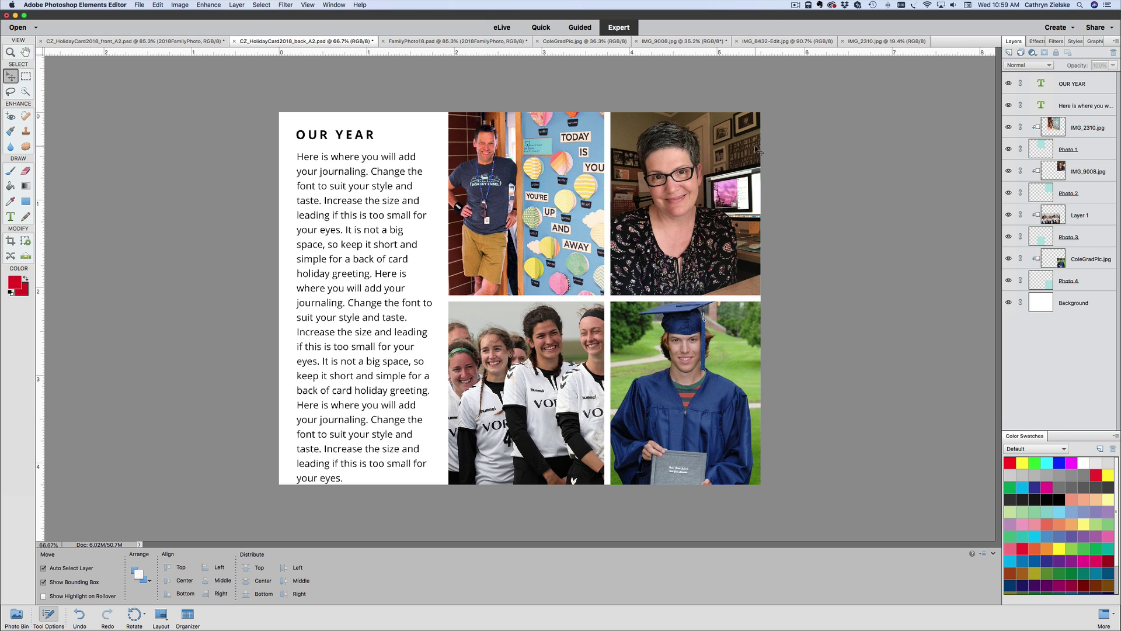
{"action": "left_click", "coordinate": [331, 243]}
{"action": "left_click", "coordinate": [10, 217]}
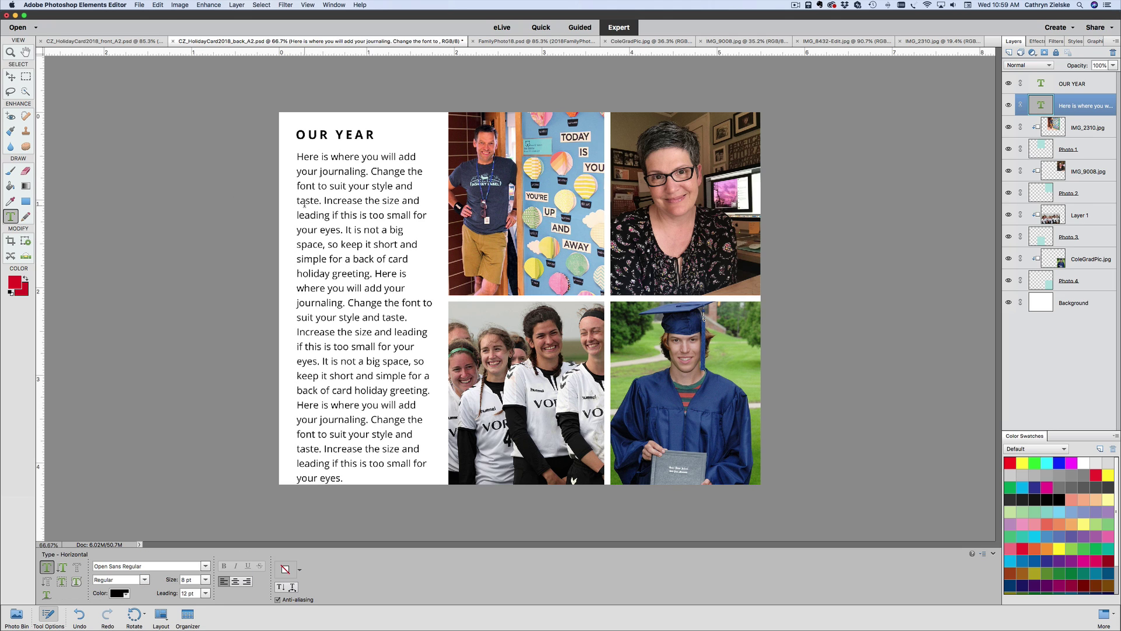
{"action": "left_click", "coordinate": [317, 157]}
{"action": "left_click_drag", "start_coordinate": [298, 157], "coordinate": [344, 230]}
{"action": "left_click_drag", "start_coordinate": [366, 282], "coordinate": [400, 482]}
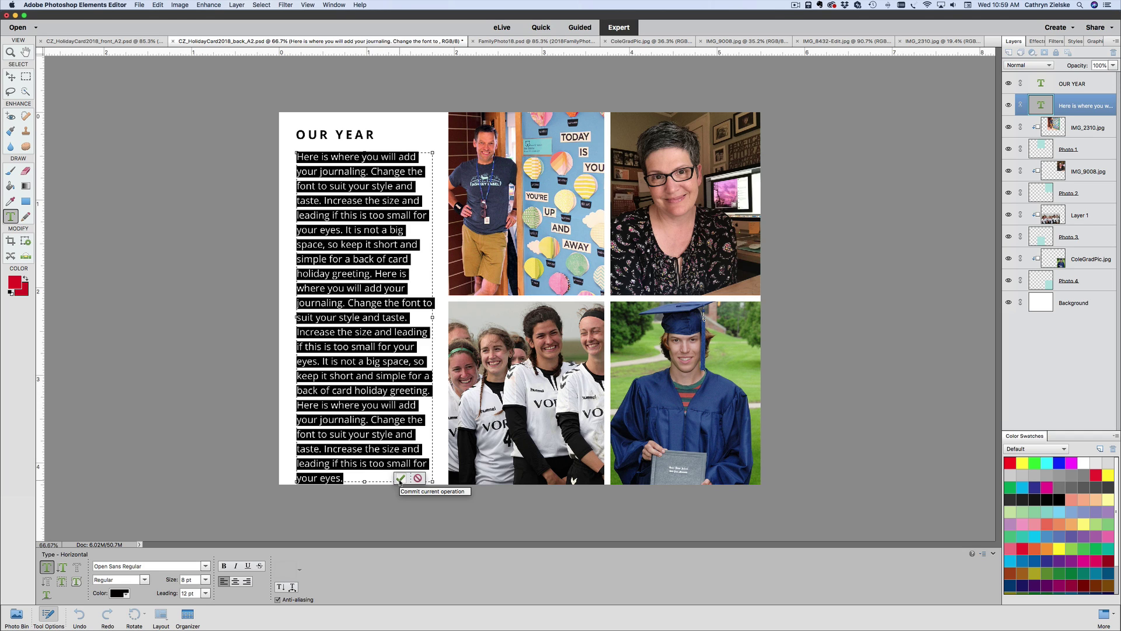
{"action": "left_click", "coordinate": [154, 567]}
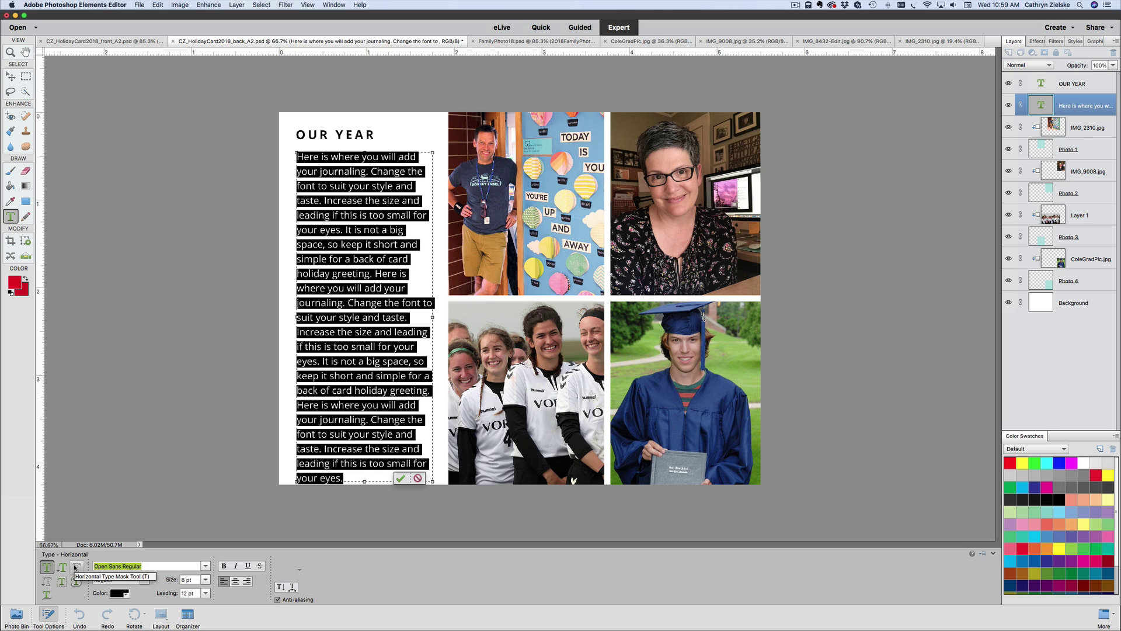
{"action": "left_click", "coordinate": [374, 214]}
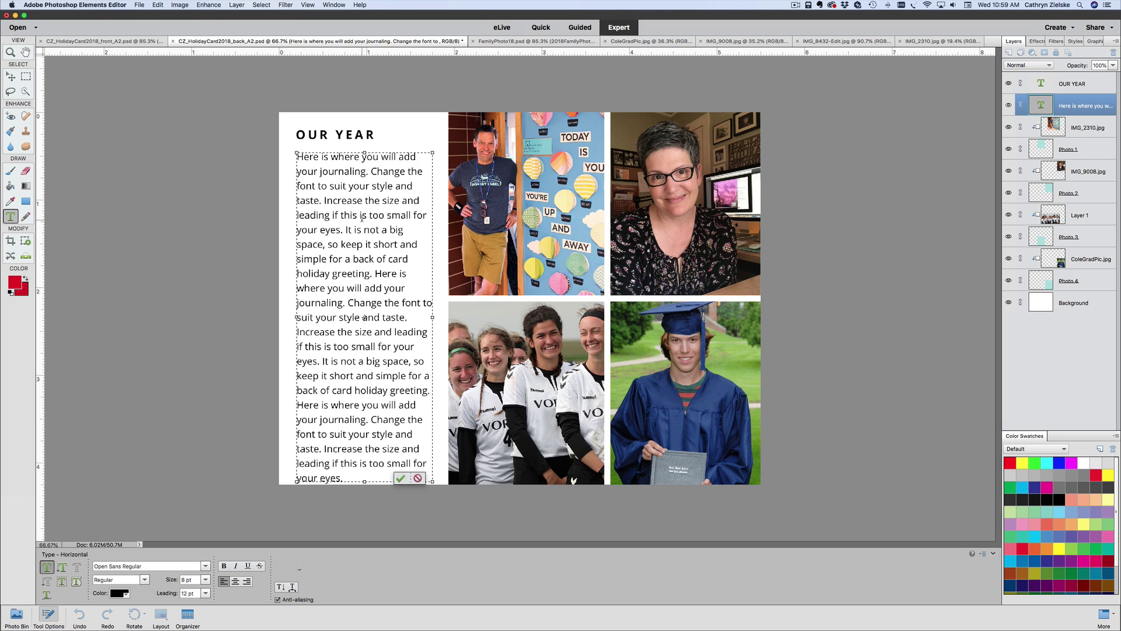
{"action": "left_click", "coordinate": [361, 216]}
{"action": "key", "text": "super+a"}
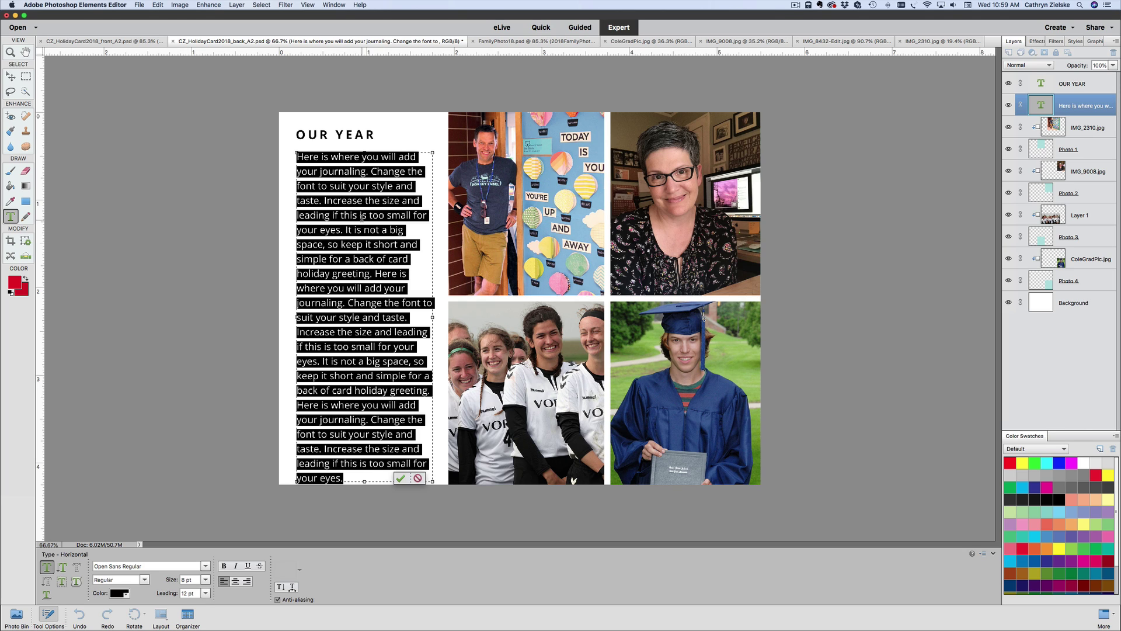
Set the journaling paragraph's font to Avenir Next LT Pro Heavy Italic.
{"action": "left_click", "coordinate": [158, 565]}
{"action": "type", "text": "Avenir"}
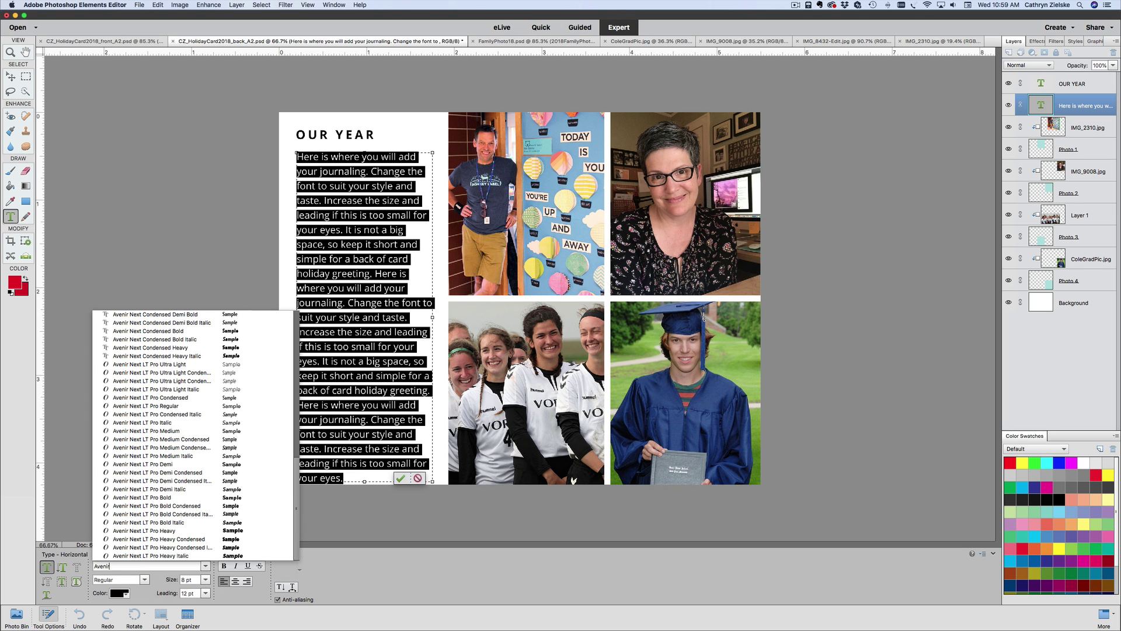
{"action": "key", "text": "Down"}
{"action": "key", "text": "Down"}
{"action": "key", "text": "Down"}
{"action": "key", "text": "Down"}
{"action": "key", "text": "Down"}
{"action": "key", "text": "Down"}
{"action": "key", "text": "Down"}
{"action": "key", "text": "Down"}
{"action": "key", "text": "Down"}
{"action": "key", "text": "Down"}
{"action": "key", "text": "Down"}
{"action": "key", "text": "Down"}
{"action": "key", "text": "Down"}
{"action": "key", "text": "Down"}
{"action": "key", "text": "Down"}
{"action": "key", "text": "Down"}
{"action": "key", "text": "Down"}
{"action": "key", "text": "Down"}
{"action": "key", "text": "Down"}
{"action": "key", "text": "Down"}
{"action": "key", "text": "Down"}
{"action": "key", "text": "Down"}
{"action": "key", "text": "Down"}
{"action": "key", "text": "Down"}
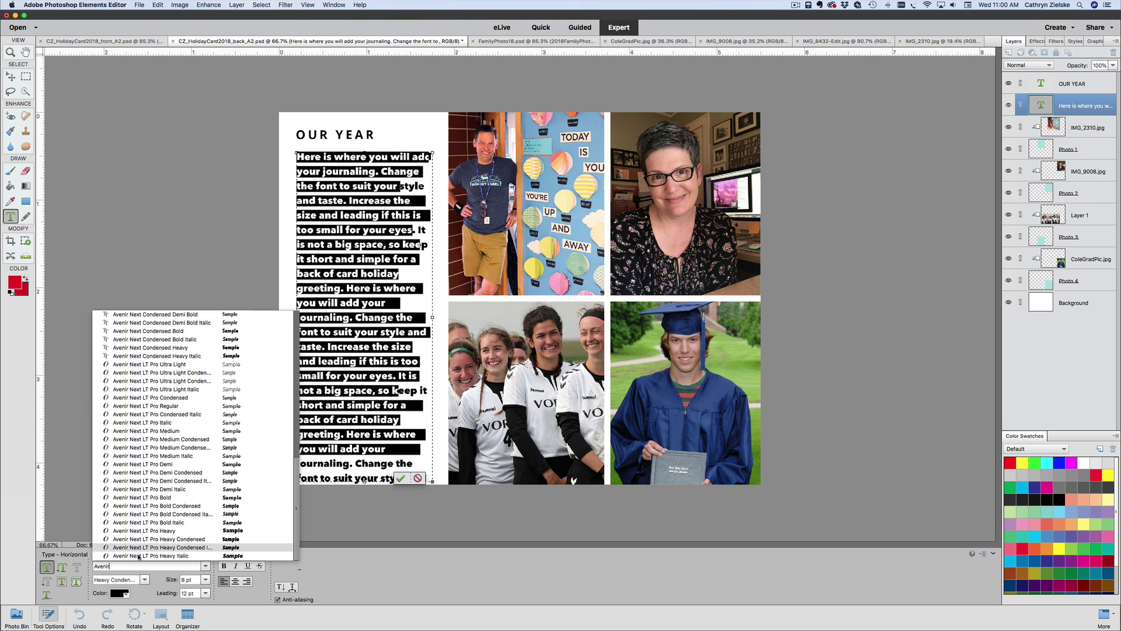
{"action": "key", "text": "Return"}
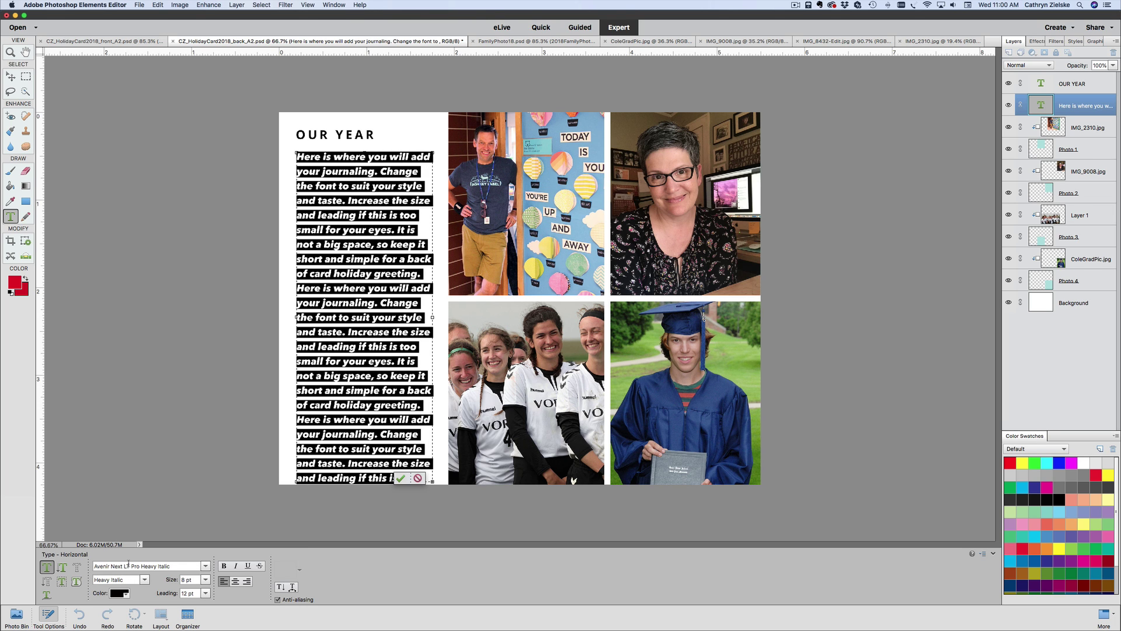
Set the journaling paragraph's font to Avenir 45 Book and commit the text edit.
{"action": "left_click", "coordinate": [205, 567]}
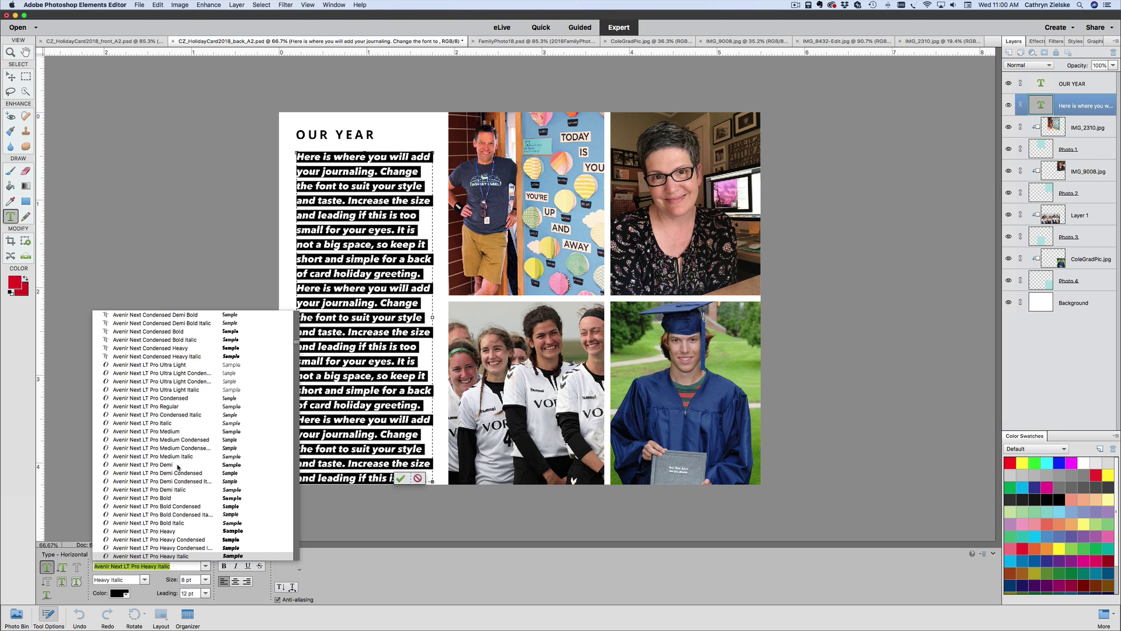
{"action": "scroll", "coordinate": [179, 482], "scroll_direction": "down", "scroll_amount": 10}
{"action": "scroll", "coordinate": [178, 465], "scroll_direction": "up", "scroll_amount": 8}
{"action": "scroll", "coordinate": [173, 449], "scroll_direction": "up", "scroll_amount": 8}
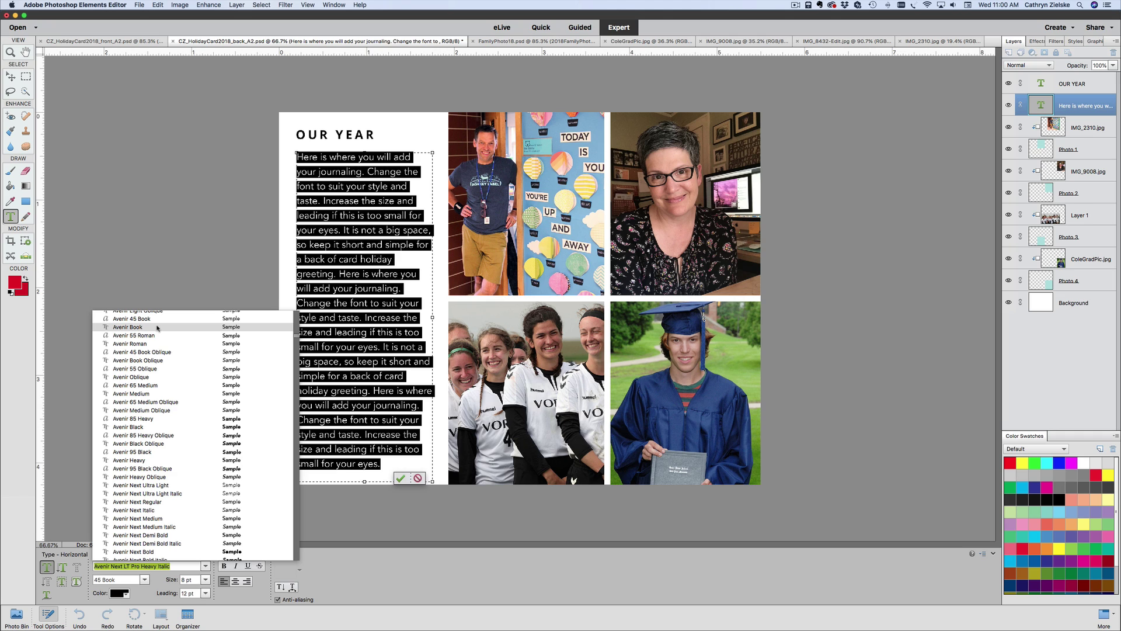
{"action": "left_click", "coordinate": [157, 327]}
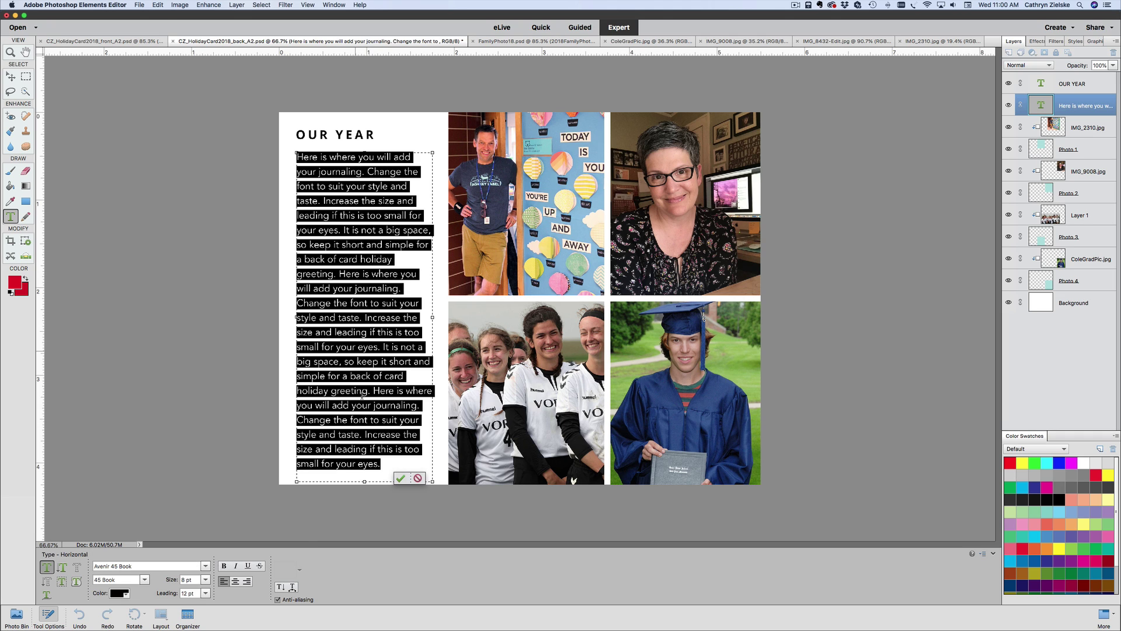
{"action": "left_click", "coordinate": [400, 478]}
Open the OUR YEAR heading for text editing and select all of its characters.
{"action": "left_click", "coordinate": [347, 138]}
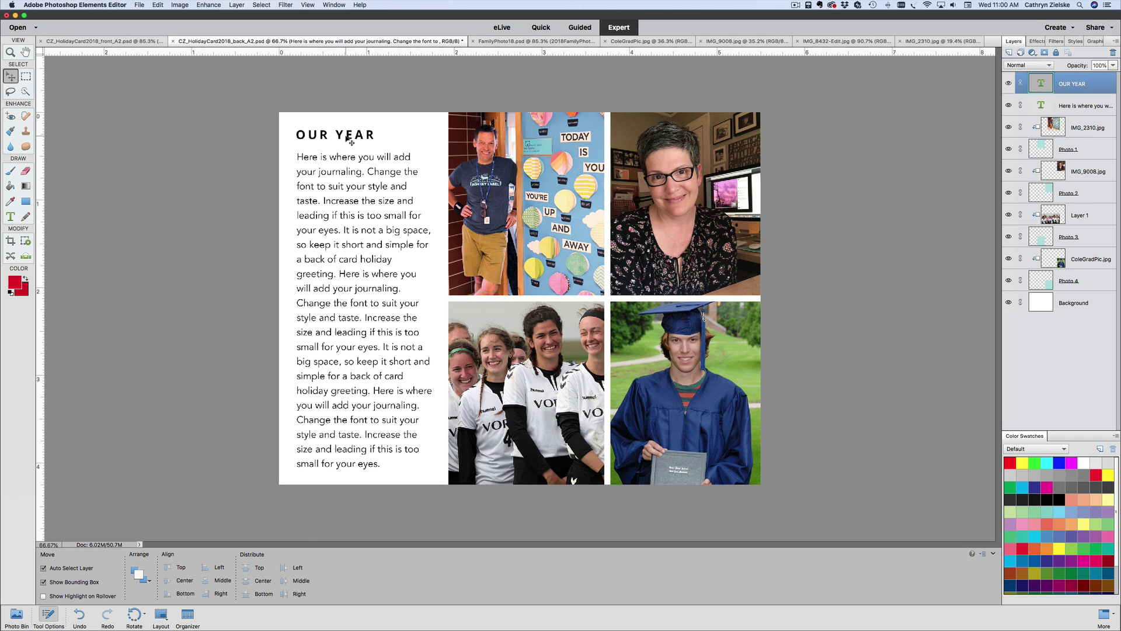
{"action": "double_click", "coordinate": [347, 138]}
{"action": "left_click_drag", "start_coordinate": [376, 135], "coordinate": [295, 136]}
Try Avenir Next LT Pro Bold Italic as the font of the OUR YEAR heading.
{"action": "left_click", "coordinate": [111, 566]}
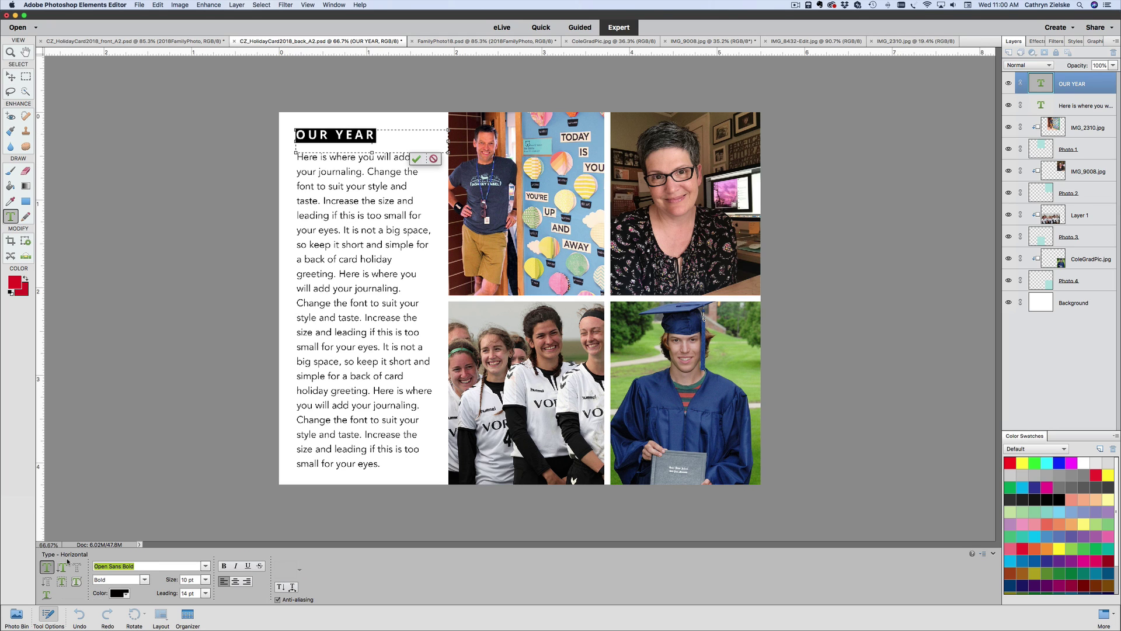
{"action": "type", "text": "Avenir B"}
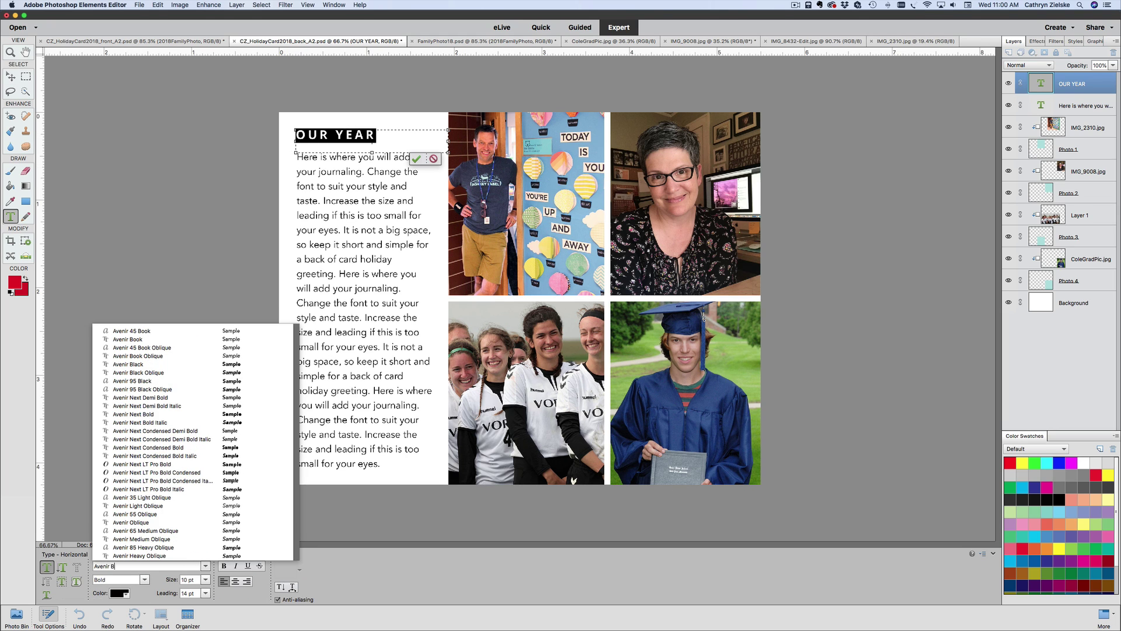
{"action": "type", "text": "old"}
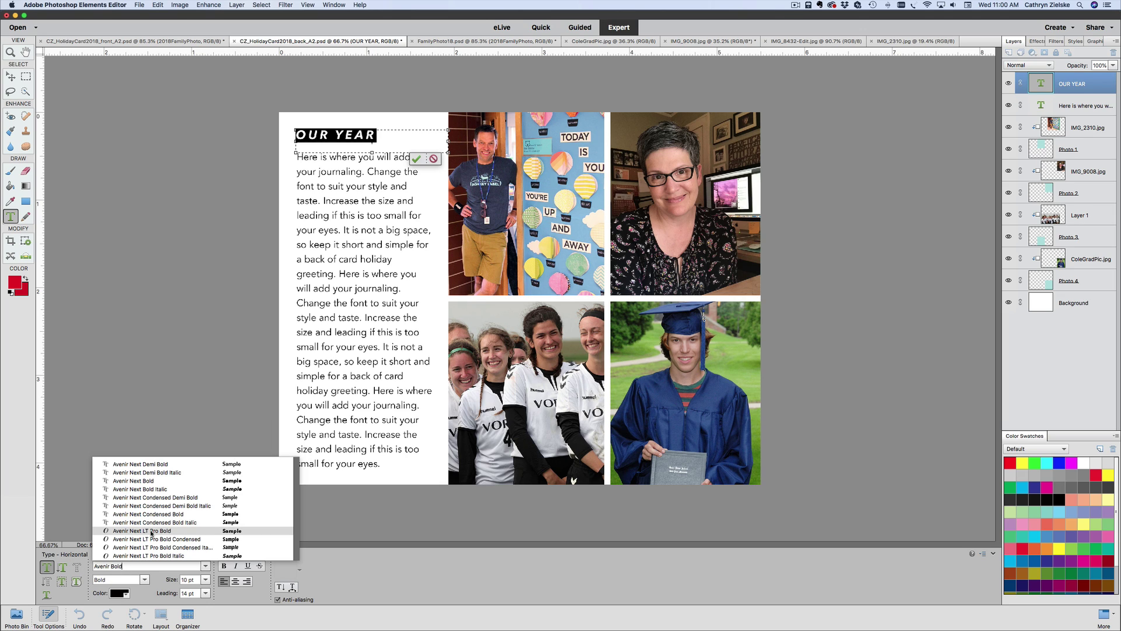
{"action": "key", "text": "Down"}
{"action": "key", "text": "Down"}
{"action": "key", "text": "Down"}
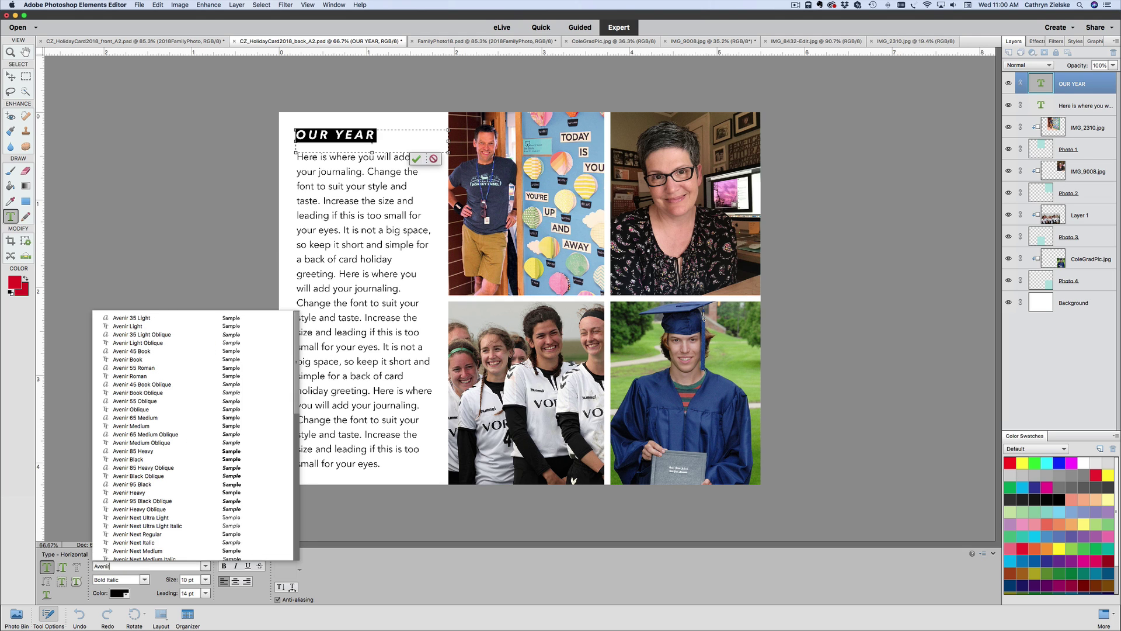
{"action": "key", "text": "Return"}
Set the OUR YEAR heading's font to Avenir 85 Heavy and commit the text edit.
{"action": "left_click", "coordinate": [205, 567]}
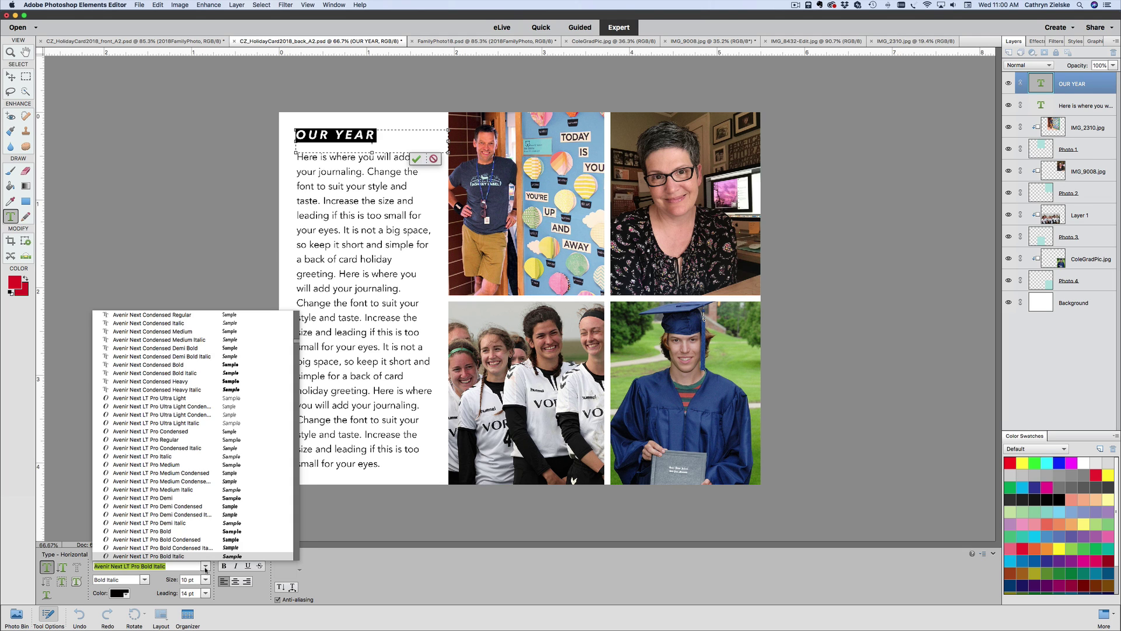
{"action": "scroll", "coordinate": [173, 453], "scroll_direction": "up", "scroll_amount": 5}
{"action": "scroll", "coordinate": [172, 453], "scroll_direction": "up", "scroll_amount": 3}
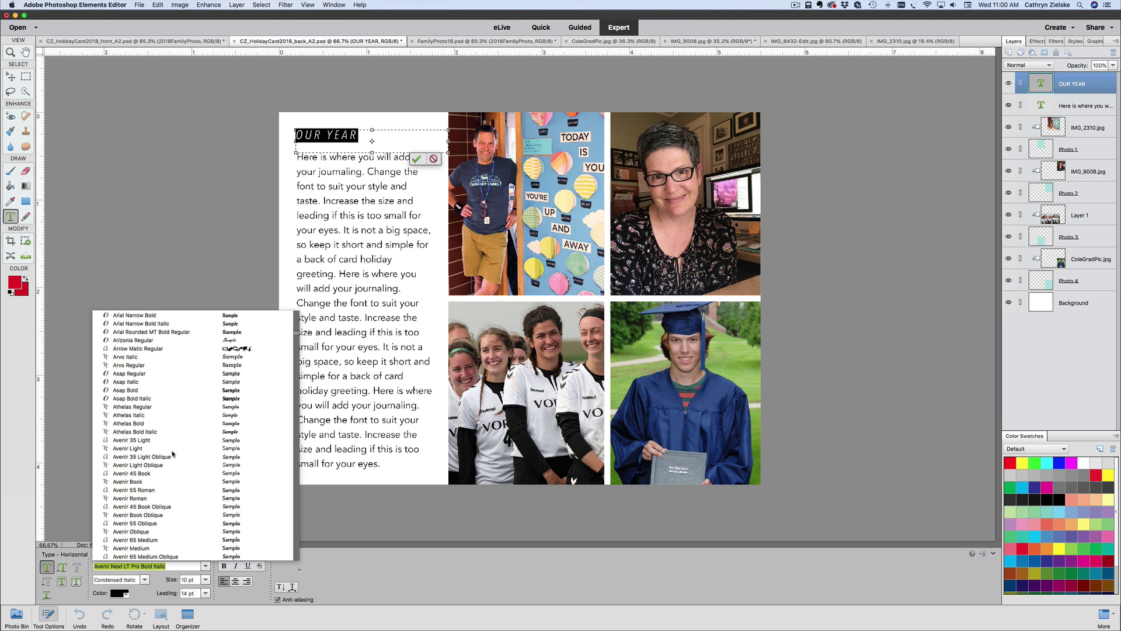
{"action": "scroll", "coordinate": [152, 503], "scroll_direction": "down", "scroll_amount": 3}
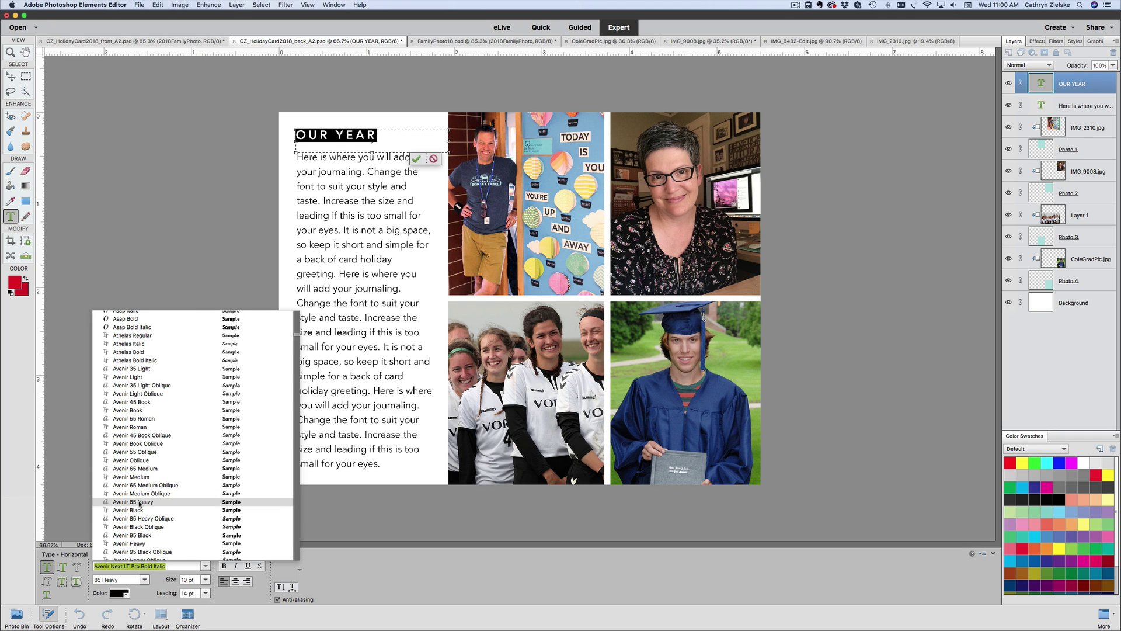
{"action": "left_click", "coordinate": [140, 502]}
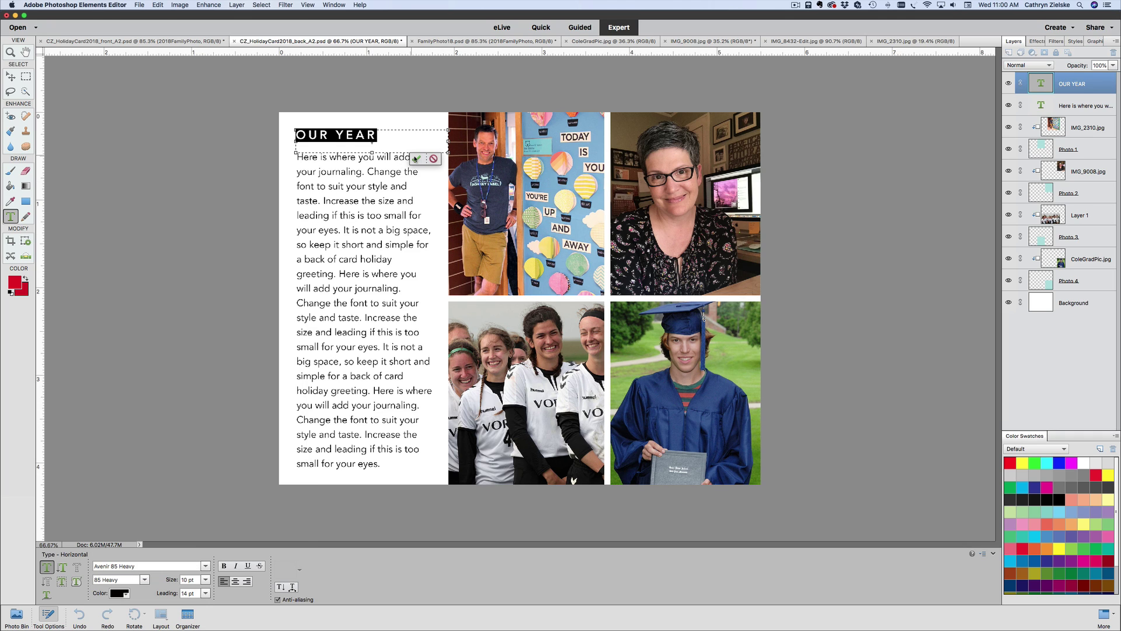
{"action": "left_click", "coordinate": [416, 159]}
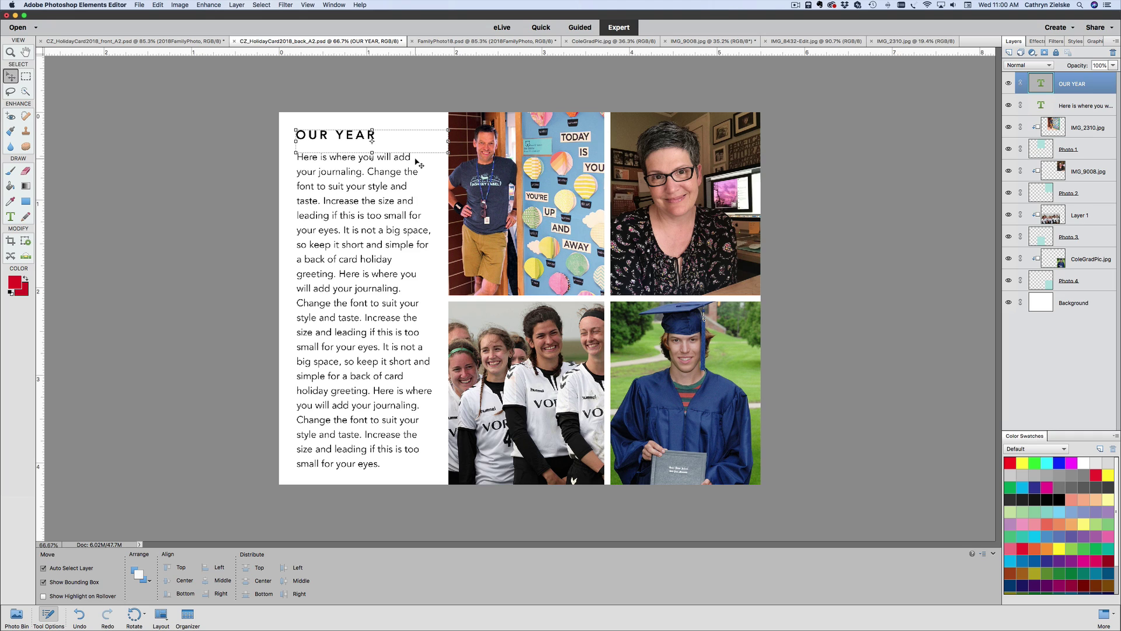
{"action": "key", "text": "t"}
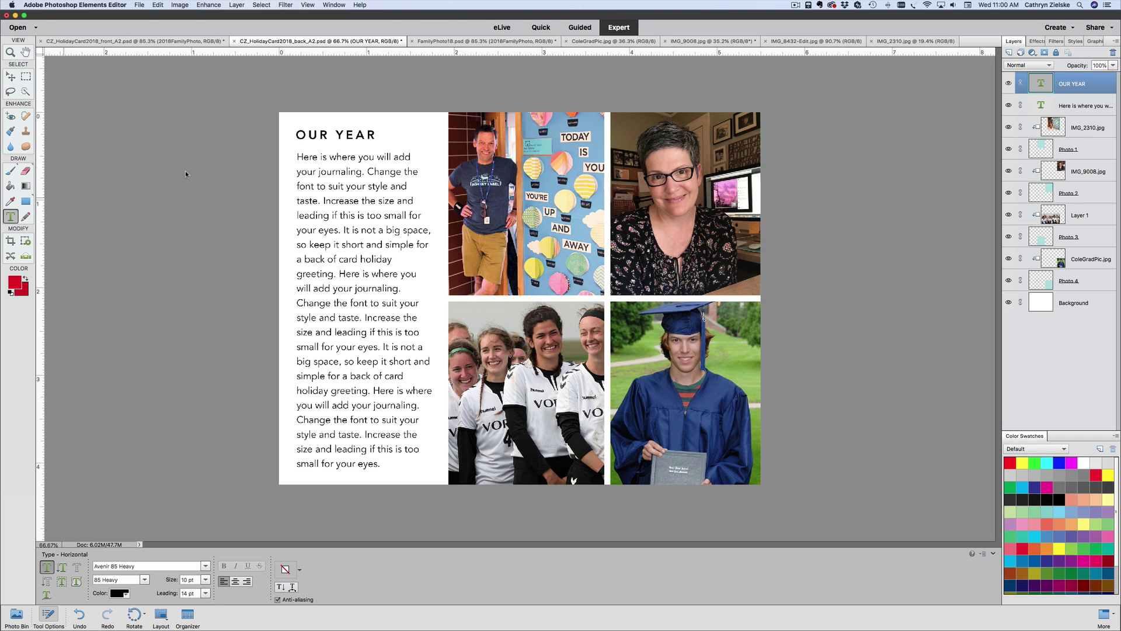
{"action": "left_click", "coordinate": [347, 134]}
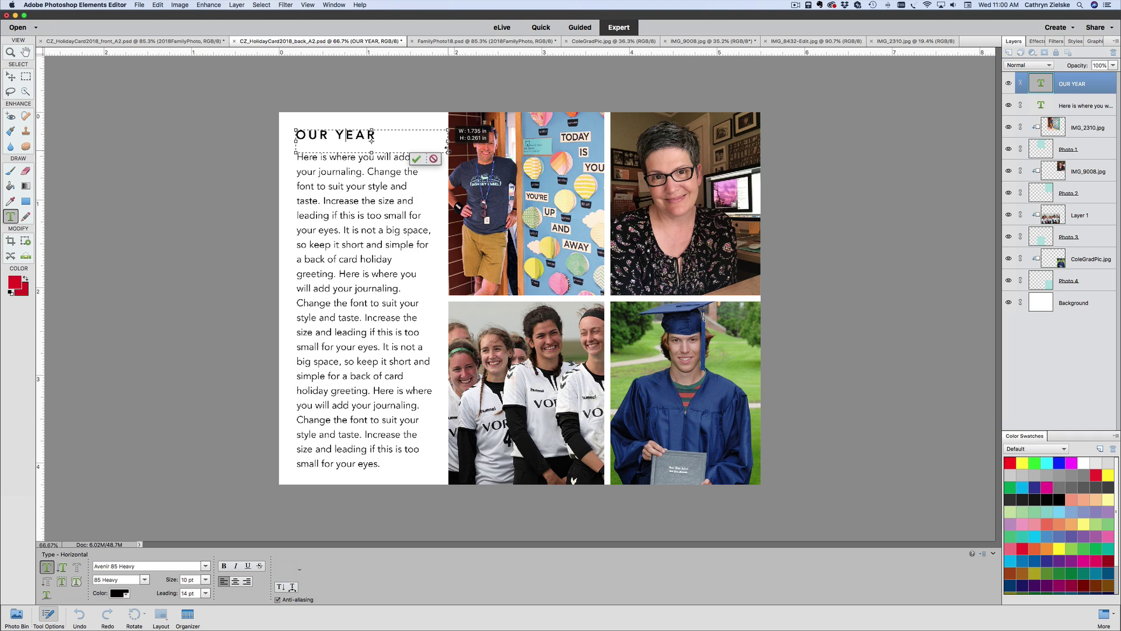
{"action": "left_click", "coordinate": [417, 159]}
{"action": "key", "text": "v"}
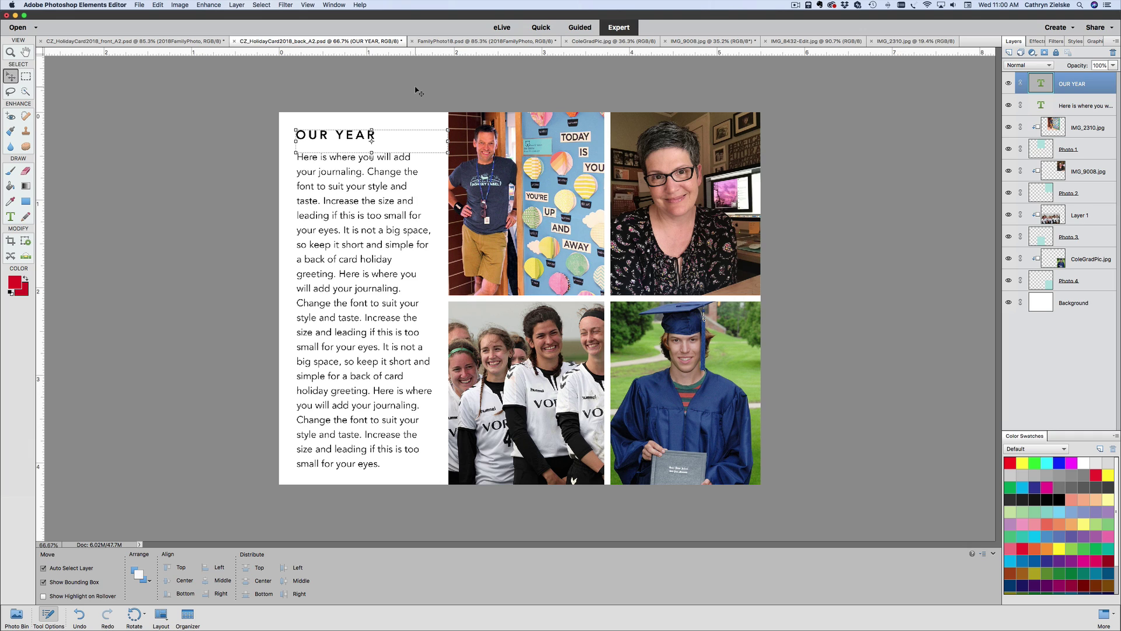
{"action": "left_click", "coordinate": [417, 90]}
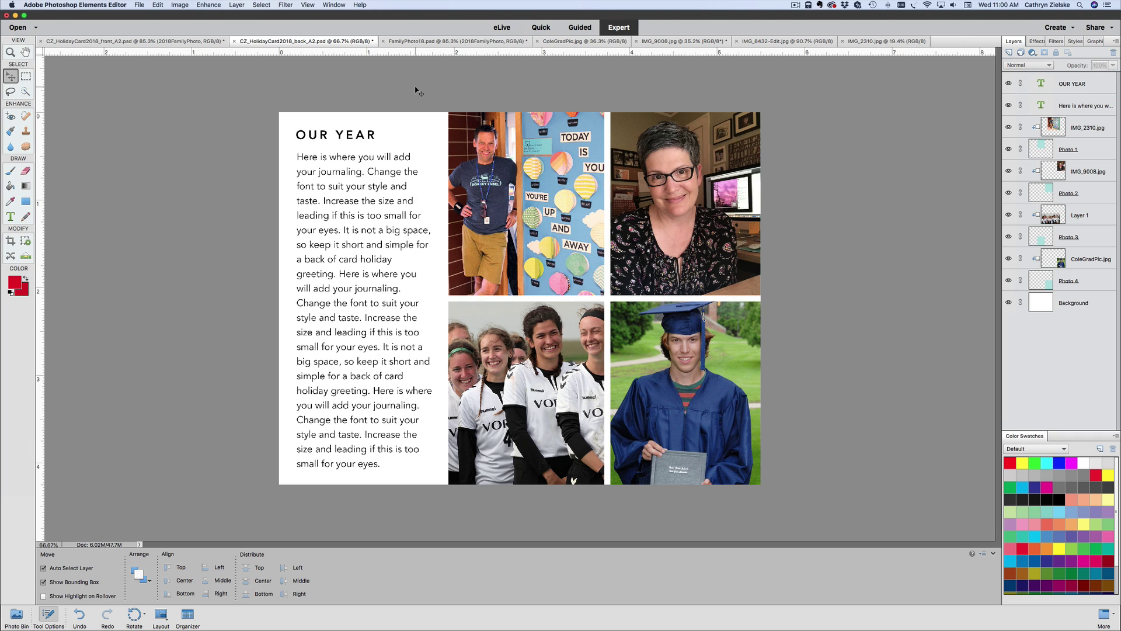
{"action": "left_click", "coordinate": [381, 177]}
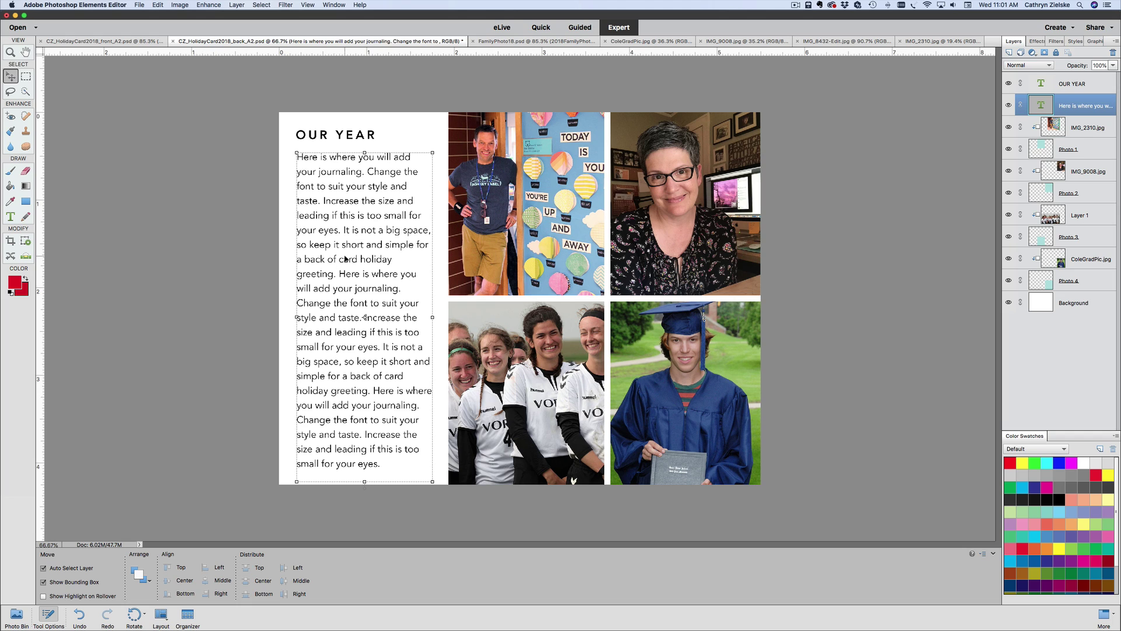
{"action": "left_click", "coordinate": [221, 230]}
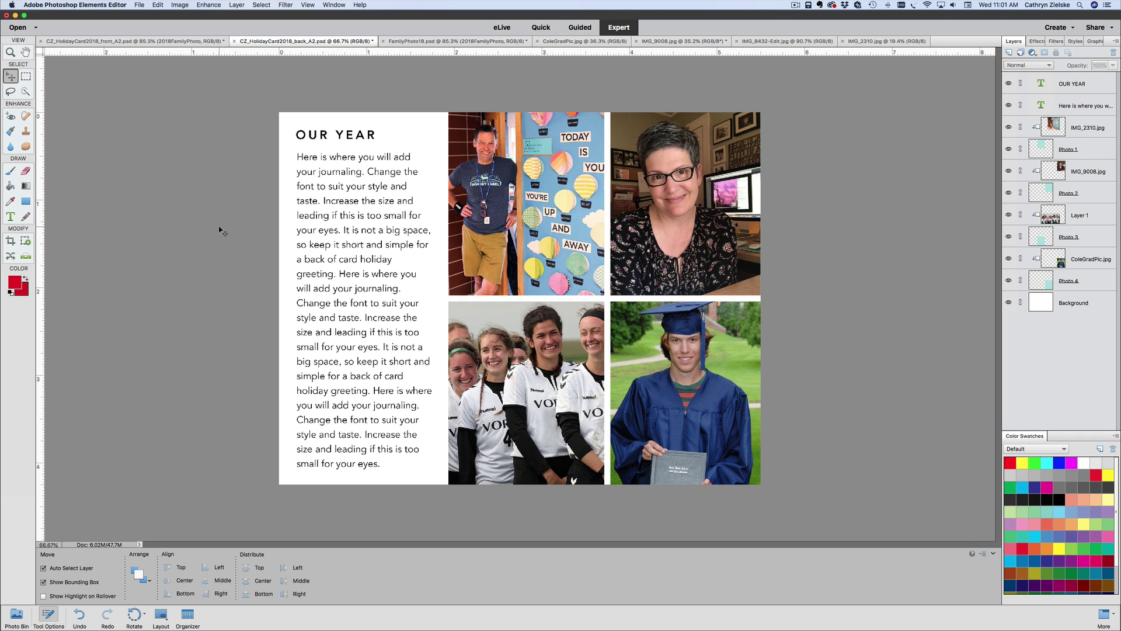
{"action": "left_click", "coordinate": [139, 5]}
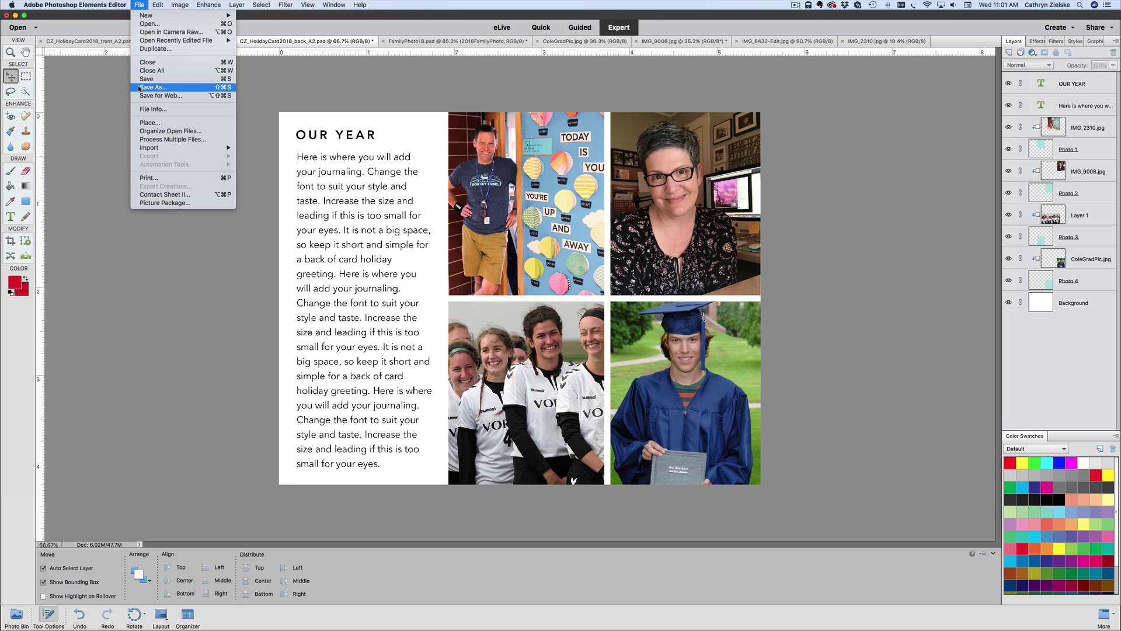
{"action": "left_click", "coordinate": [139, 89]}
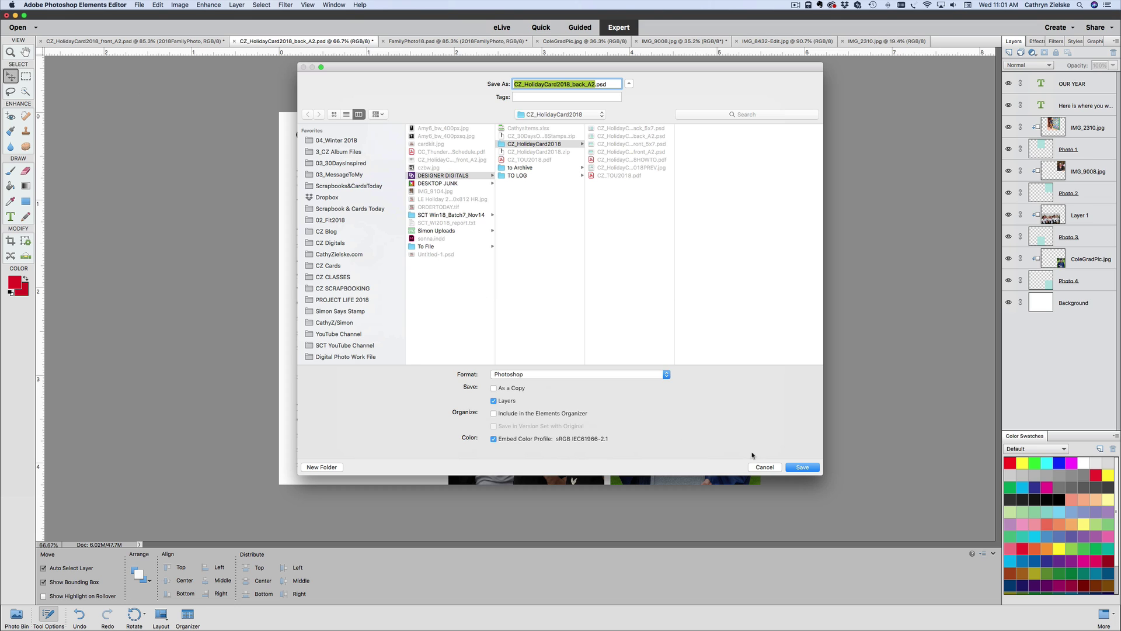
{"action": "left_click", "coordinate": [765, 468]}
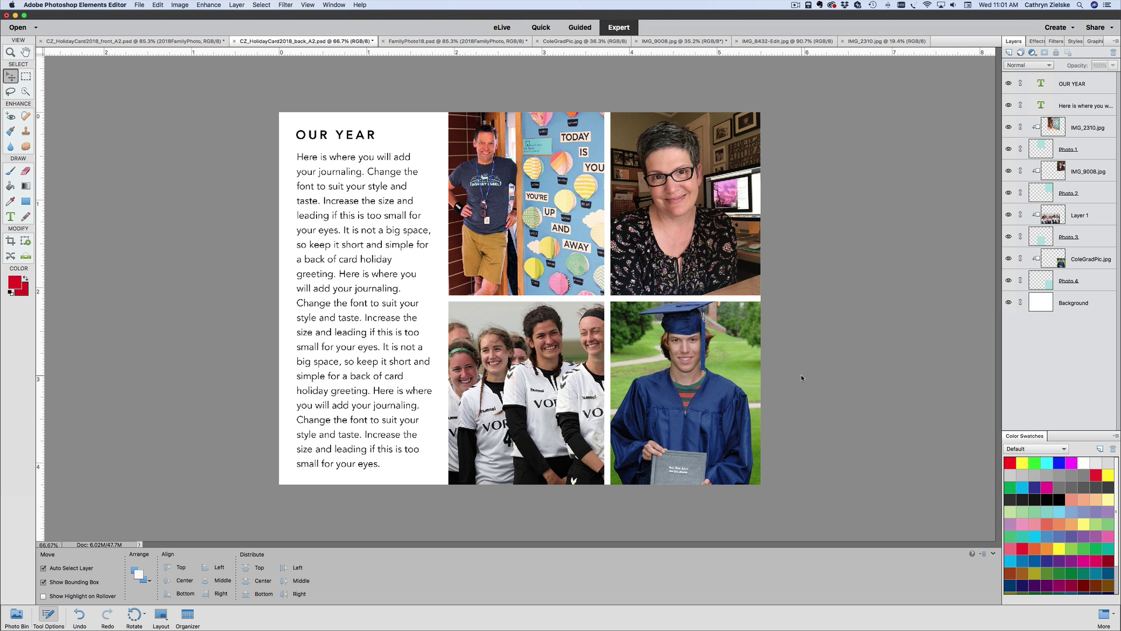
Shift IMG_2310.jpg slightly right and down within its Photo 1 frame and deselect all layers.
{"action": "left_click", "coordinate": [551, 232]}
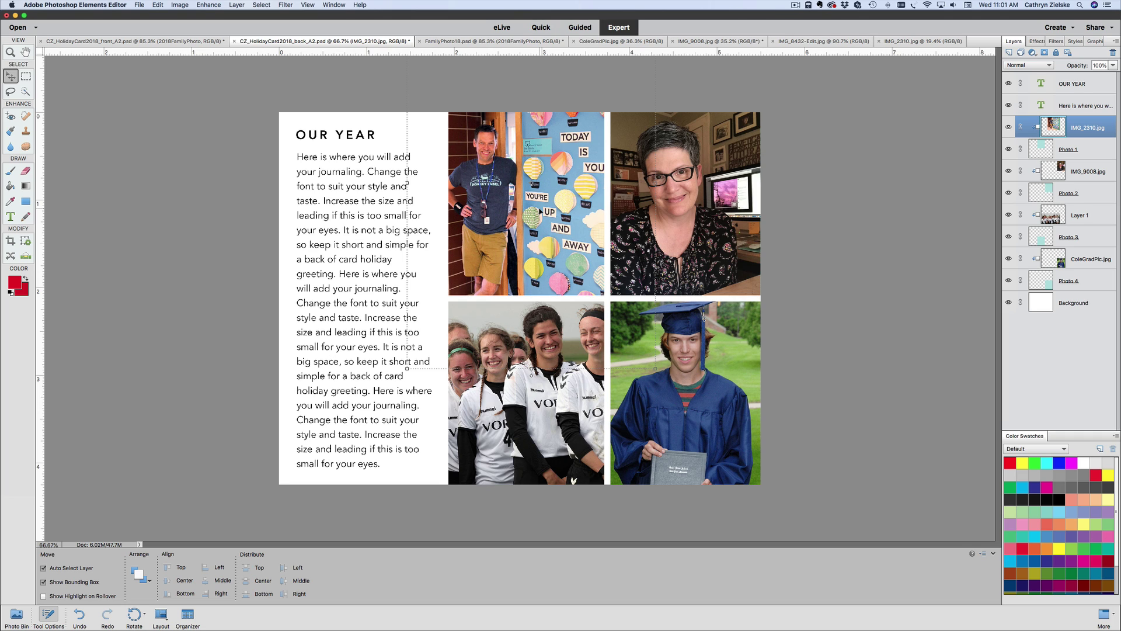
{"action": "left_click_drag", "start_coordinate": [562, 189], "coordinate": [562, 191]}
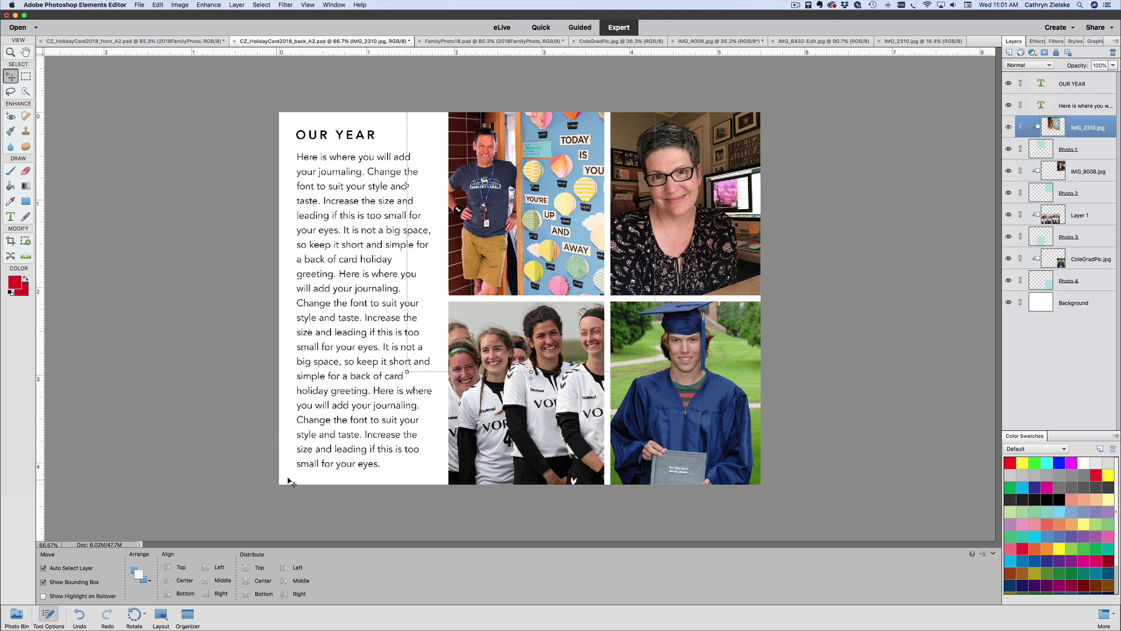
{"action": "left_click", "coordinate": [815, 445]}
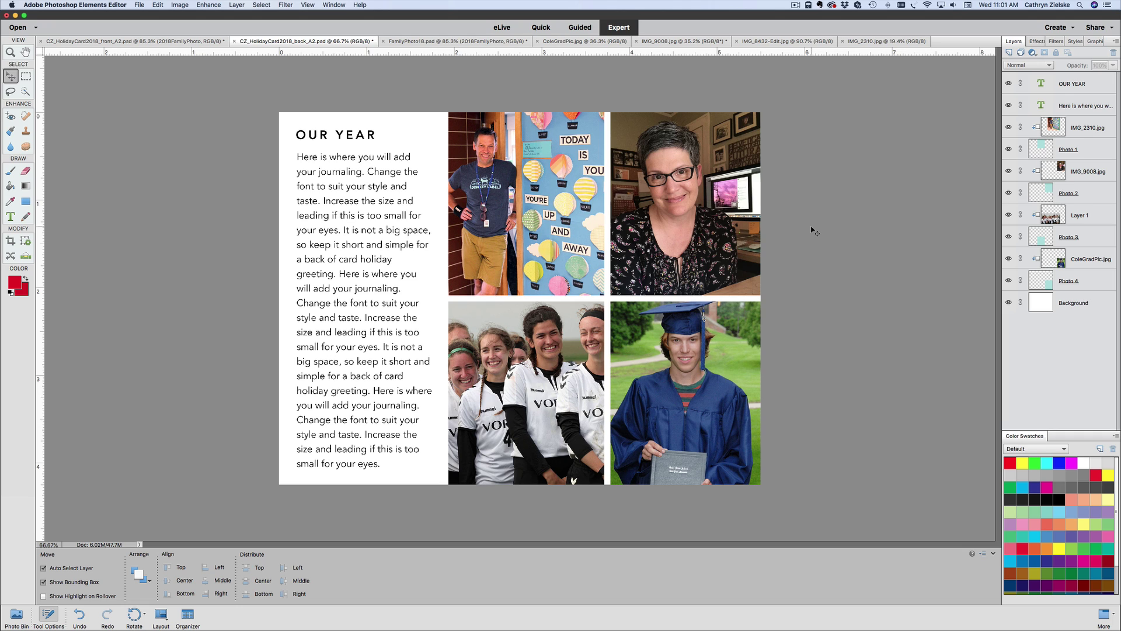
{"action": "key", "text": "alt+bracketright"}
{"action": "key", "text": "alt+bracketright"}
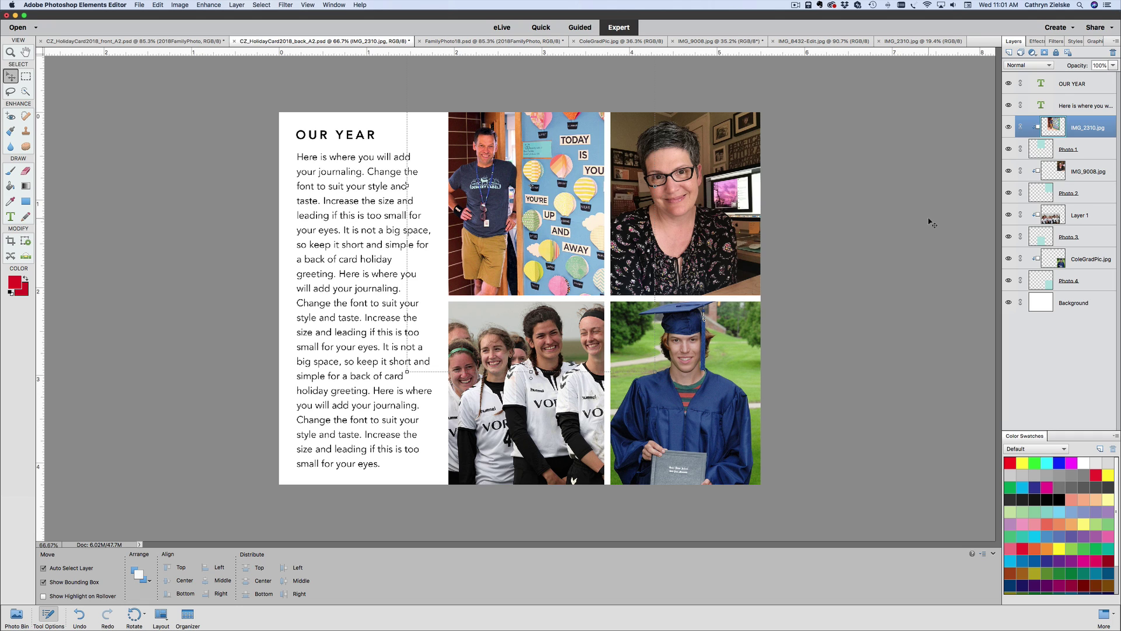
{"action": "left_click", "coordinate": [859, 231]}
{"action": "left_click", "coordinate": [517, 193]}
{"action": "left_click_drag", "start_coordinate": [521, 198], "coordinate": [523, 199]}
{"action": "left_click", "coordinate": [831, 222]}
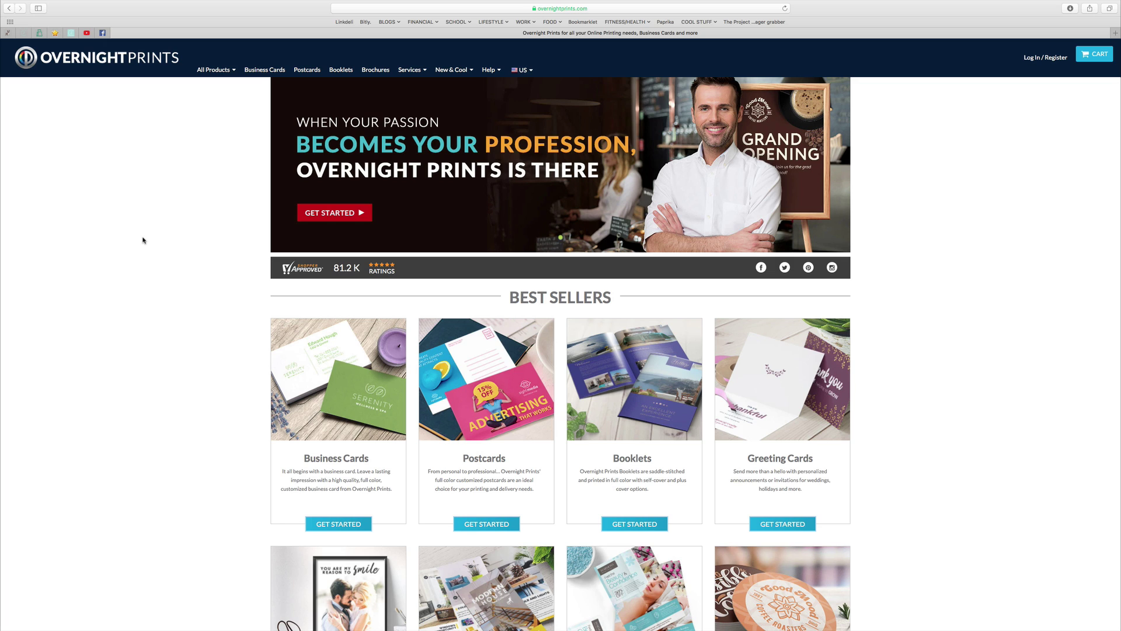
On the Overnight Prints website, start a 4.25 x 5.5 inch postcard and open the upload page for a completed design.
{"action": "left_click", "coordinate": [485, 524]}
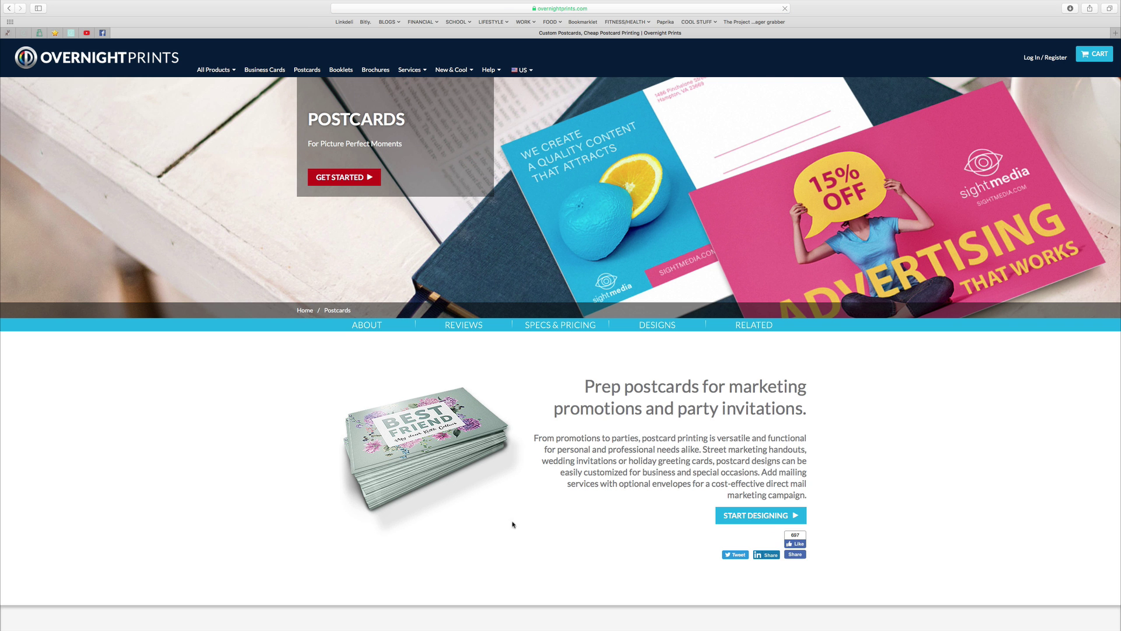
{"action": "left_click", "coordinate": [751, 516]}
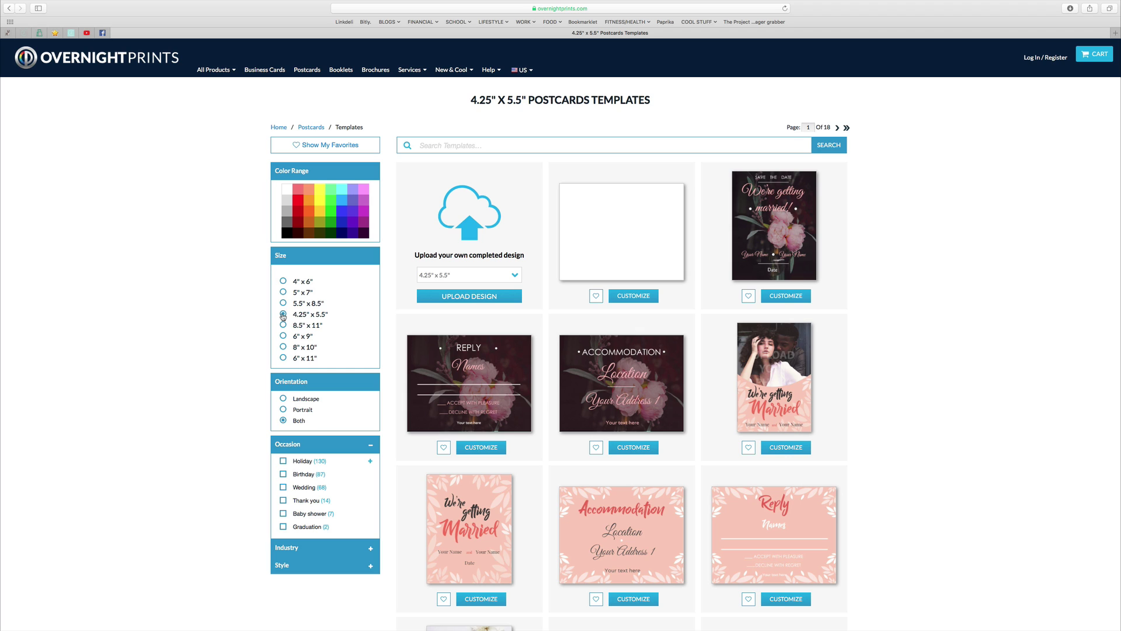
{"action": "left_click", "coordinate": [481, 296]}
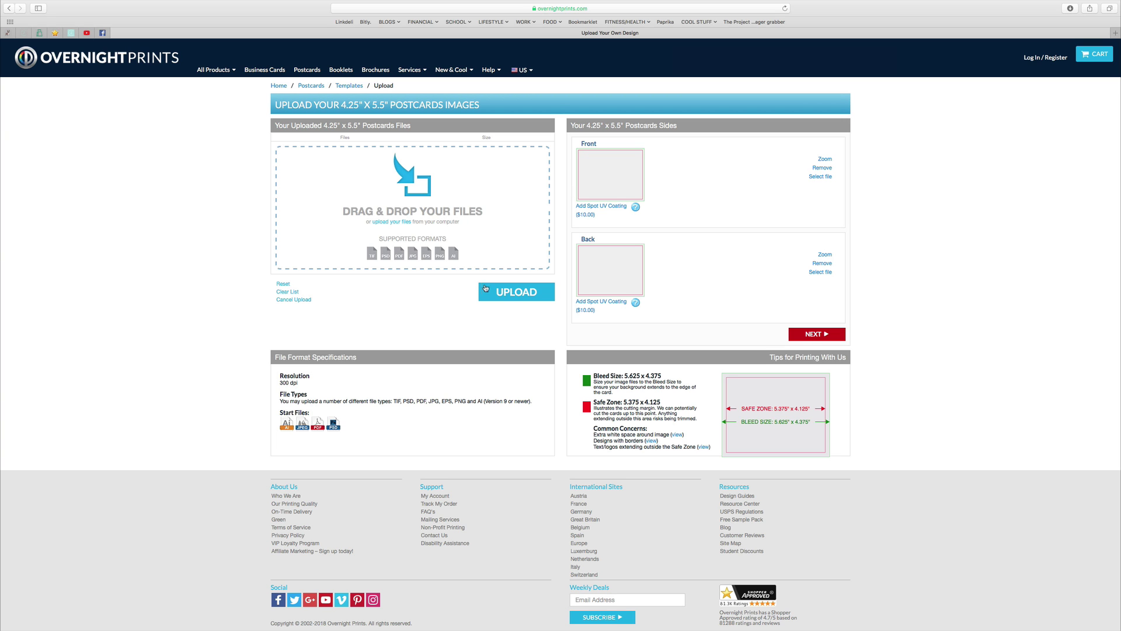
Upload CZ_HolidayCard2018_front_A2.jpg from the Desktop as the postcard's front image.
{"action": "left_click", "coordinate": [512, 293]}
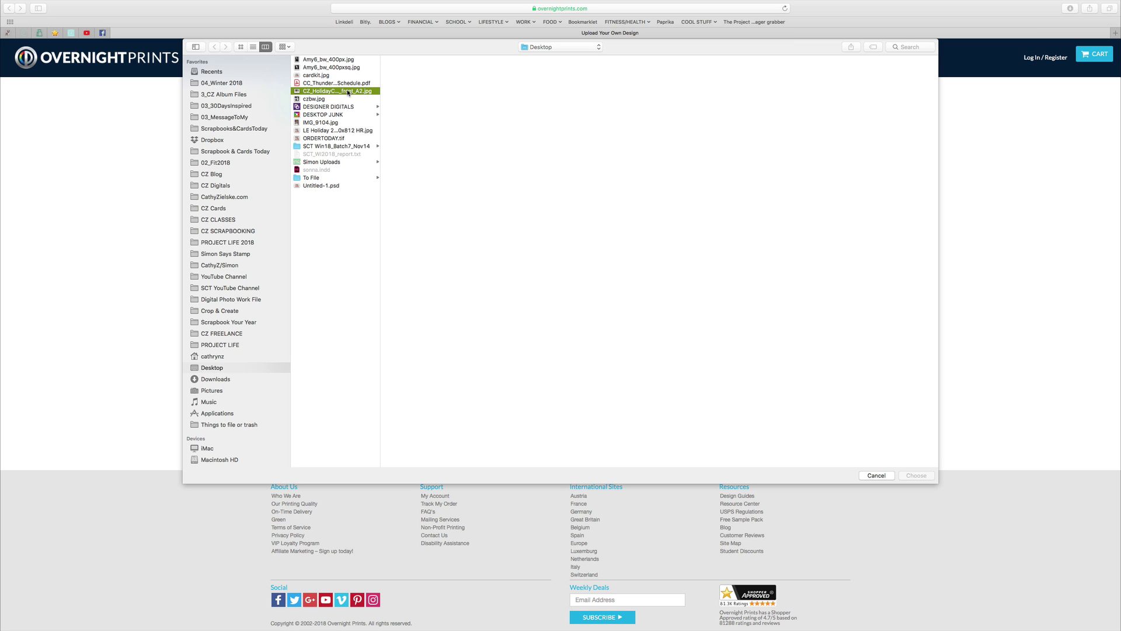
{"action": "left_click", "coordinate": [348, 92]}
{"action": "left_click", "coordinate": [916, 475]}
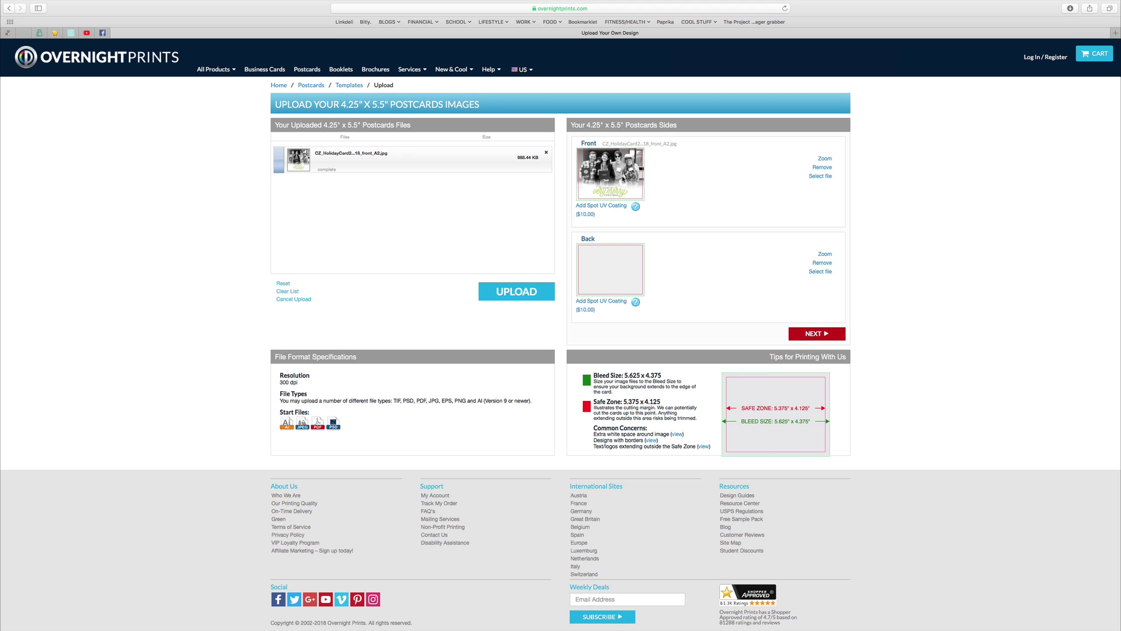
Upload HolidayCard2018_NewsletterSide.jpg from the Desktop as the postcard's back image.
{"action": "left_click", "coordinate": [515, 290]}
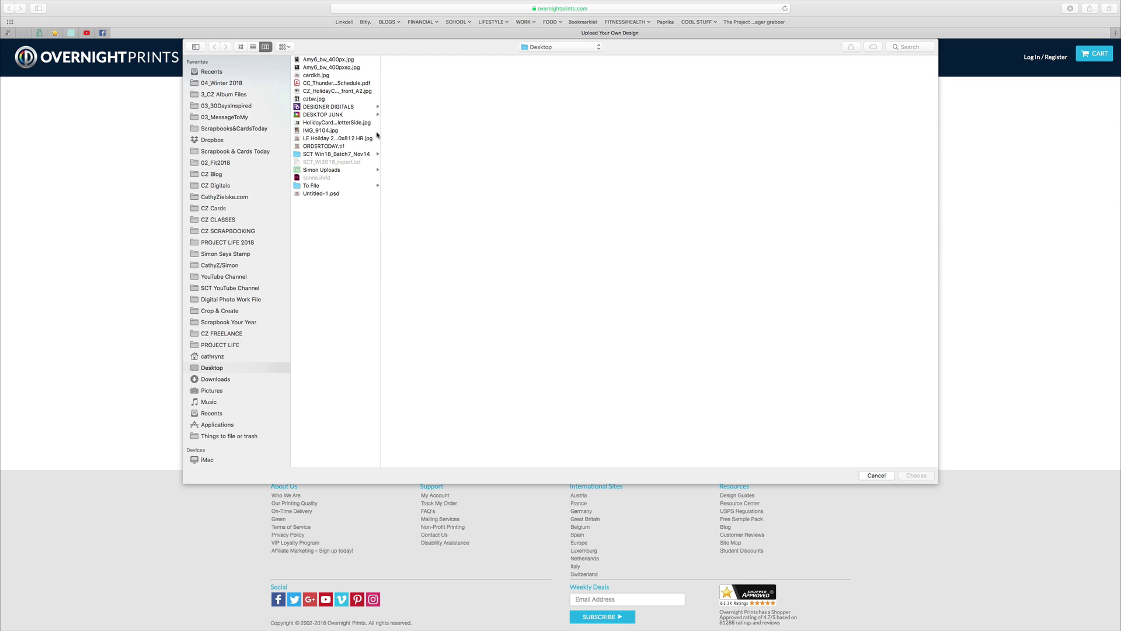
{"action": "left_click_drag", "start_coordinate": [380, 130], "coordinate": [445, 130]}
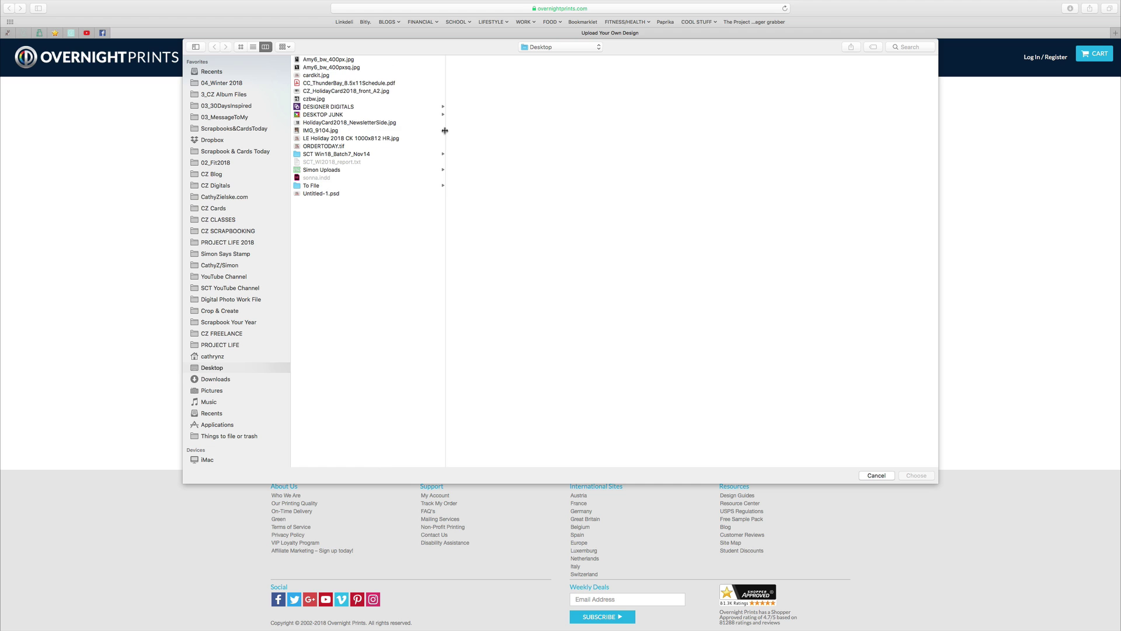
{"action": "left_click", "coordinate": [396, 91]}
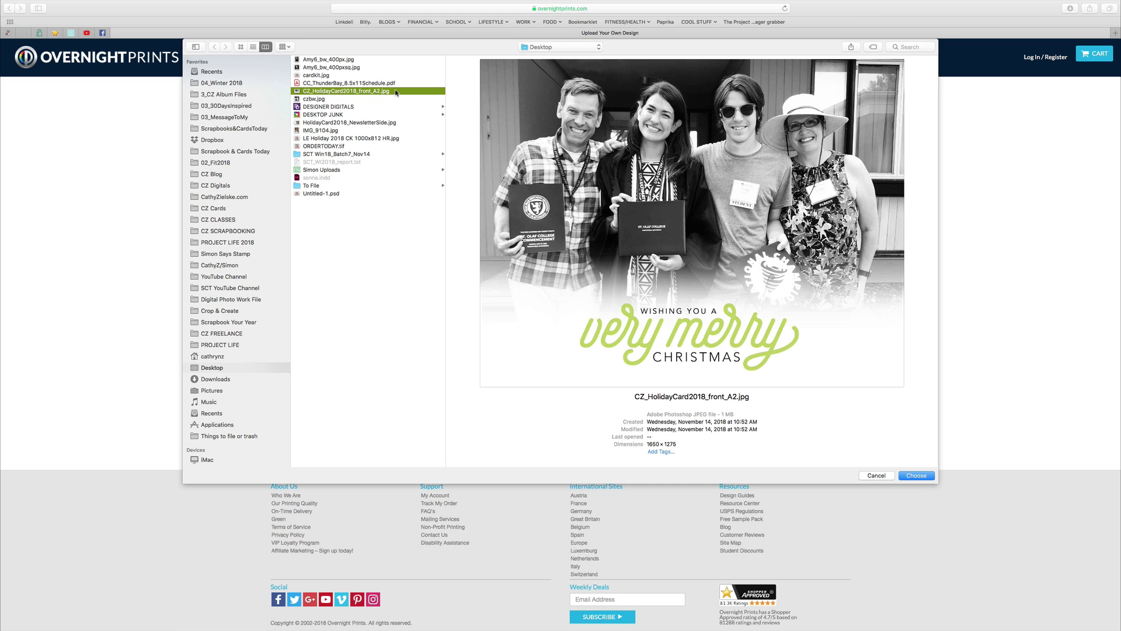
{"action": "left_click", "coordinate": [390, 124]}
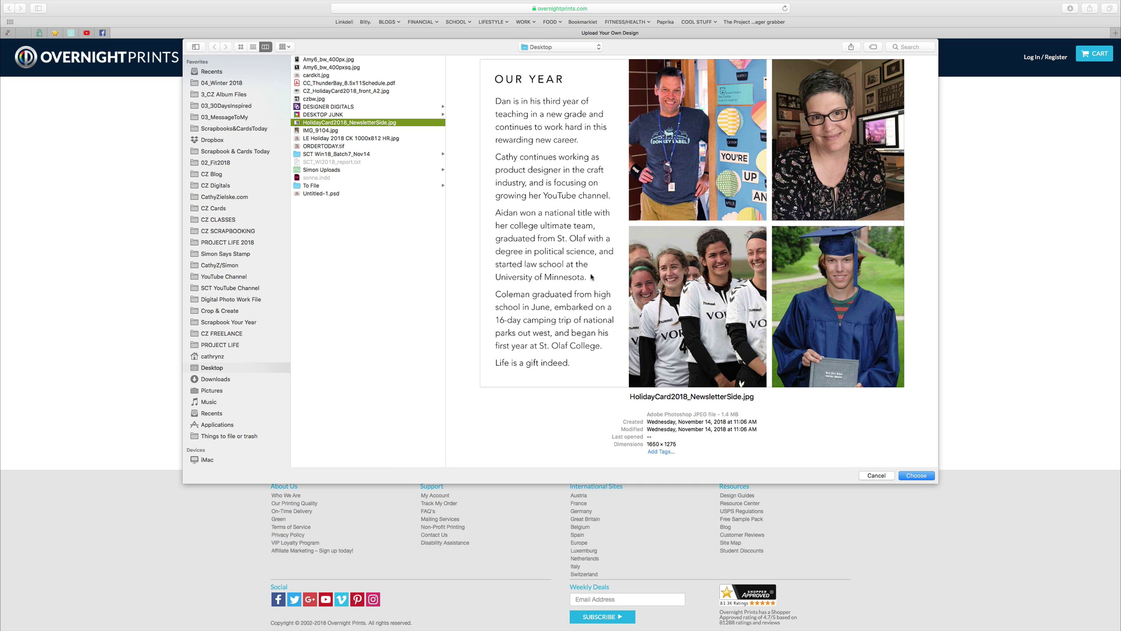
{"action": "left_click", "coordinate": [917, 476]}
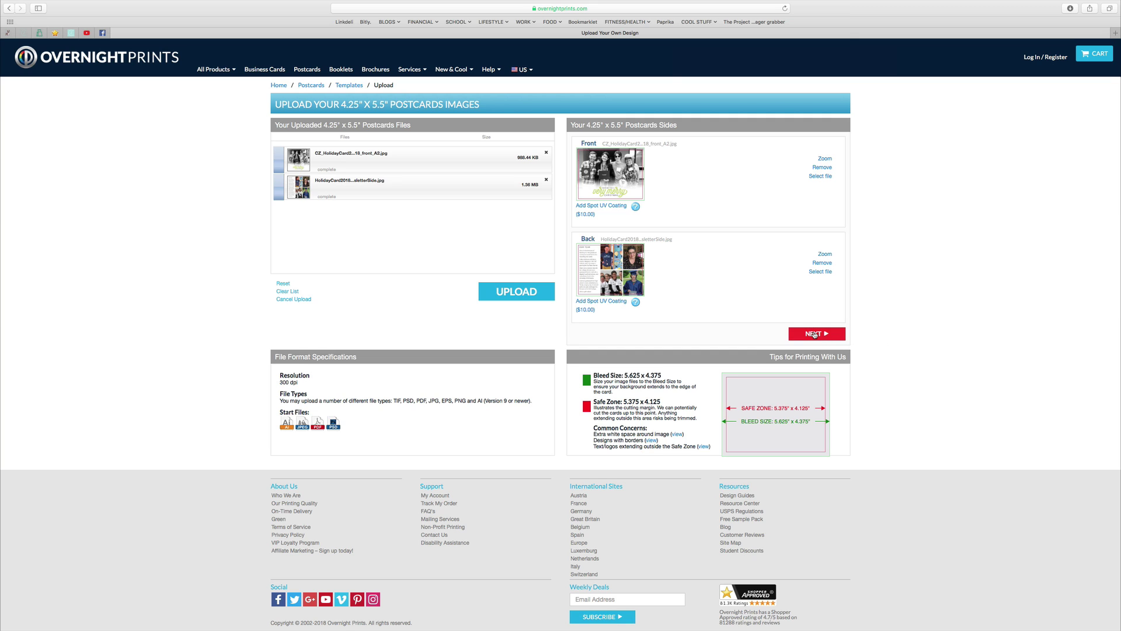
Accept the uploaded front and back sides and skip the mailing services to reach the Approve & Order page.
{"action": "left_click", "coordinate": [815, 335]}
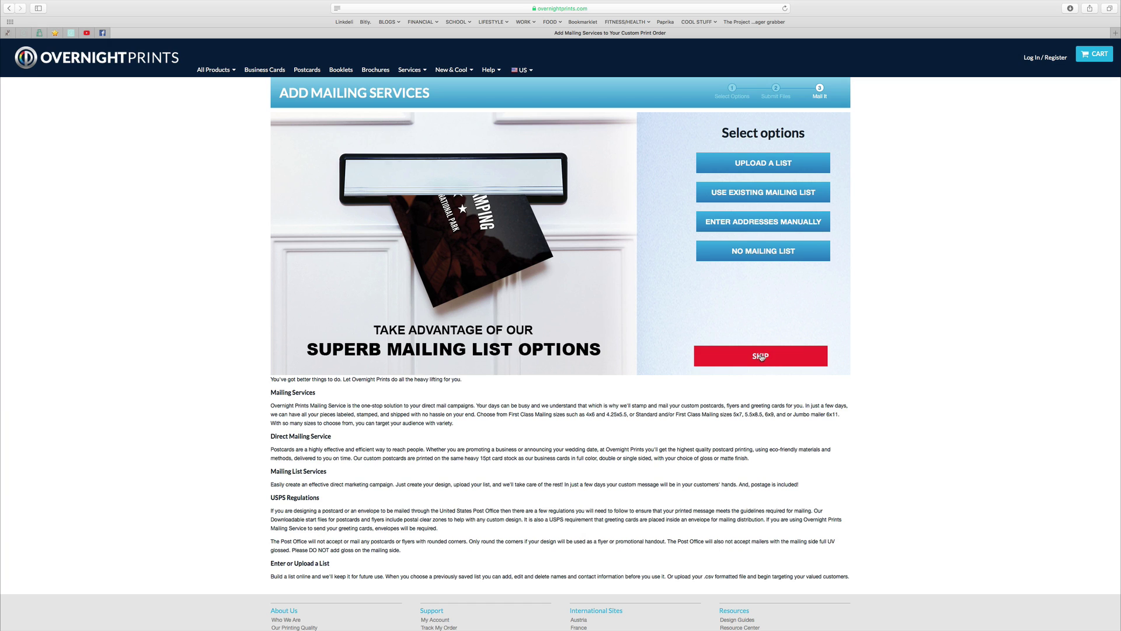
{"action": "left_click", "coordinate": [761, 358]}
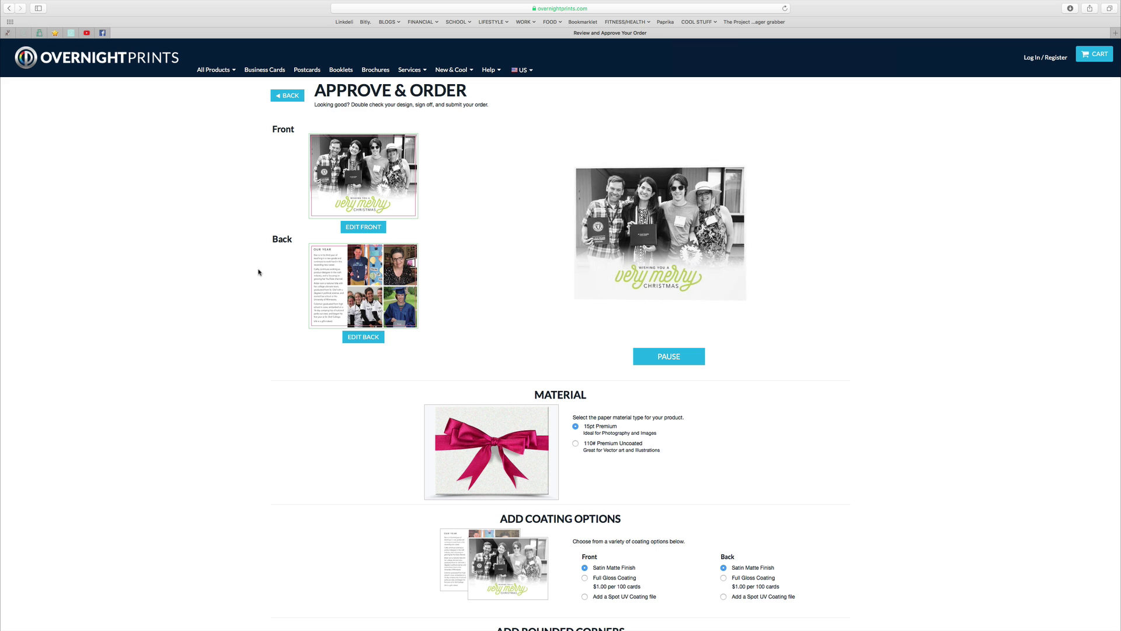
Review the postcard preview and the material, coating, rounded corner and envelope options on the order page.
{"action": "key", "text": "super+equal"}
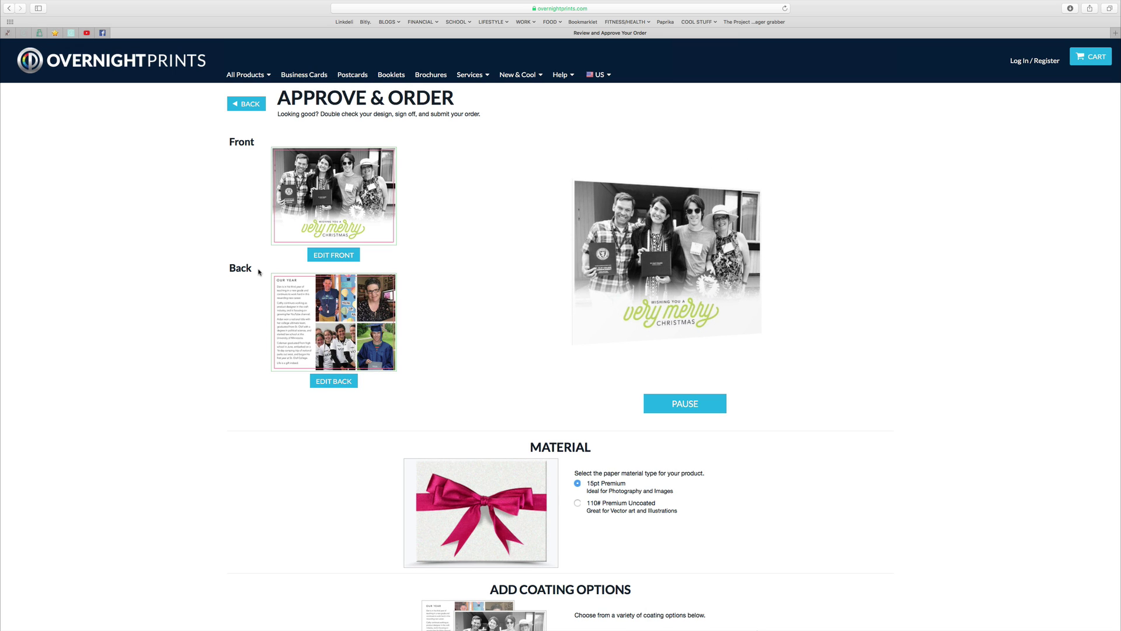
{"action": "key", "text": "super+equal"}
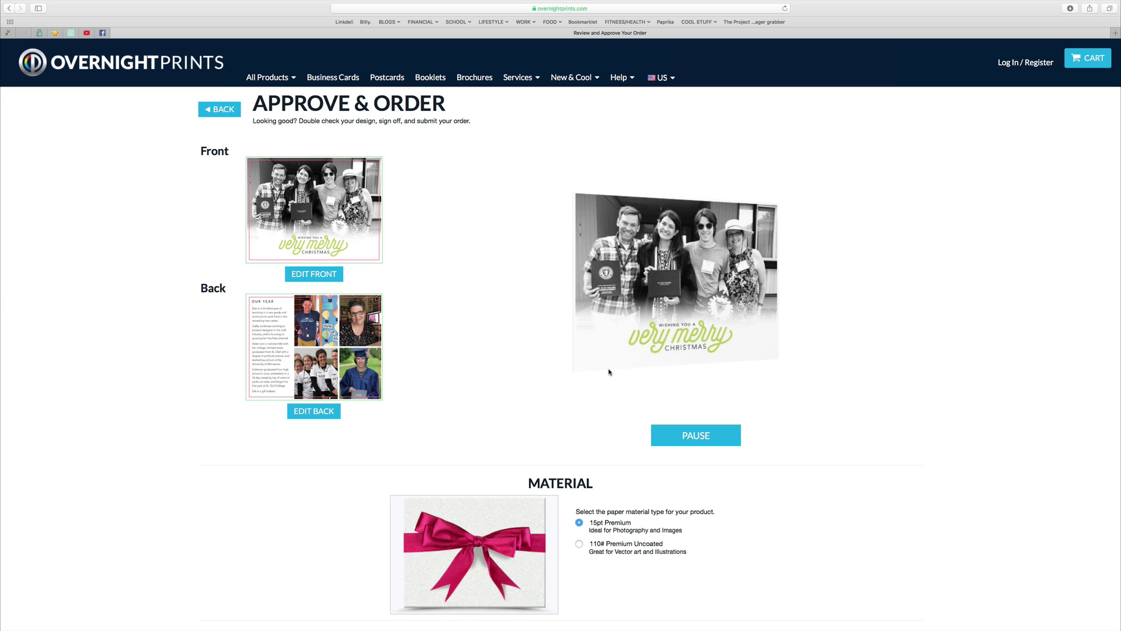
{"action": "scroll", "coordinate": [777, 507], "scroll_direction": "down", "scroll_amount": 5}
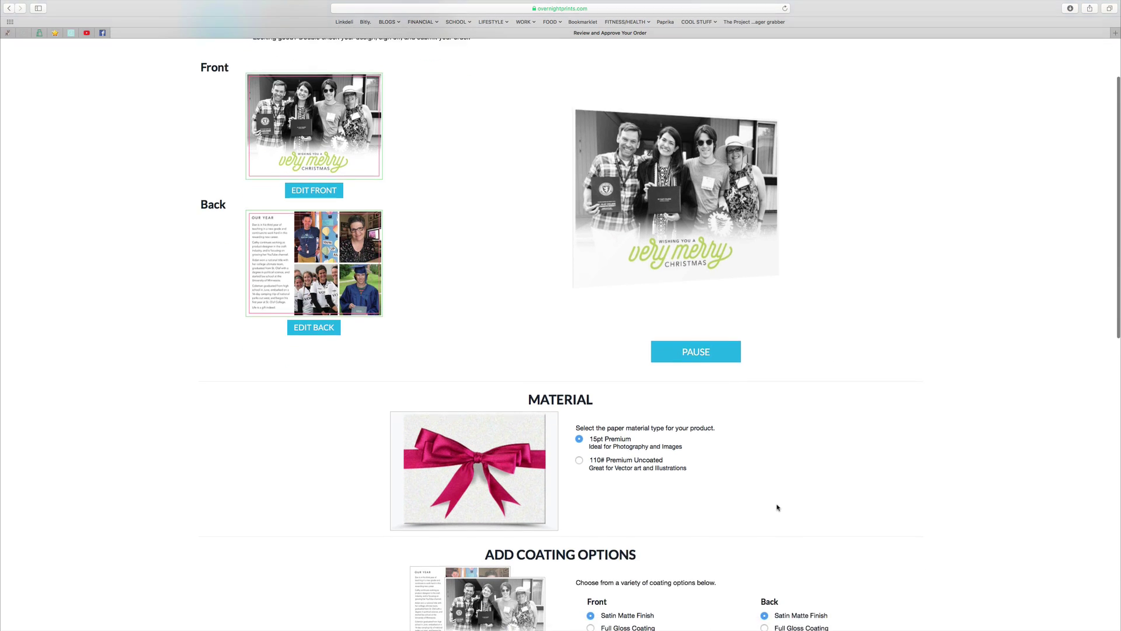
{"action": "scroll", "coordinate": [777, 507], "scroll_direction": "down", "scroll_amount": 1}
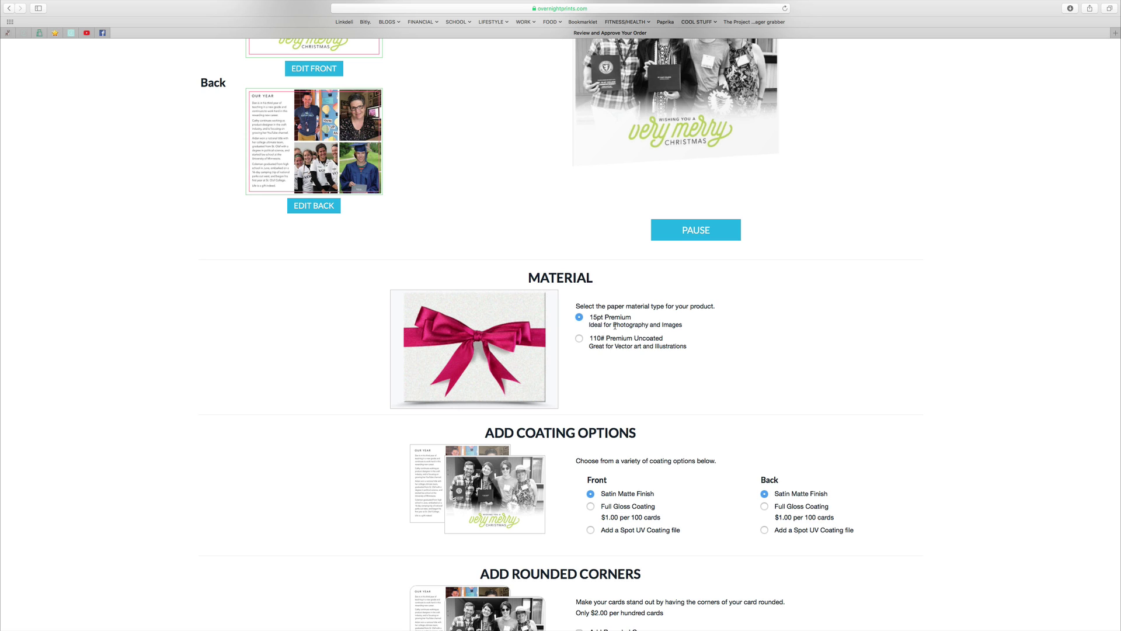
{"action": "scroll", "coordinate": [783, 414], "scroll_direction": "down", "scroll_amount": 4}
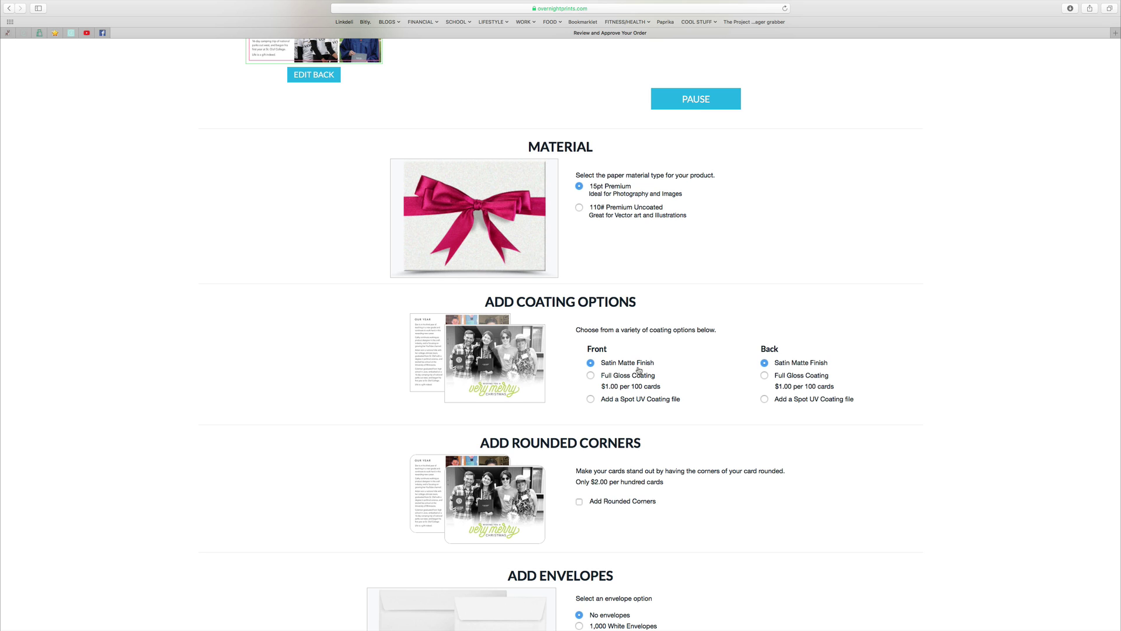
{"action": "scroll", "coordinate": [758, 457], "scroll_direction": "down", "scroll_amount": 3}
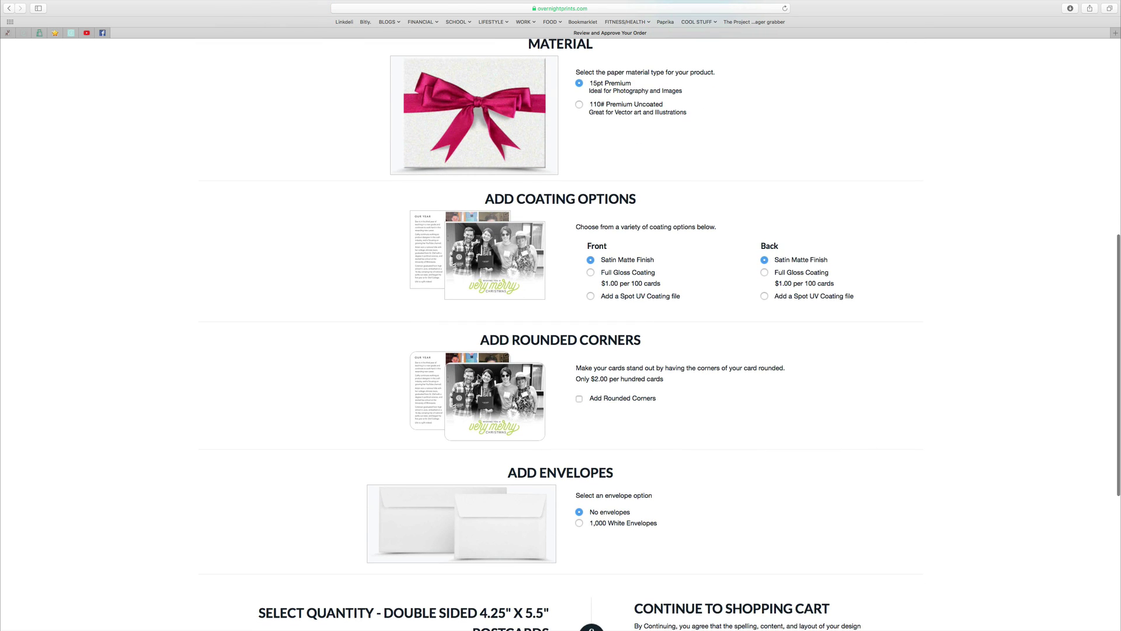
{"action": "scroll", "coordinate": [355, 403], "scroll_direction": "down", "scroll_amount": 1}
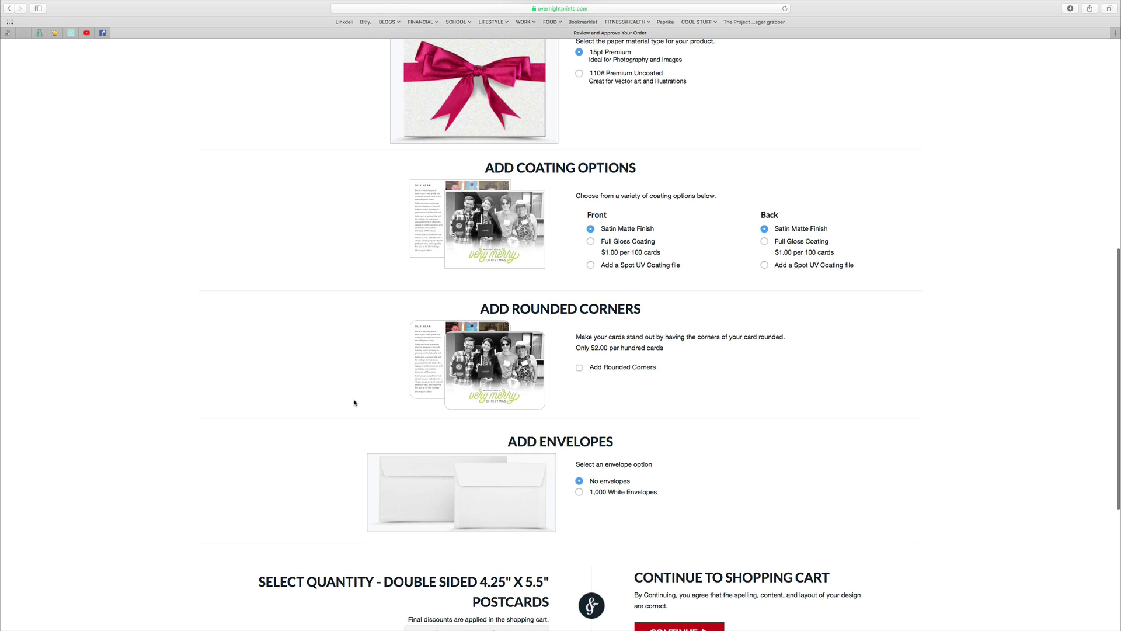
{"action": "scroll", "coordinate": [355, 402], "scroll_direction": "down", "scroll_amount": 4}
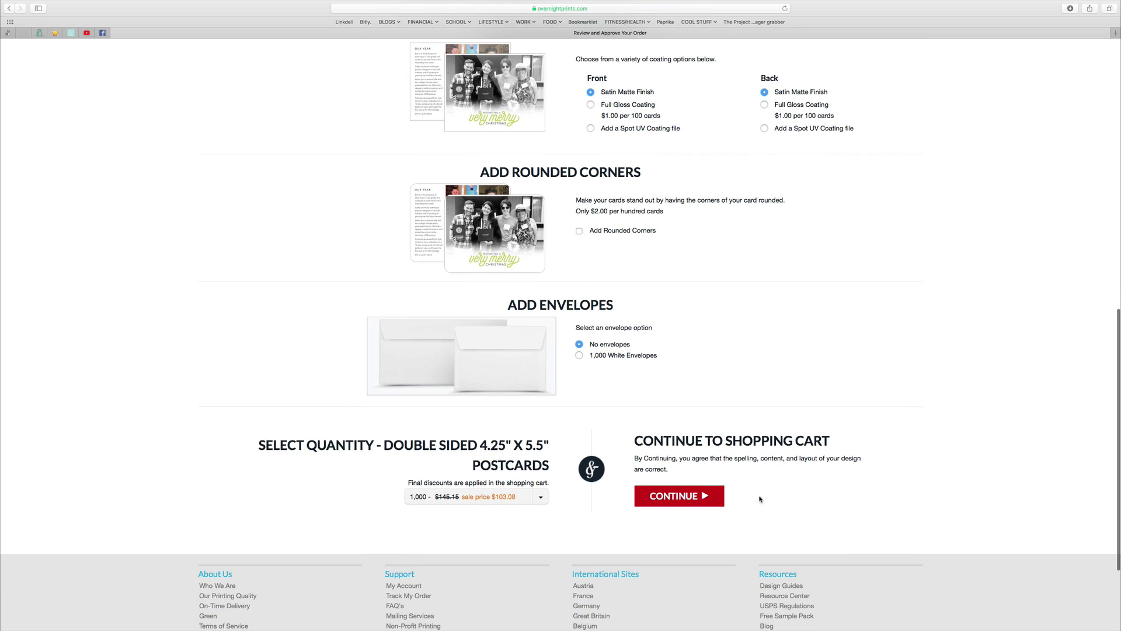
Try a quantity of 50 for the double-sided 4.25 x 5.5 inch postcards, and set the order quantity to 100.
{"action": "left_click", "coordinate": [434, 499]}
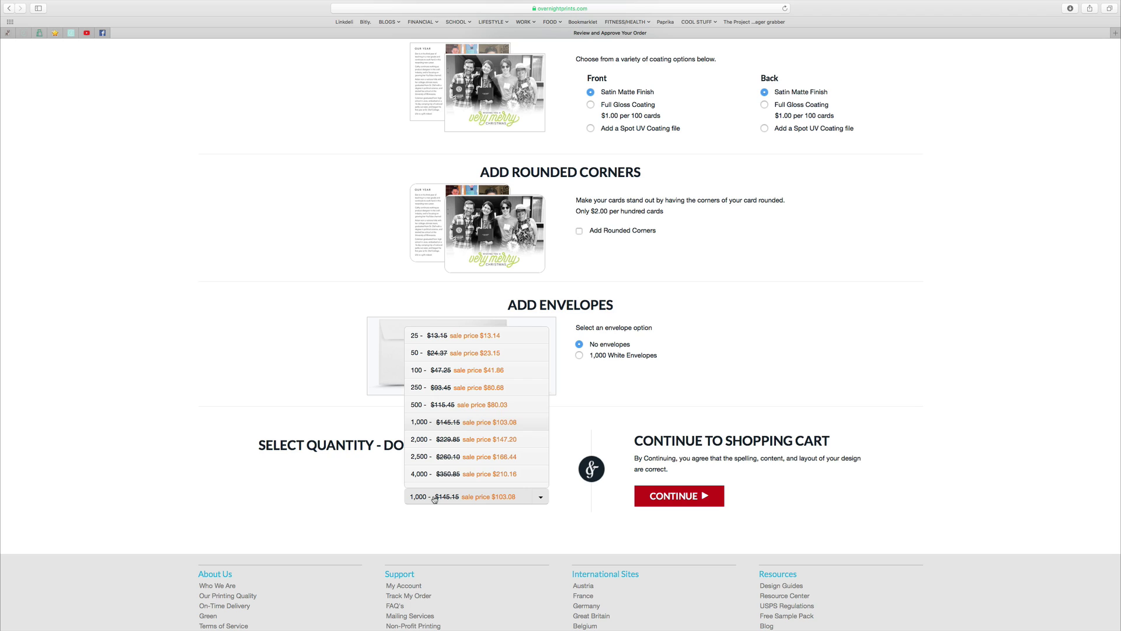
{"action": "left_click", "coordinate": [513, 353]}
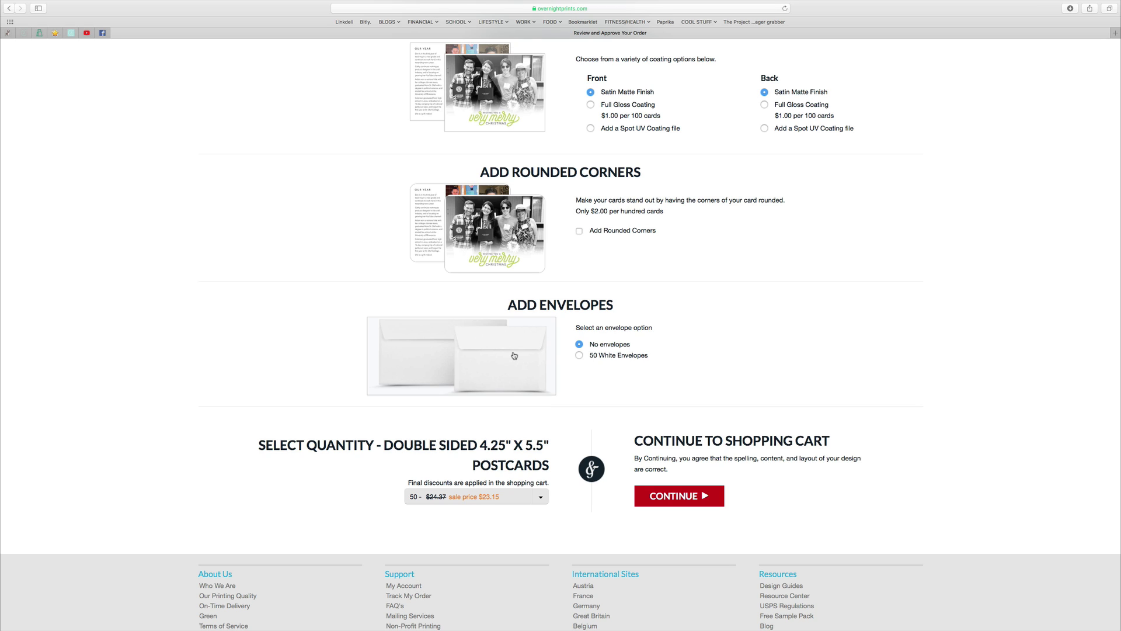
{"action": "left_click", "coordinate": [508, 498]}
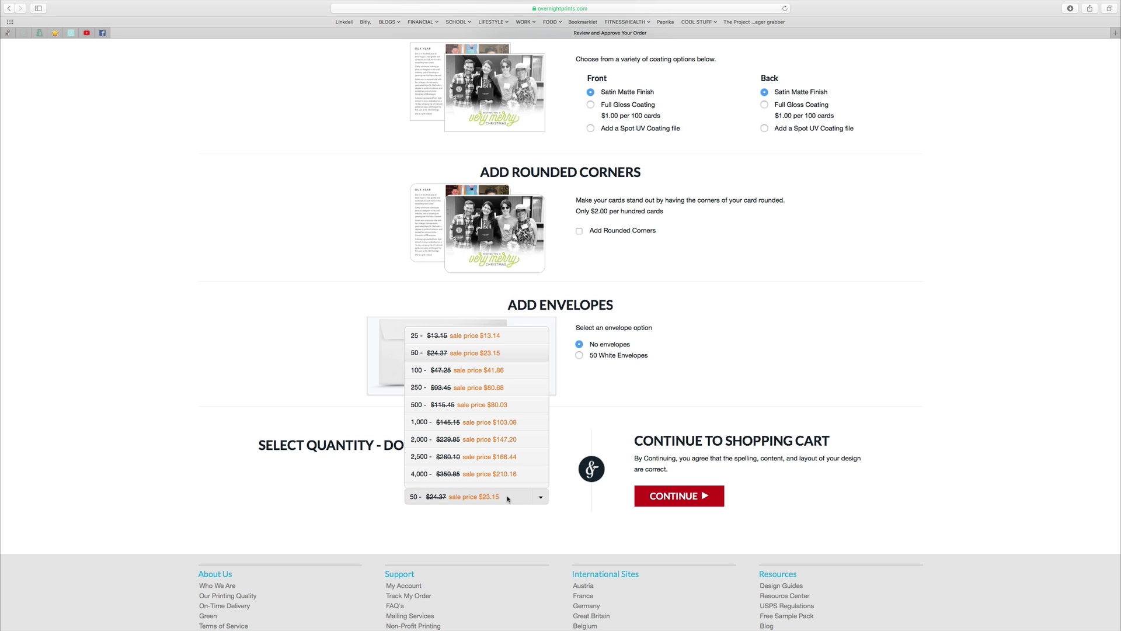
{"action": "left_click", "coordinate": [528, 372]}
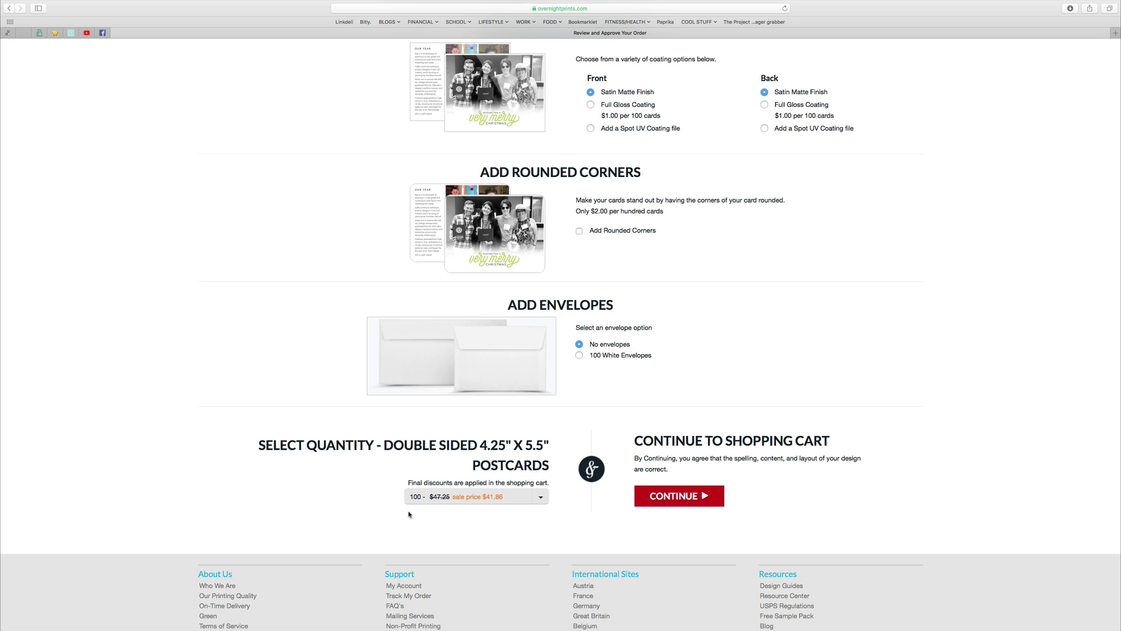
{"action": "scroll", "coordinate": [409, 514], "scroll_direction": "down", "scroll_amount": 2}
{"action": "scroll", "coordinate": [530, 183], "scroll_direction": "up", "scroll_amount": 4}
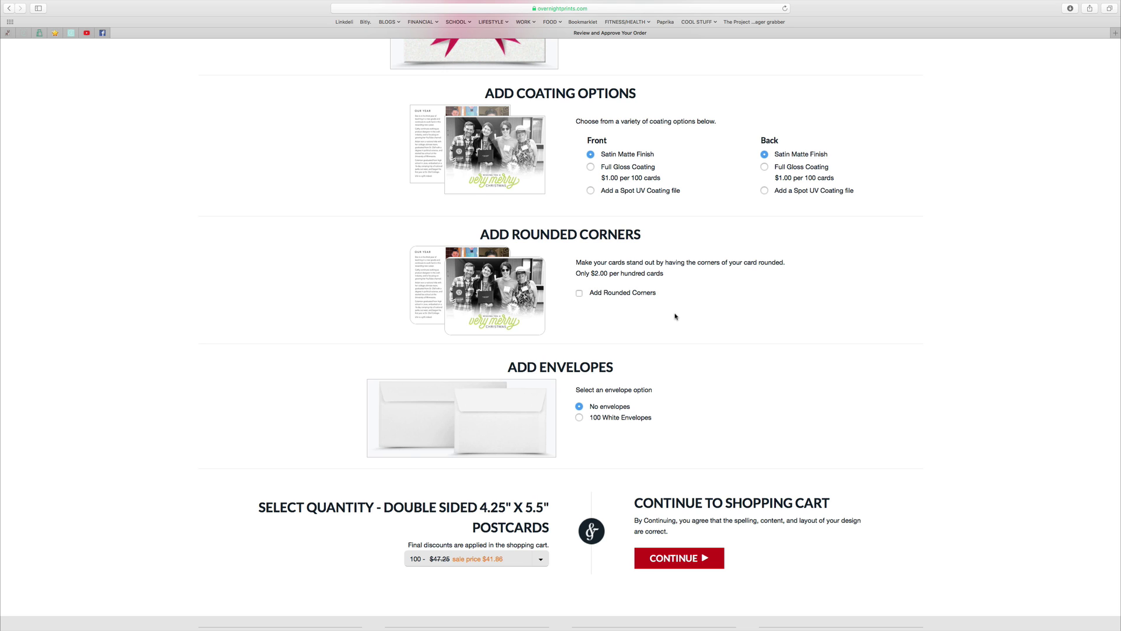
{"action": "scroll", "coordinate": [675, 316], "scroll_direction": "up", "scroll_amount": 10}
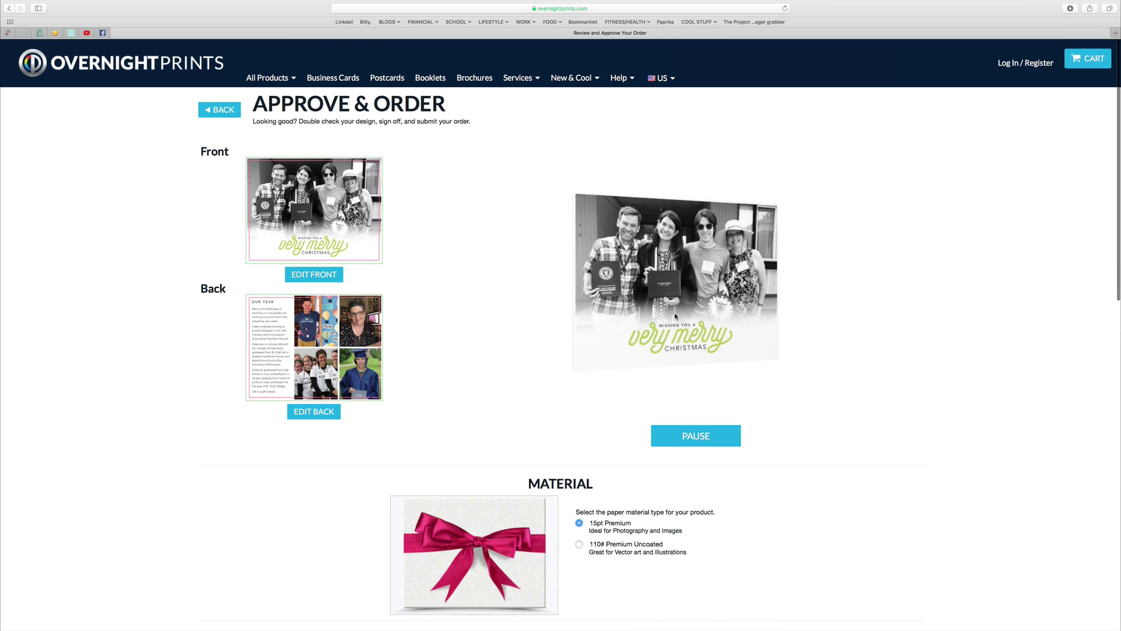